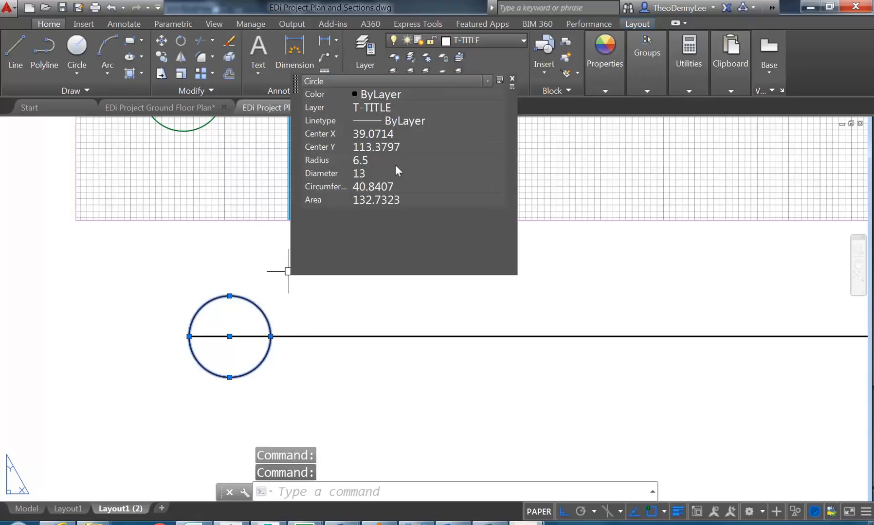
# - Check the radius of the title circle in its quick properties
pyautogui.click(510, 80)
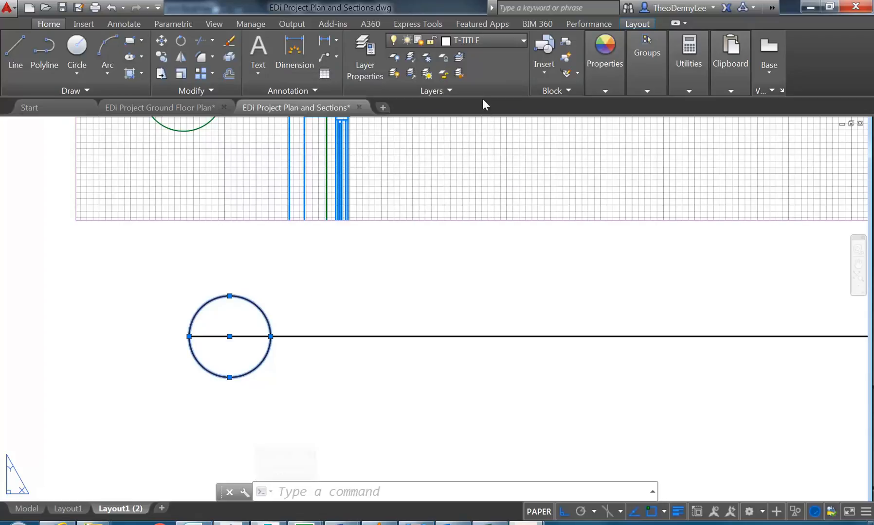
pyautogui.click(256, 304)
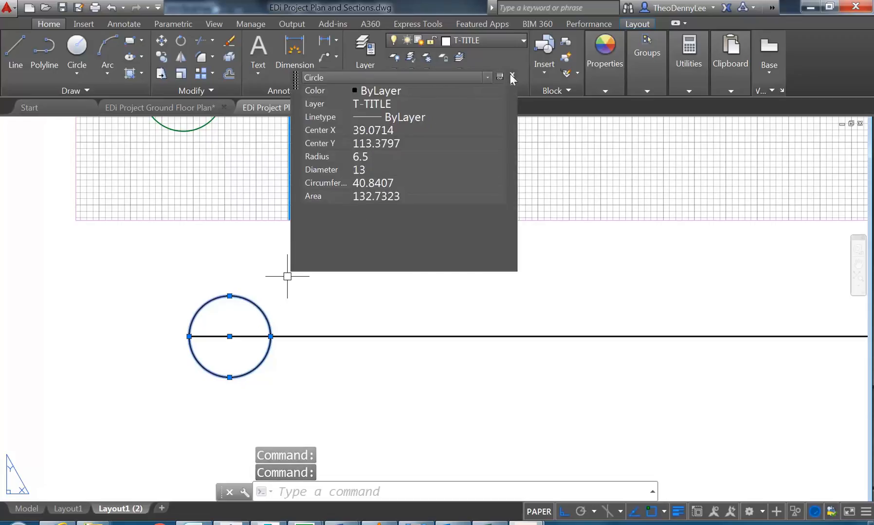
pyautogui.click(374, 156)
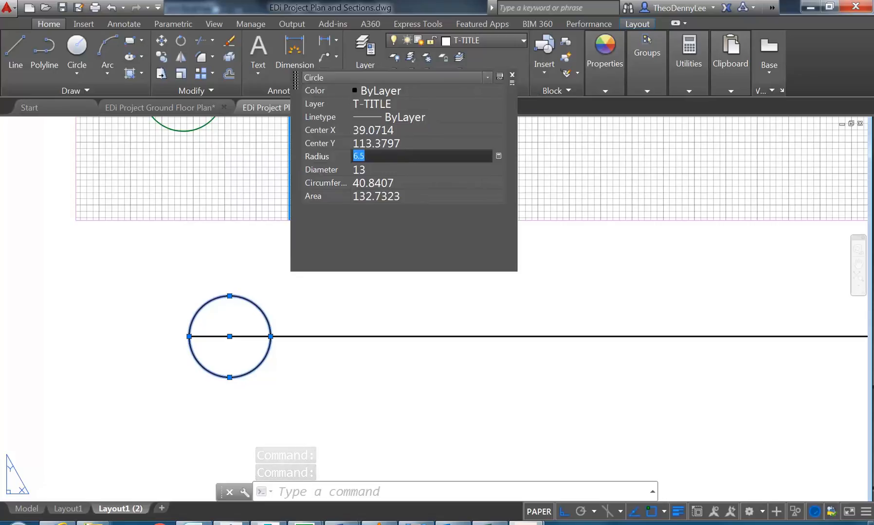
pyautogui.click(512, 76)
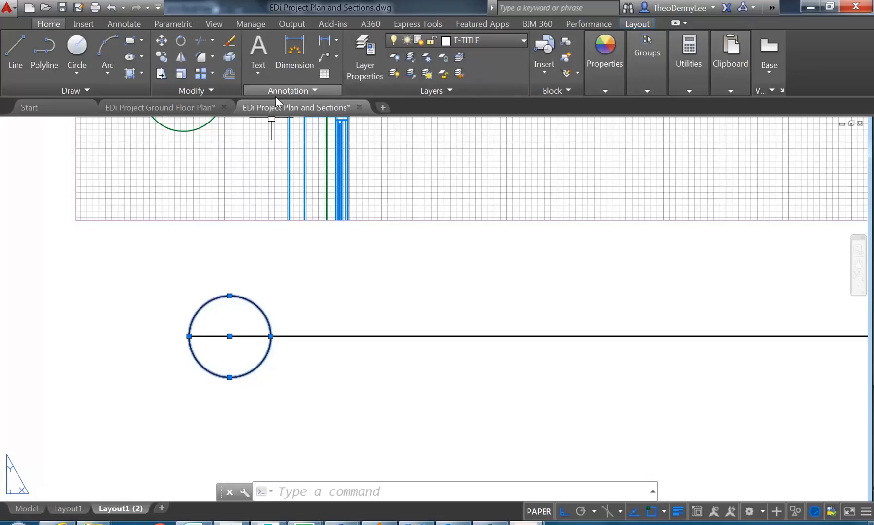
# - Create a new text style named Layout-Text based on the GRIDS style
pyautogui.click(291, 91)
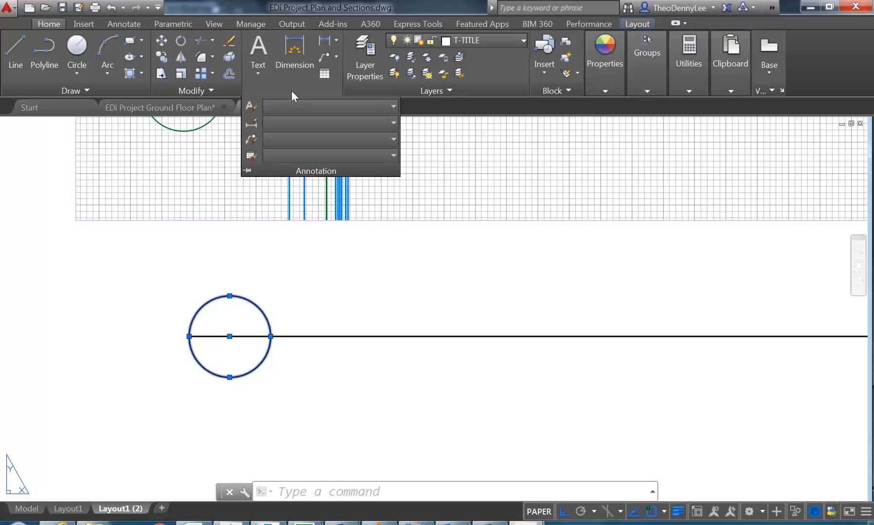
pyautogui.click(252, 109)
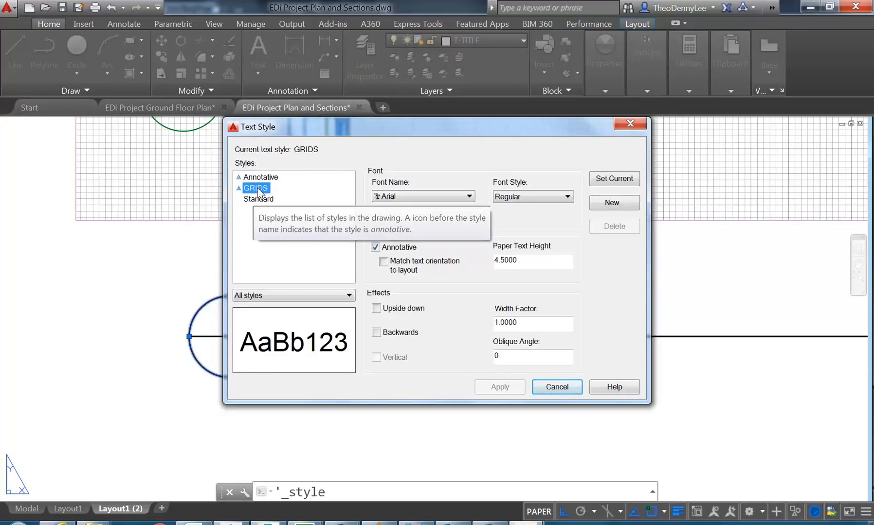
pyautogui.click(517, 262)
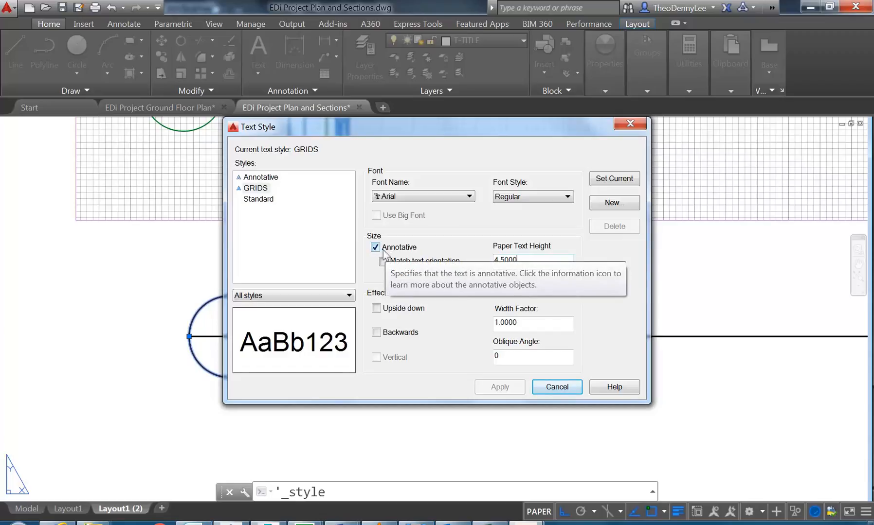
pyautogui.click(250, 191)
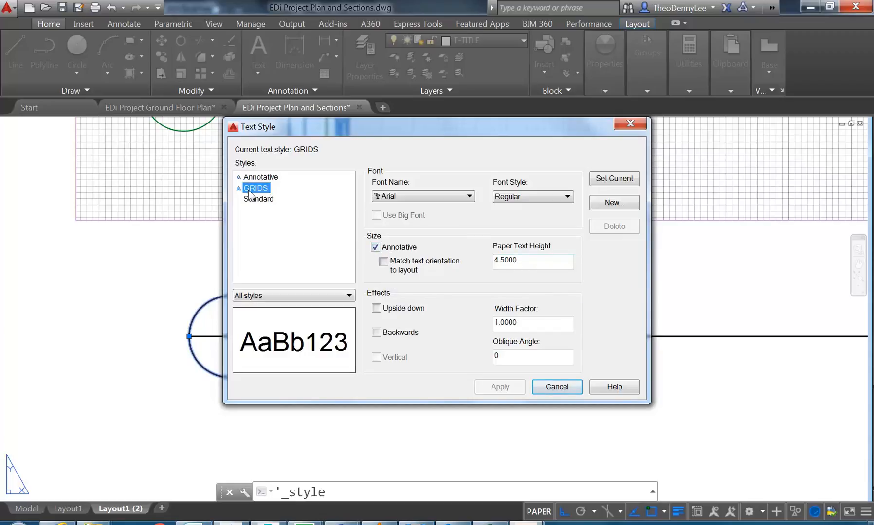
pyautogui.click(614, 204)
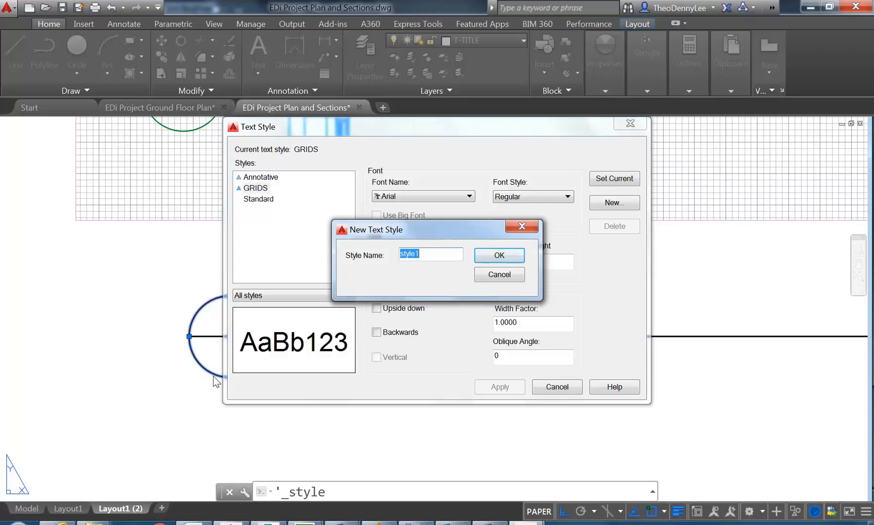
pyautogui.write('Layout-Text')
pyautogui.click(483, 258)
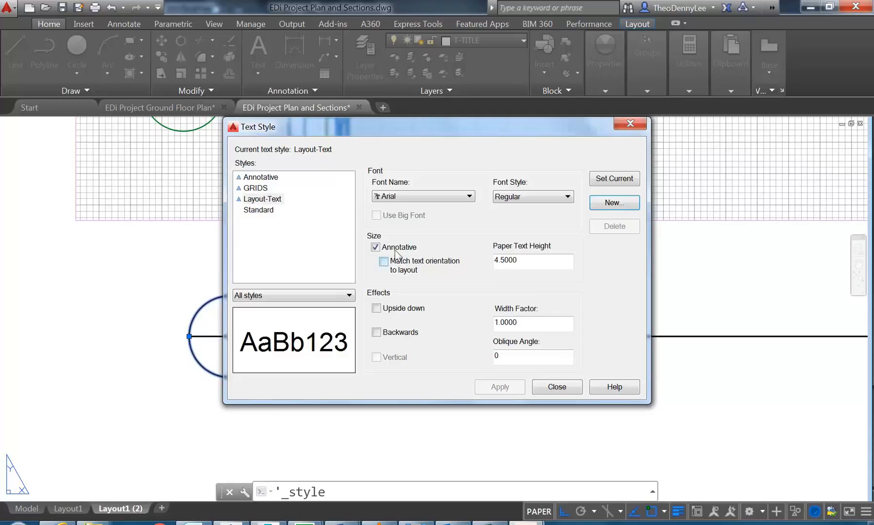
# - Make the Layout-Text style non-annotative, apply the change and finish editing text styles
pyautogui.click(261, 200)
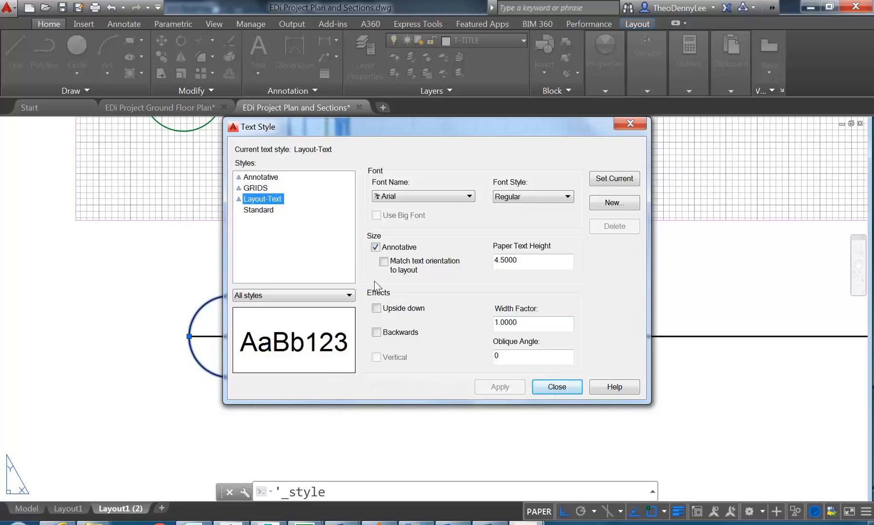
pyautogui.click(375, 248)
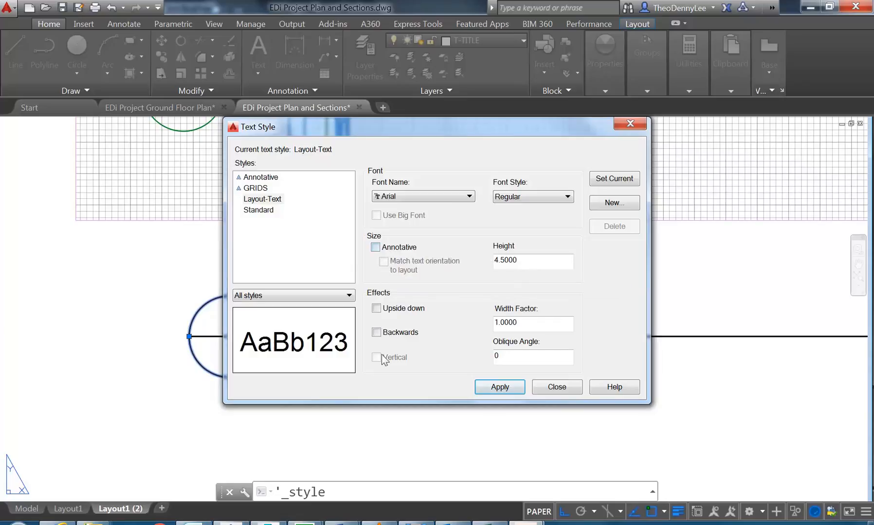
pyautogui.click(264, 200)
pyautogui.click(517, 261)
pyautogui.moveTo(457, 130); pyautogui.dragTo(485, 167)
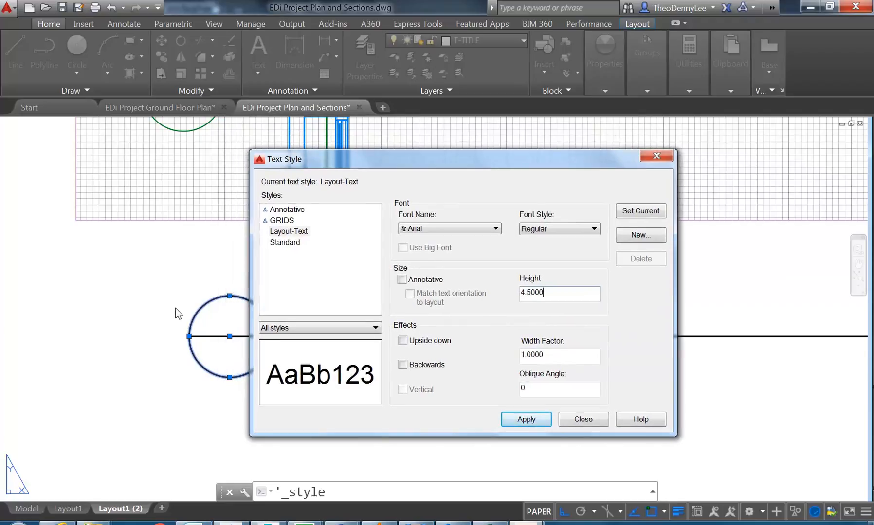
pyautogui.click(564, 294)
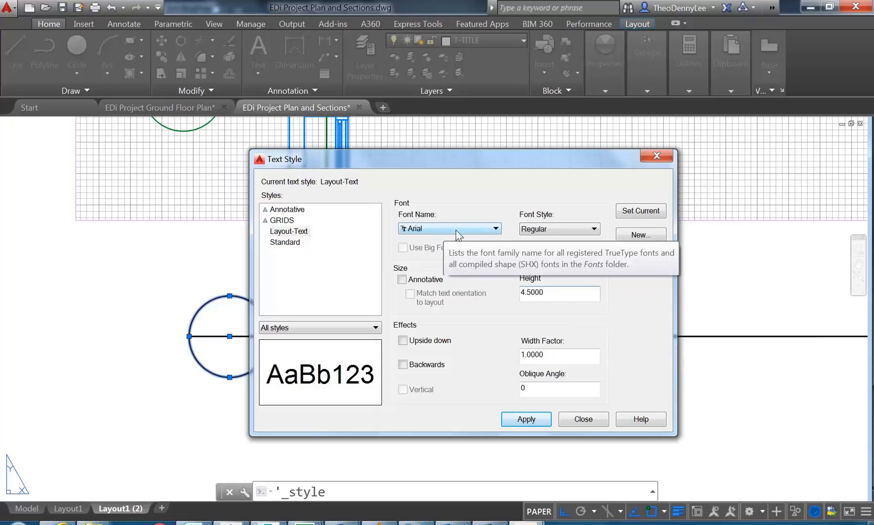
pyautogui.click(521, 422)
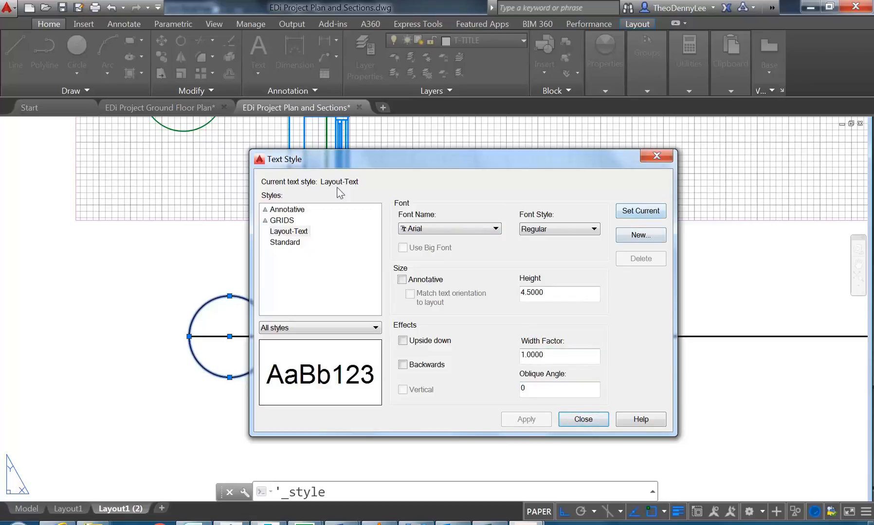
pyautogui.click(584, 421)
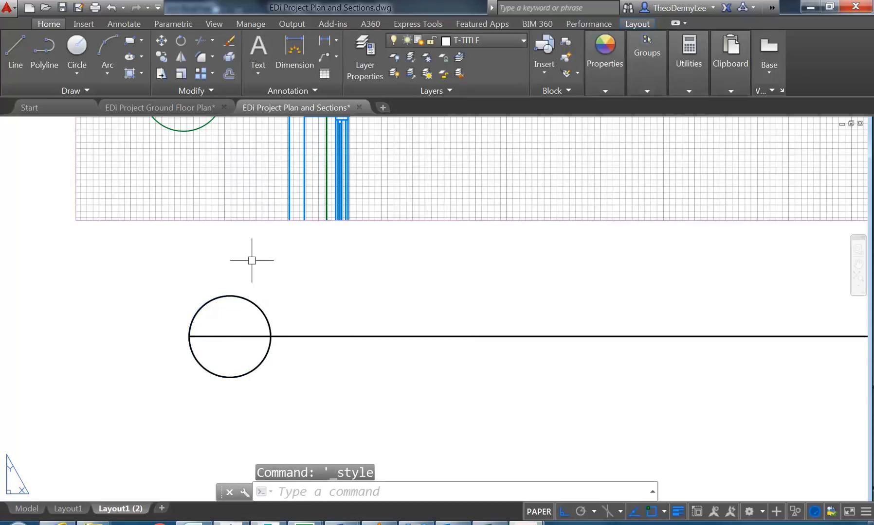
# - Place single-line text "1" at a rotation angle of 0 in the upper half of the title circle
pyautogui.click(257, 68)
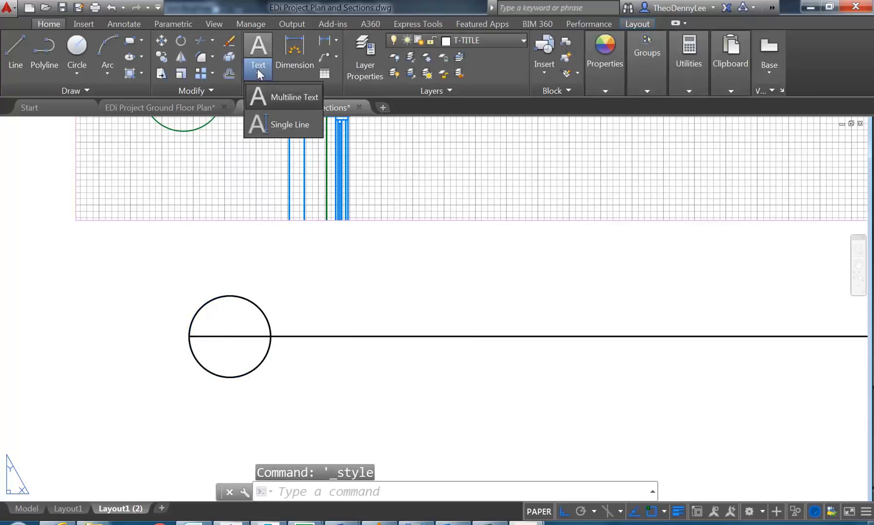
pyautogui.click(274, 124)
pyautogui.scroll(4, 243, 307)
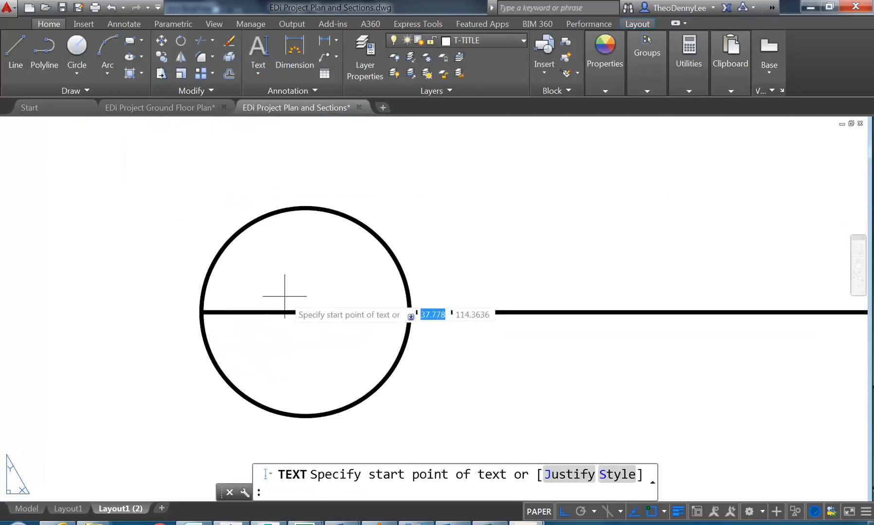
pyautogui.scroll(2, 289, 292)
pyautogui.click(288, 295)
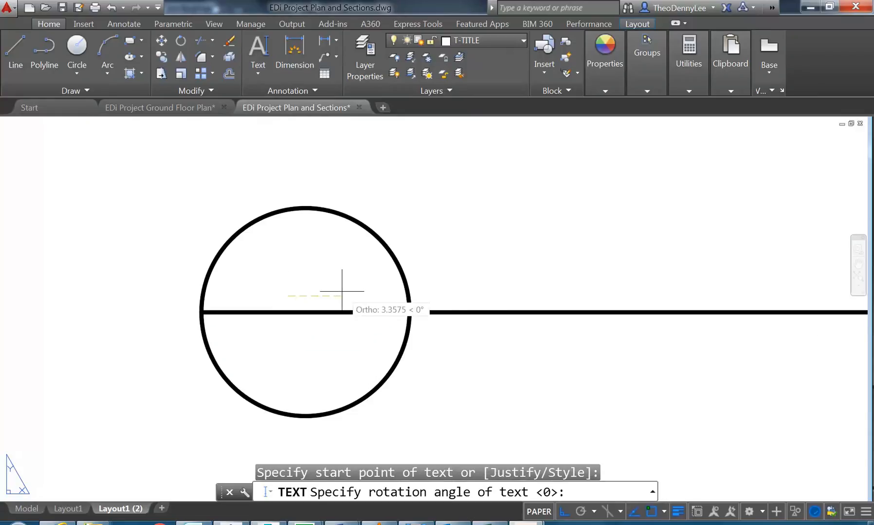
pyautogui.press('Return')
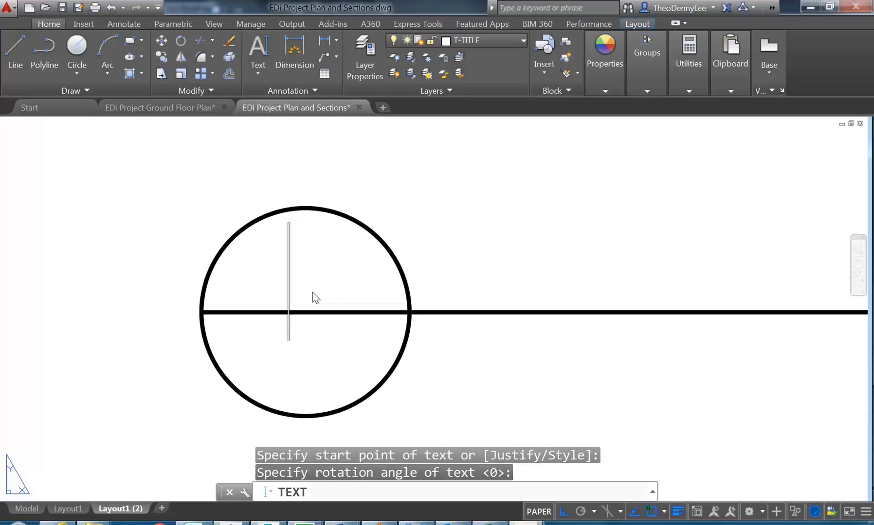
pyautogui.write('1')
pyautogui.press('Return')
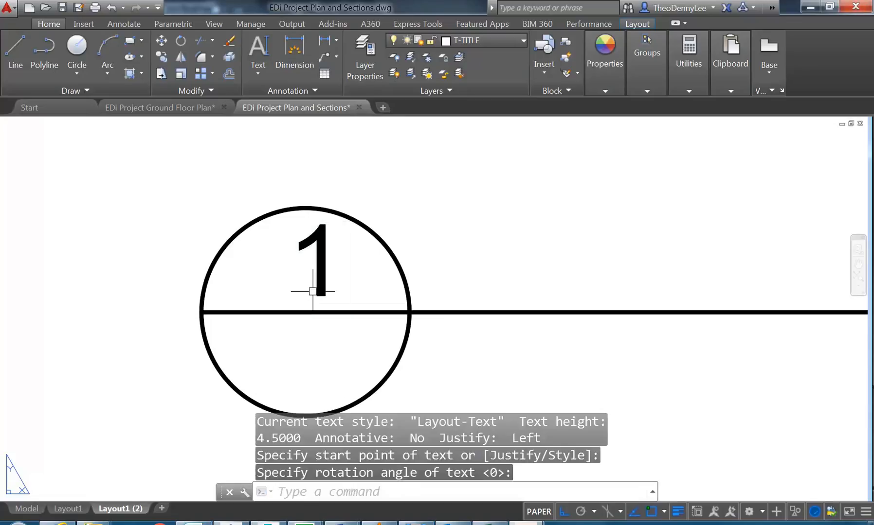
# - Turn Ortho off and reposition the "1" so it sits centred just above the circle's dividing line
pyautogui.scroll(-2, 312, 292)
pyautogui.click(316, 285)
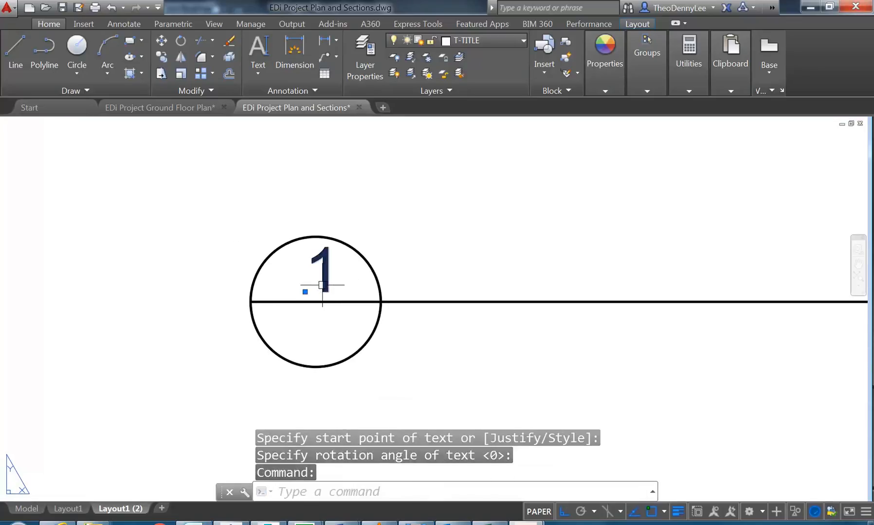
pyautogui.scroll(4, 293, 298)
pyautogui.click(277, 301)
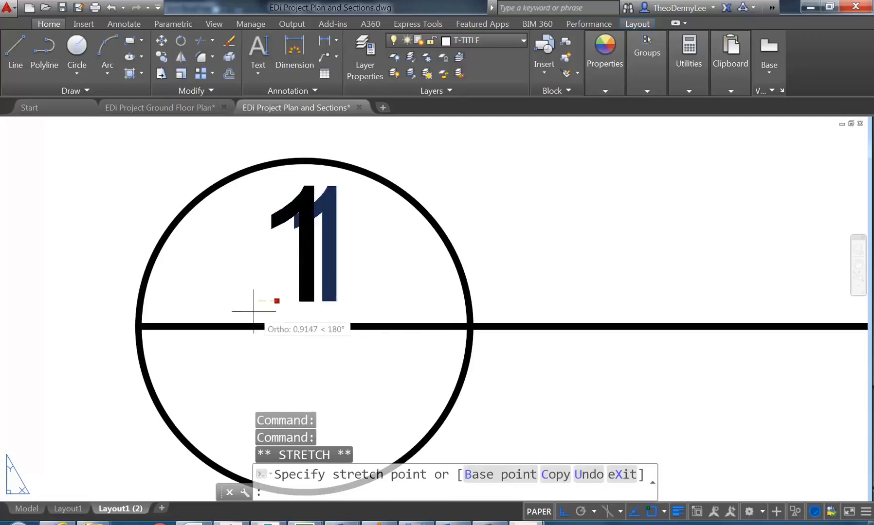
pyautogui.press('F8')
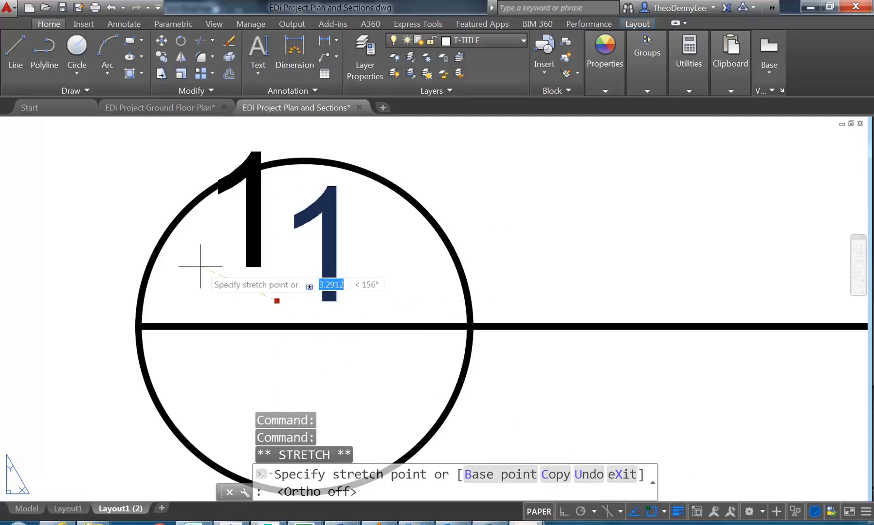
pyautogui.click(239, 303)
pyautogui.scroll(-3, 254, 294)
pyautogui.scroll(-2, 254, 294)
pyautogui.scroll(2, 267, 298)
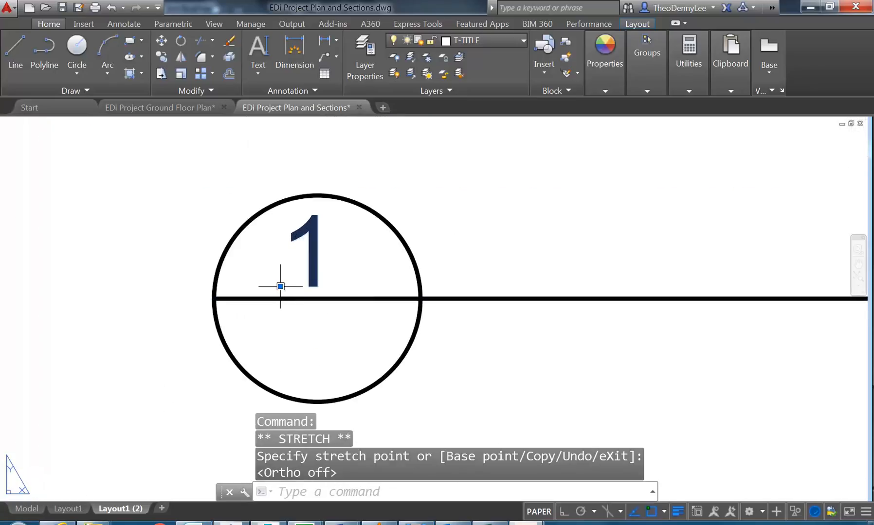
pyautogui.click(279, 286)
pyautogui.scroll(2, 282, 287)
pyautogui.click(280, 287)
pyautogui.scroll(-4, 267, 275)
pyautogui.scroll(2, 266, 273)
pyautogui.moveTo(270, 304); pyautogui.dragTo(273, 315, button='middle')
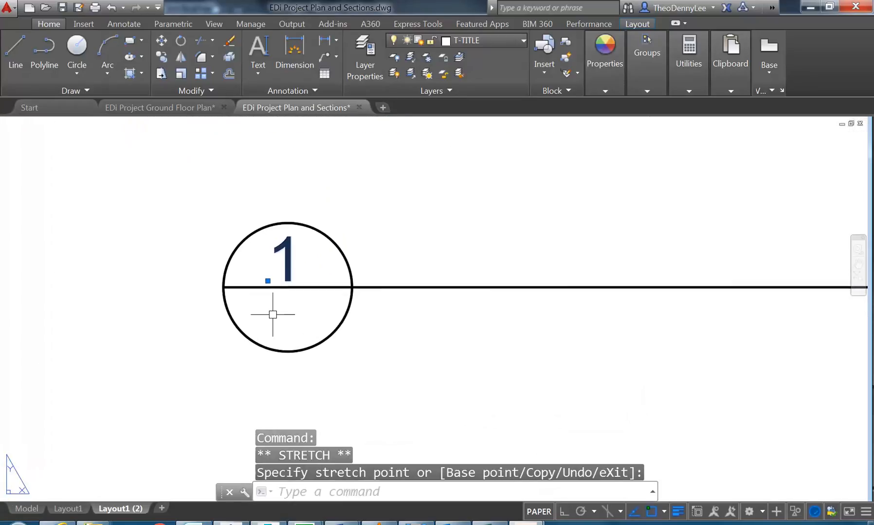
# - Copy the "1" straight down into the lower half of the circle with Ortho on
pyautogui.click(165, 59)
pyautogui.scroll(4, 239, 291)
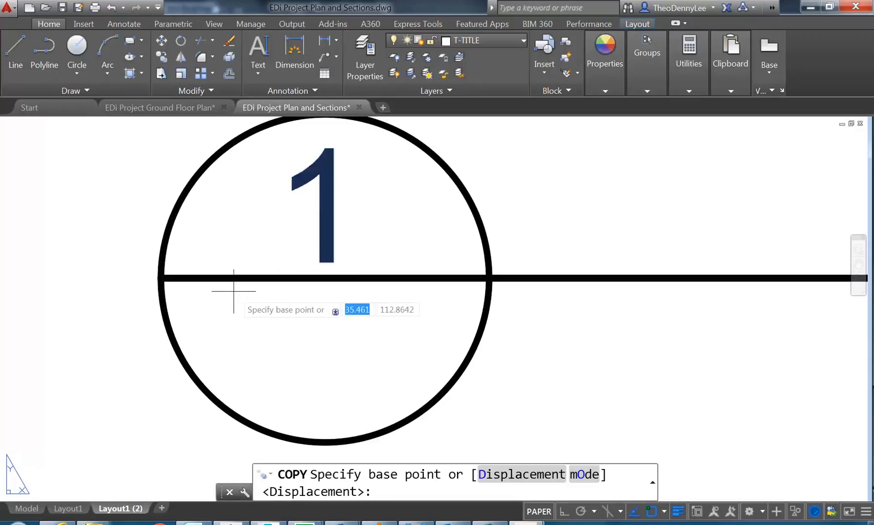
pyautogui.click(229, 222)
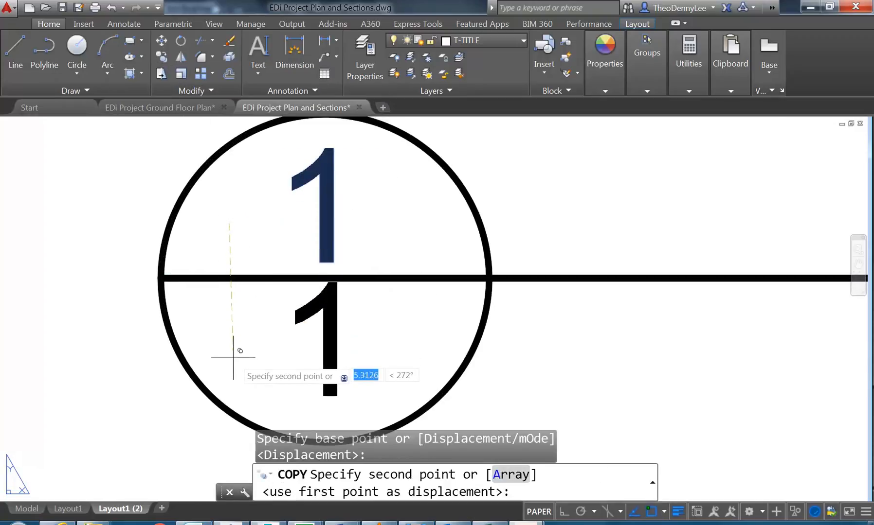
pyautogui.click(563, 512)
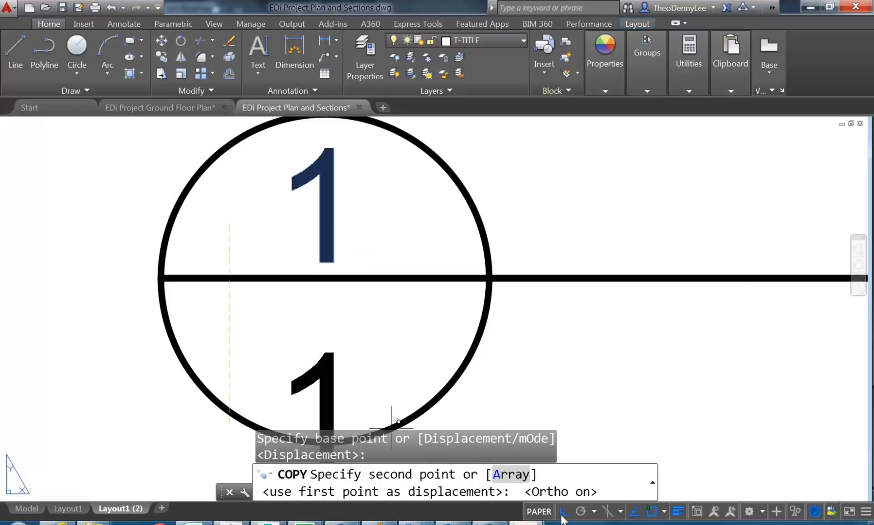
pyautogui.click(252, 366)
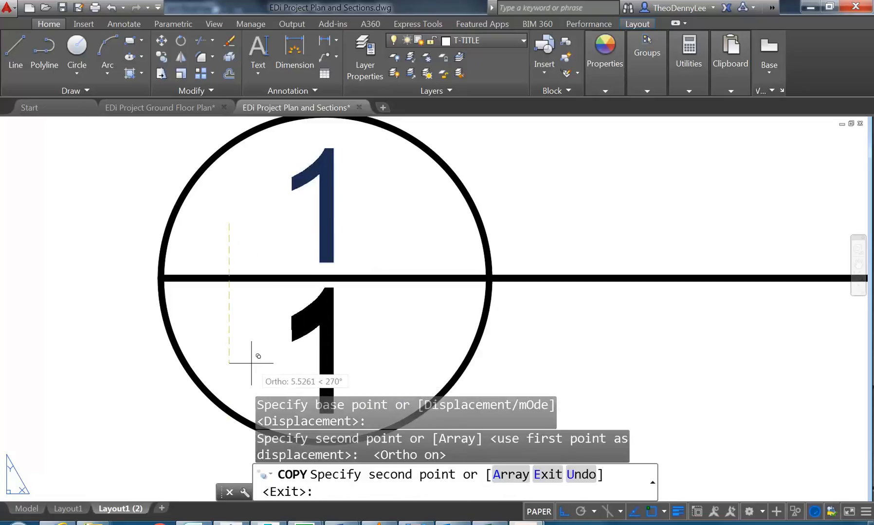
pyautogui.press('Escape')
pyautogui.press('Escape')
# - Change the copied text in the lower half of the circle to "-"
pyautogui.doubleClick(322, 343)
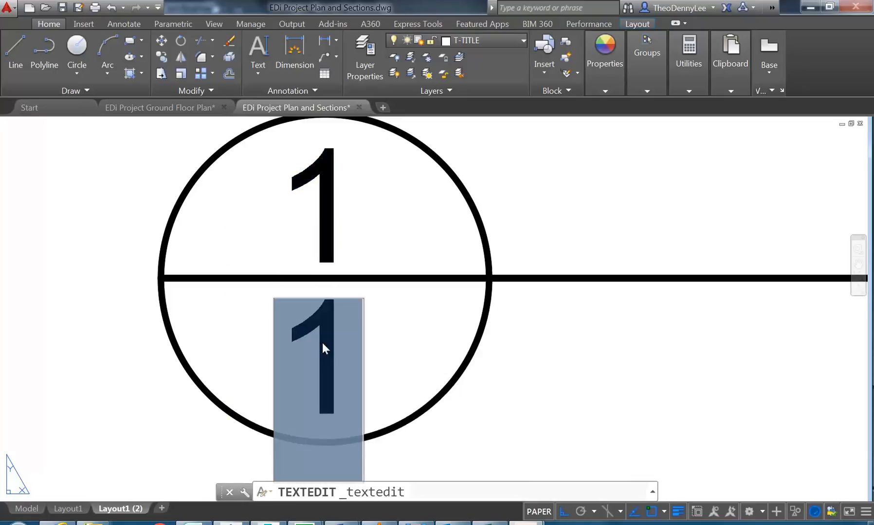
pyautogui.write('-')
pyautogui.click(255, 336)
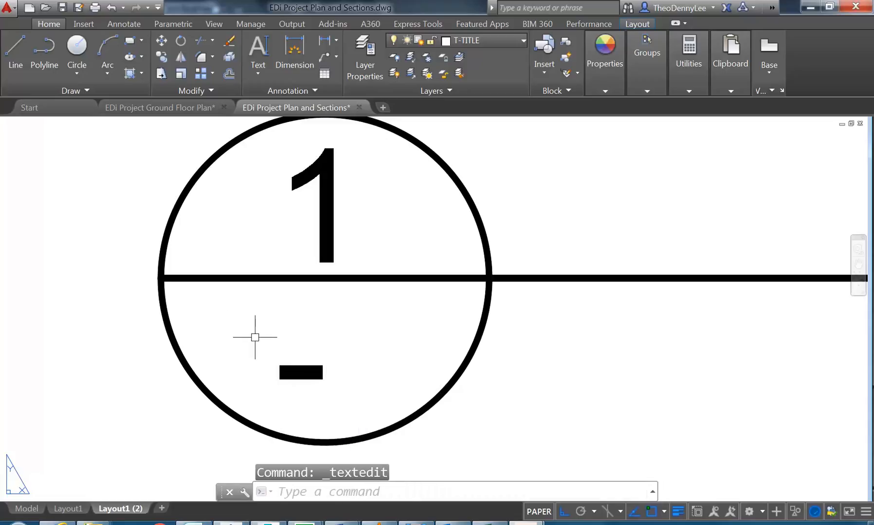
# - Turn Ortho off and move the "-" so it sits centred in the lower half of the circle
pyautogui.click(296, 373)
pyautogui.click(286, 376)
pyautogui.click(283, 378)
pyautogui.click(273, 372)
pyautogui.moveTo(260, 343); pyautogui.dragTo(225, 278, button='middle')
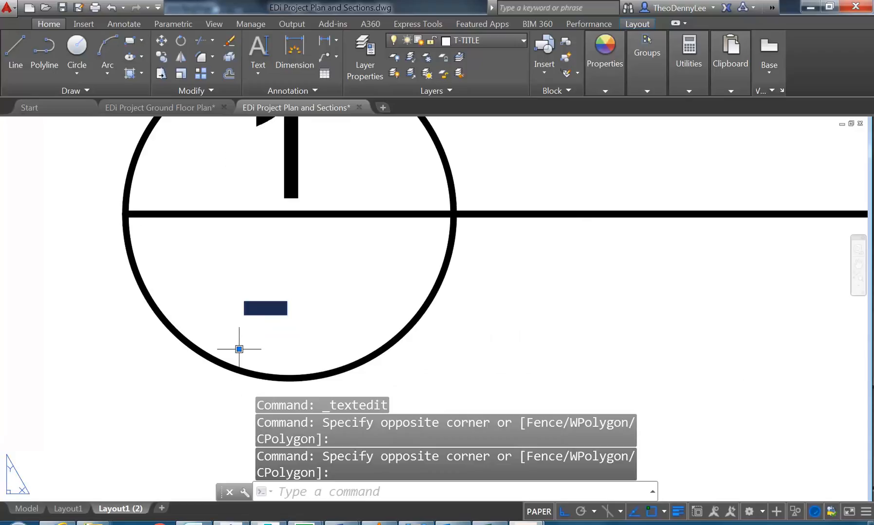
pyautogui.click(239, 349)
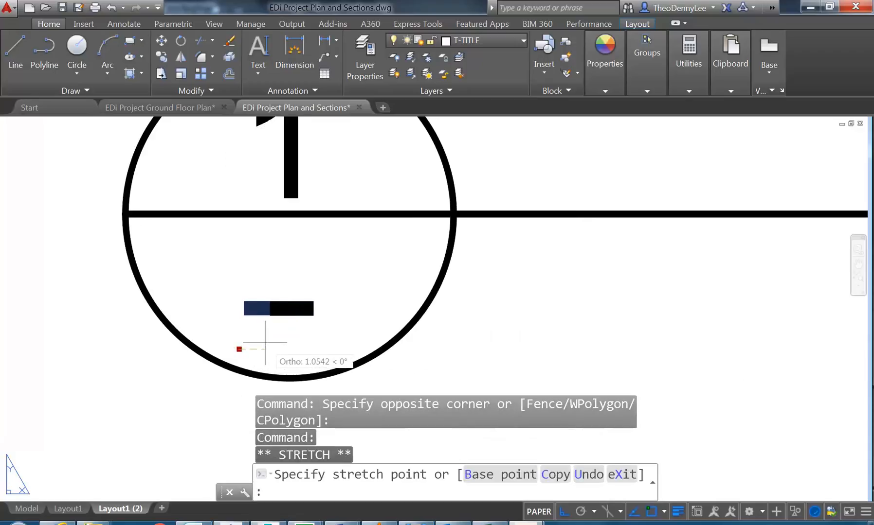
pyautogui.click(564, 512)
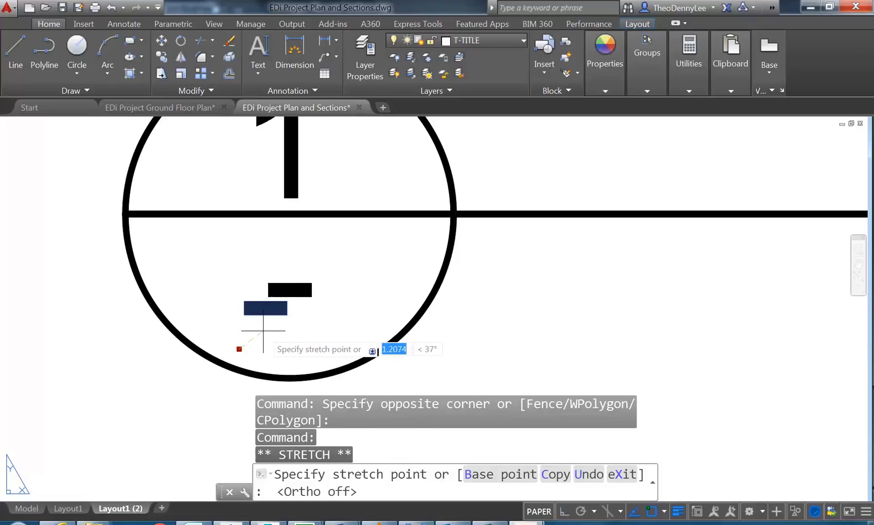
pyautogui.press('Escape')
pyautogui.scroll(-2, 253, 326)
pyautogui.press('Escape')
pyautogui.press('Escape')
pyautogui.scroll(-8, 240, 307)
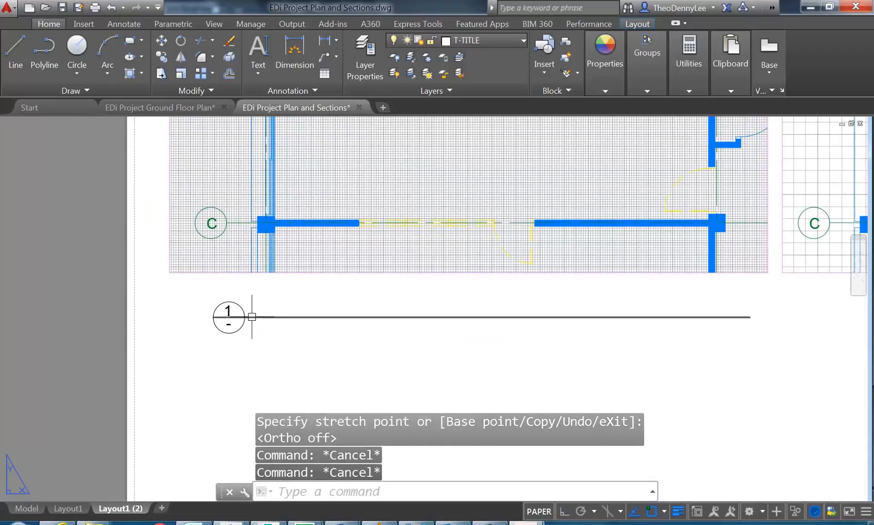
# - Set the text height of the "1" in the upper half of the circle to 3.5
pyautogui.scroll(3, 288, 298)
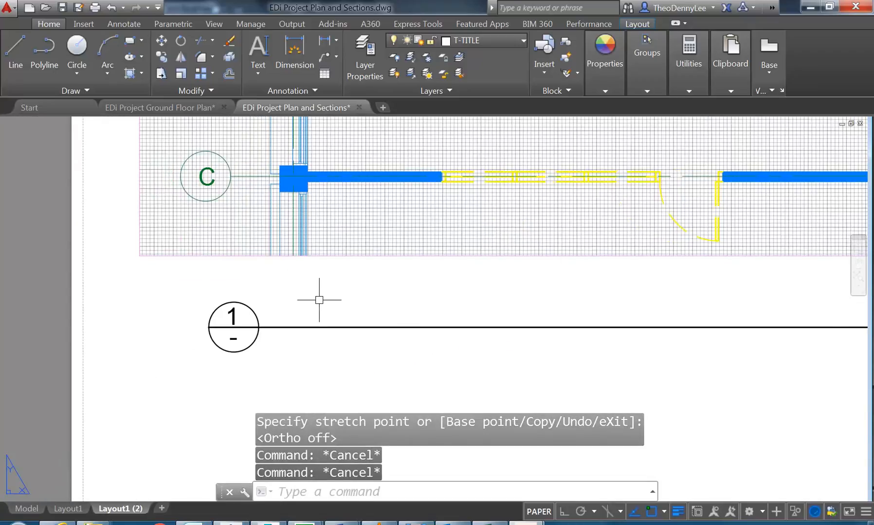
pyautogui.moveTo(179, 331); pyautogui.dragTo(193, 327, button='middle')
pyautogui.scroll(4, 219, 344)
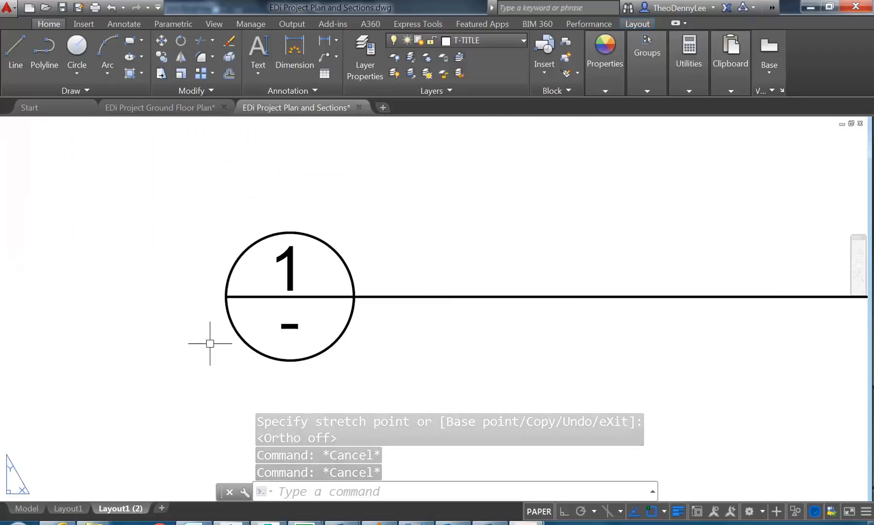
pyautogui.doubleClick(287, 275)
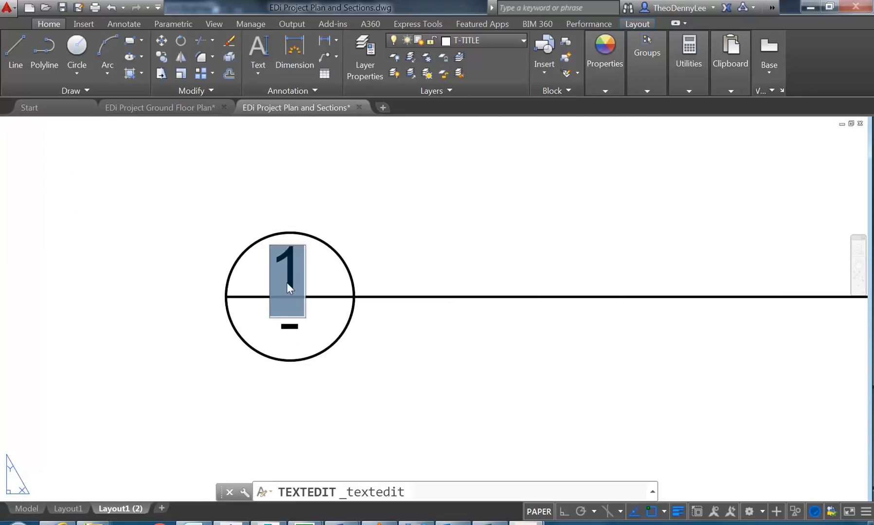
pyautogui.click(181, 217)
pyautogui.click(285, 249)
pyautogui.rightClick(277, 241)
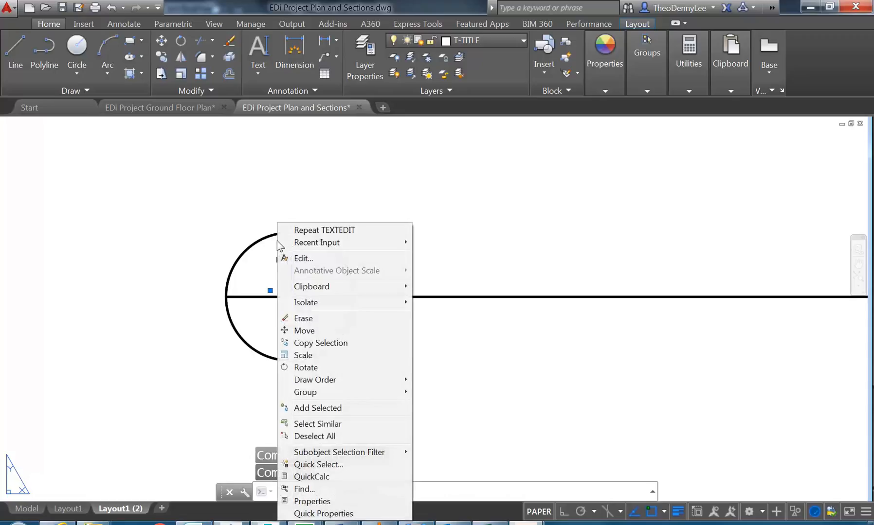
pyautogui.click(316, 502)
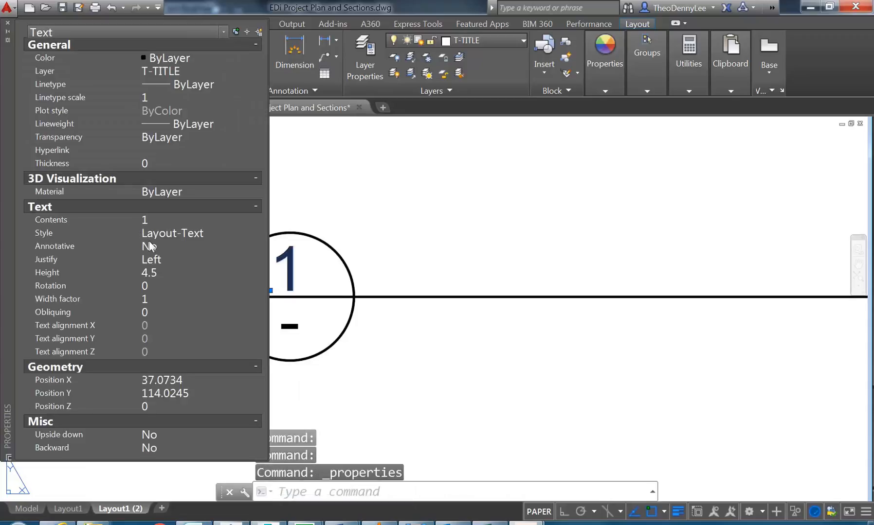
pyautogui.click(169, 274)
pyautogui.write('3')
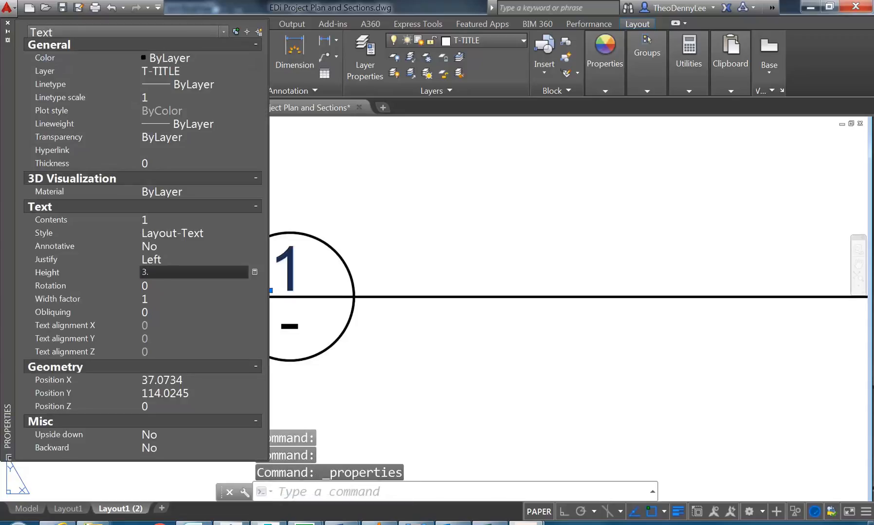
pyautogui.press('Tab')
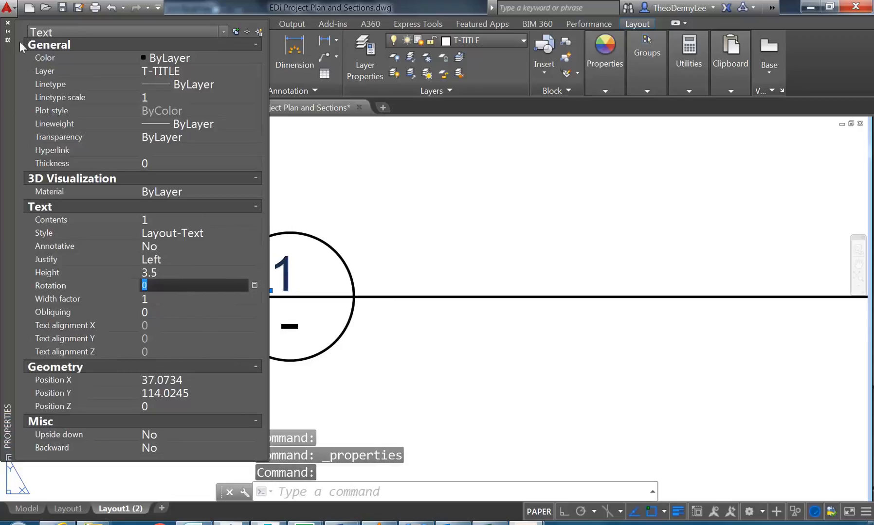
pyautogui.click(7, 24)
# - Move the resized "1" slightly so it is centred in the upper half of the circle
pyautogui.scroll(2, 234, 254)
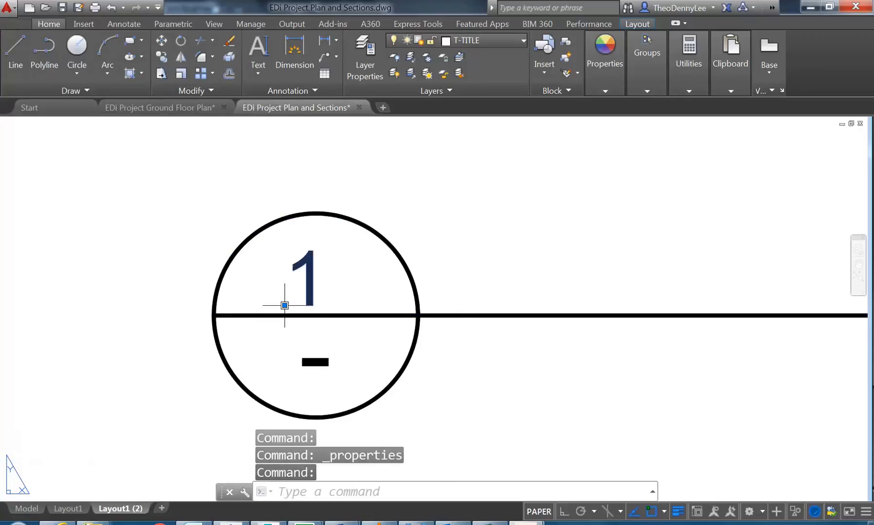
pyautogui.click(284, 305)
pyautogui.press('Escape')
pyautogui.press('Escape')
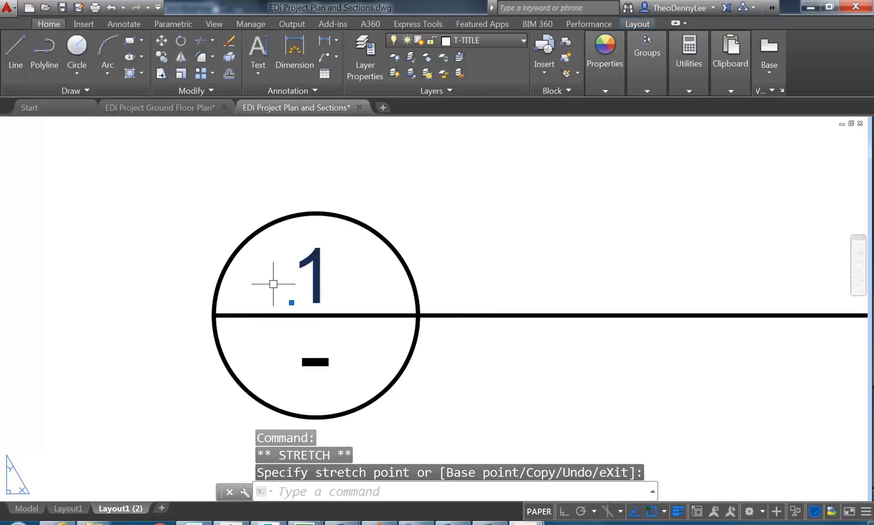
# - Review the text properties of the "1", including its style and height
pyautogui.scroll(-2, 332, 297)
pyautogui.click(320, 293)
pyautogui.rightClick(323, 294)
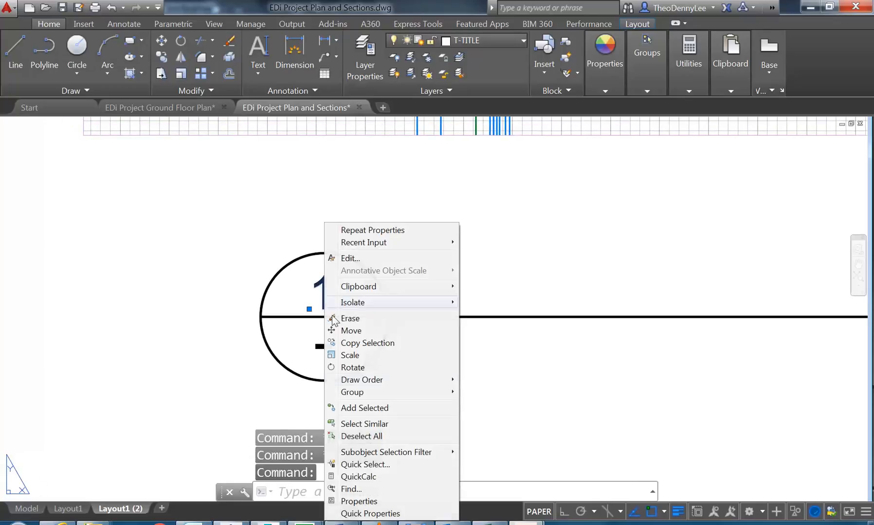
pyautogui.click(369, 506)
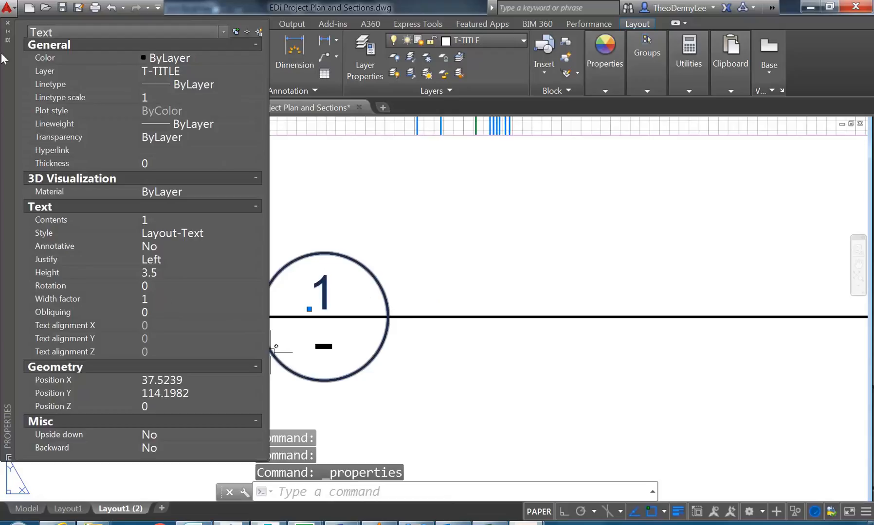
pyautogui.click(7, 24)
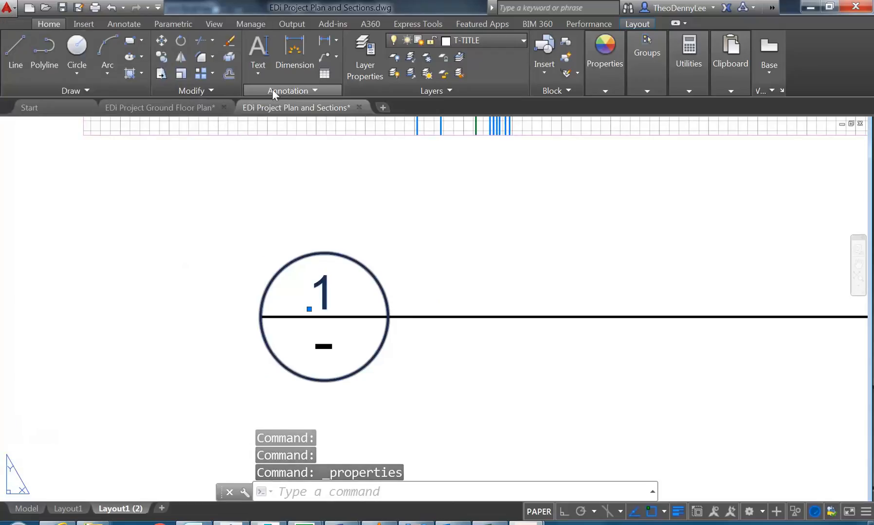
pyautogui.rightClick(322, 290)
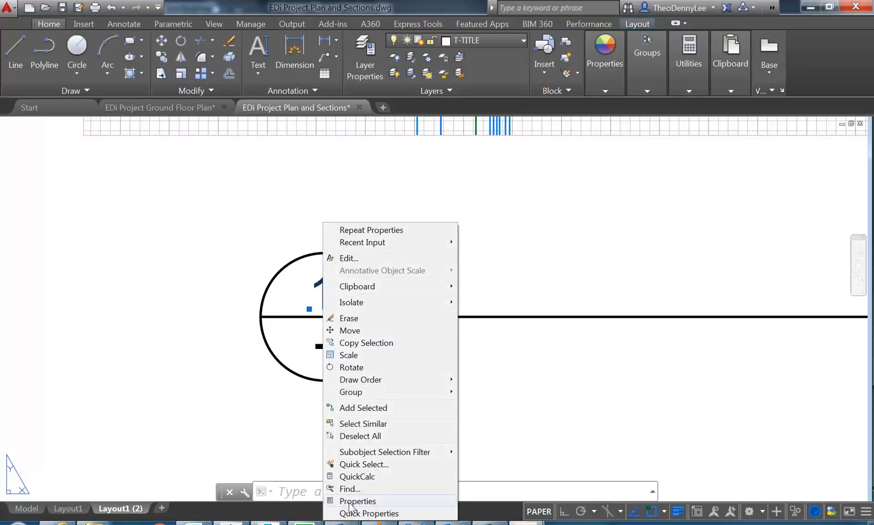
# - Change the Layout-Text style to a height of 3.5 and the romand.shx font, and apply it
pyautogui.click(284, 92)
pyautogui.click(250, 106)
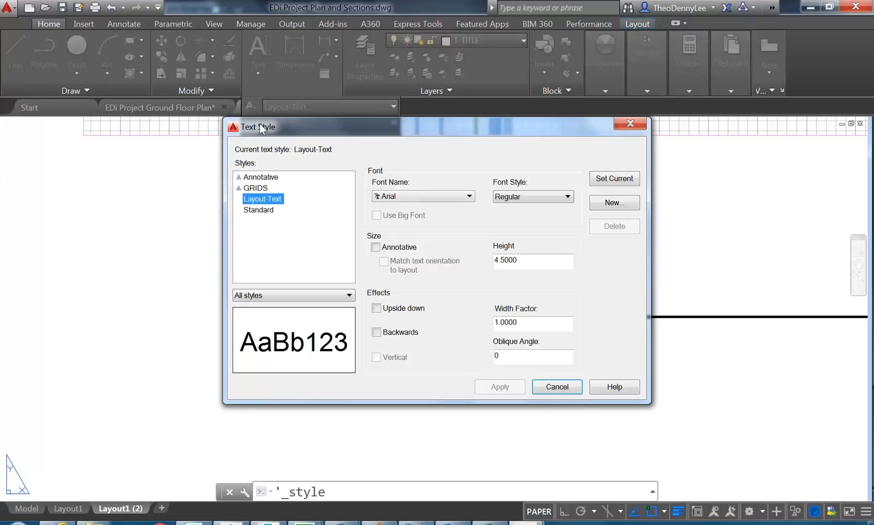
pyautogui.moveTo(529, 261); pyautogui.dragTo(439, 253)
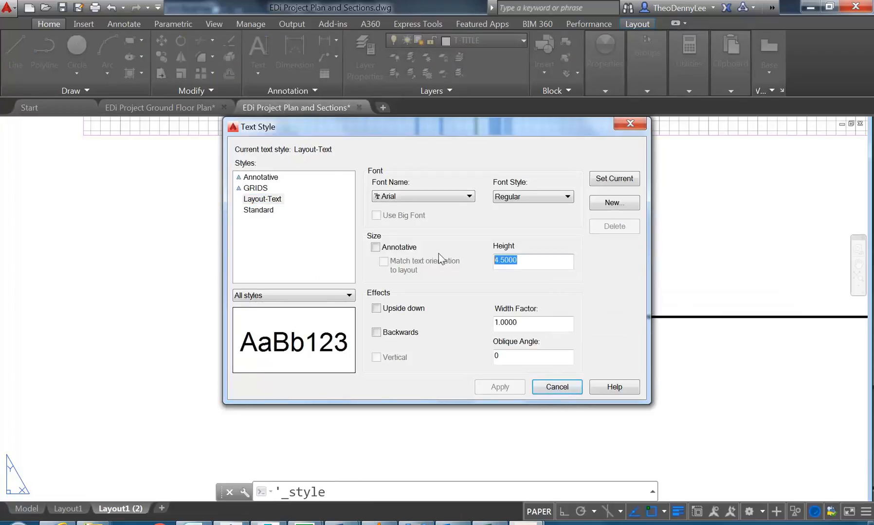
pyautogui.write('3.')
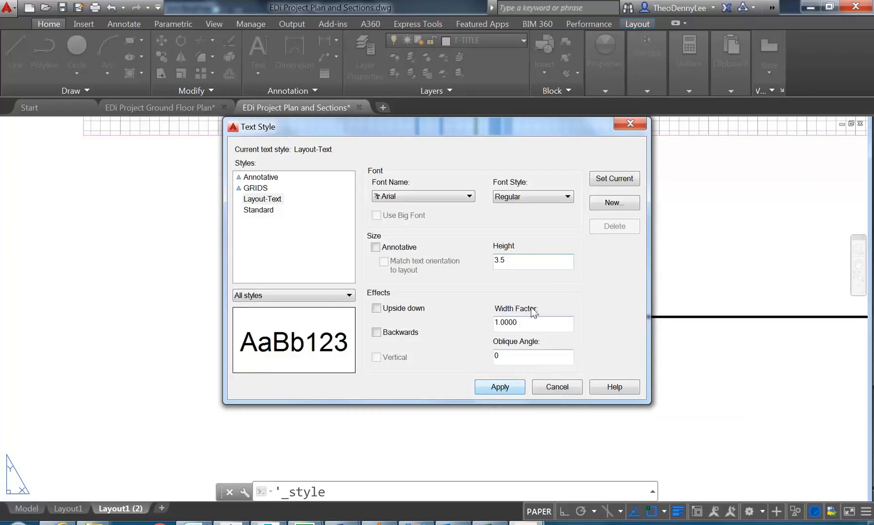
pyautogui.click(423, 199)
pyautogui.moveTo(502, 244); pyautogui.dragTo(504, 359)
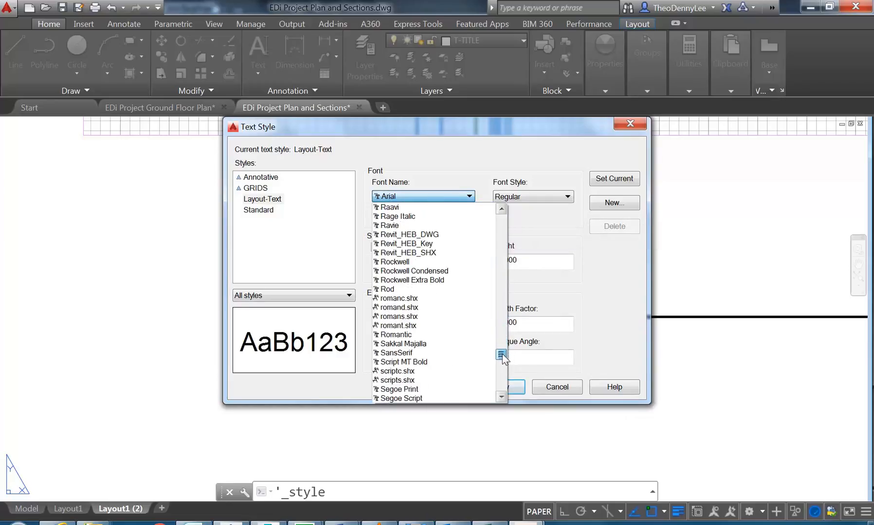
pyautogui.click(399, 308)
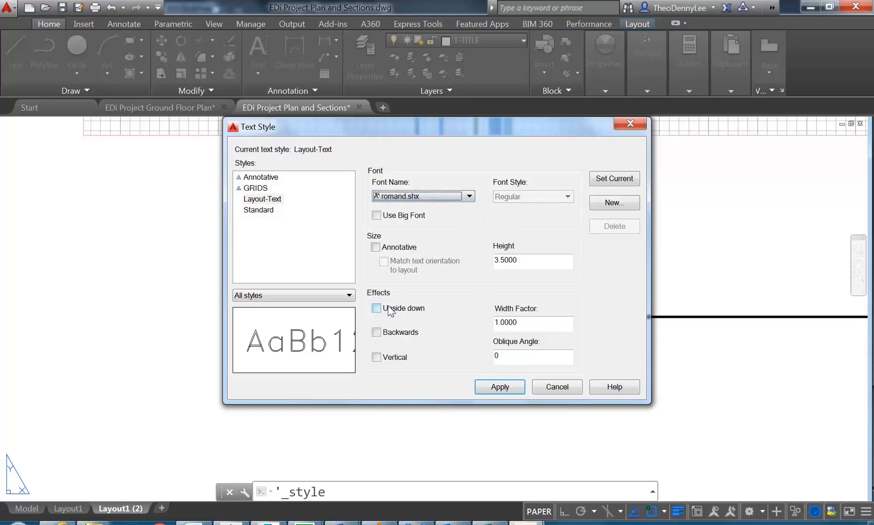
pyautogui.click(497, 387)
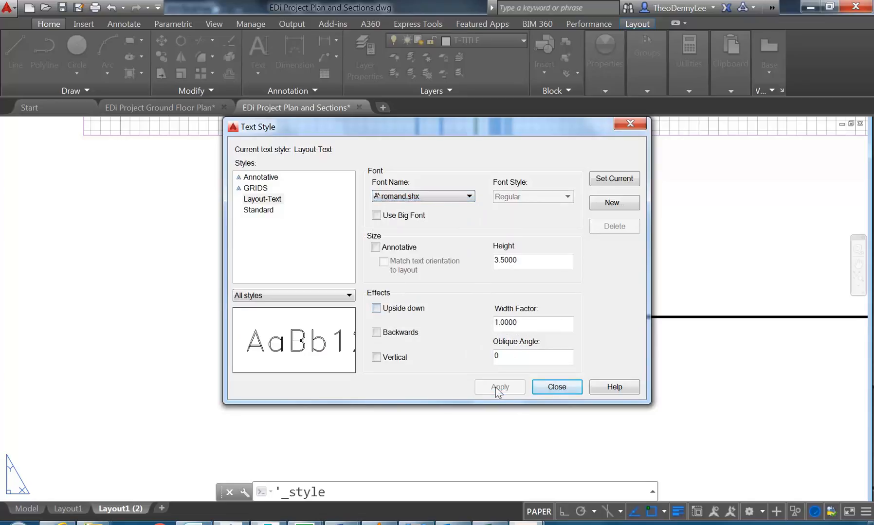
pyautogui.click(555, 387)
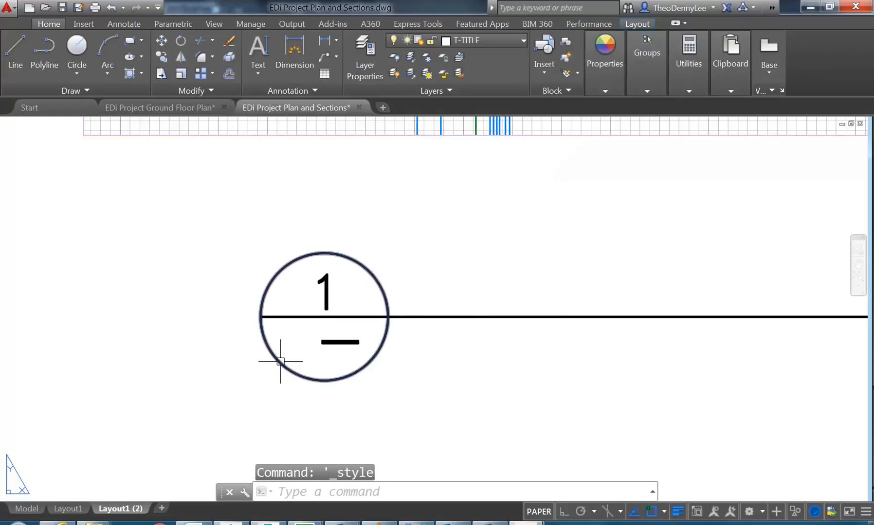
# - Shift the "-" back towards the centre of the circle's lower half
pyautogui.scroll(2, 302, 326)
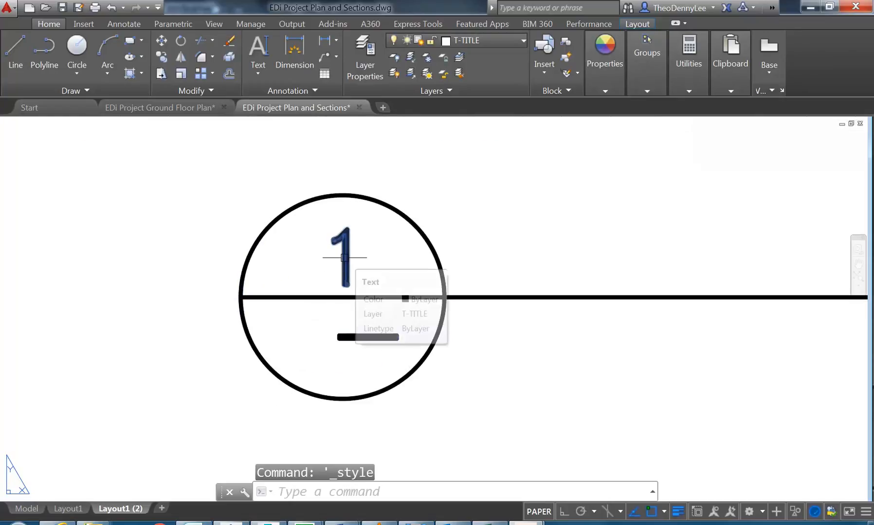
pyautogui.click(357, 341)
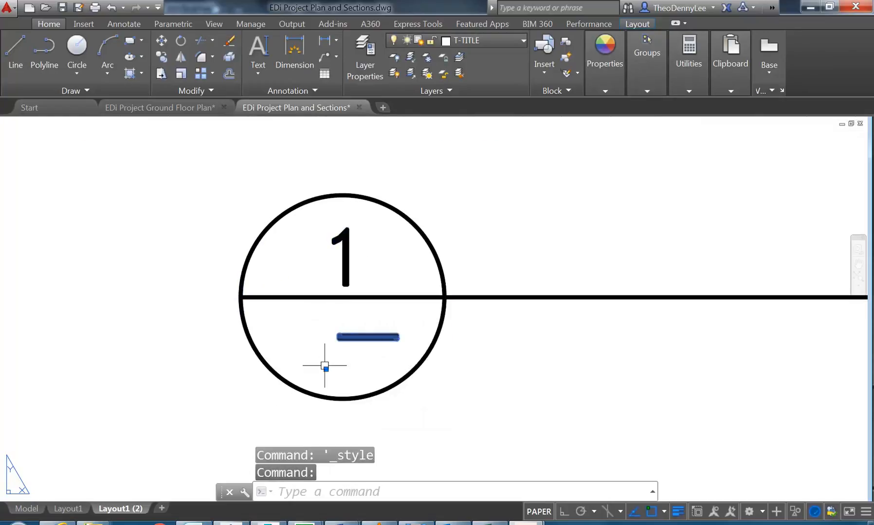
pyautogui.click(326, 369)
pyautogui.click(311, 374)
pyautogui.click(311, 374)
# - Set the text height of the "-" in the lower half of the circle to 3.5
pyautogui.rightClick(312, 375)
pyautogui.click(326, 356)
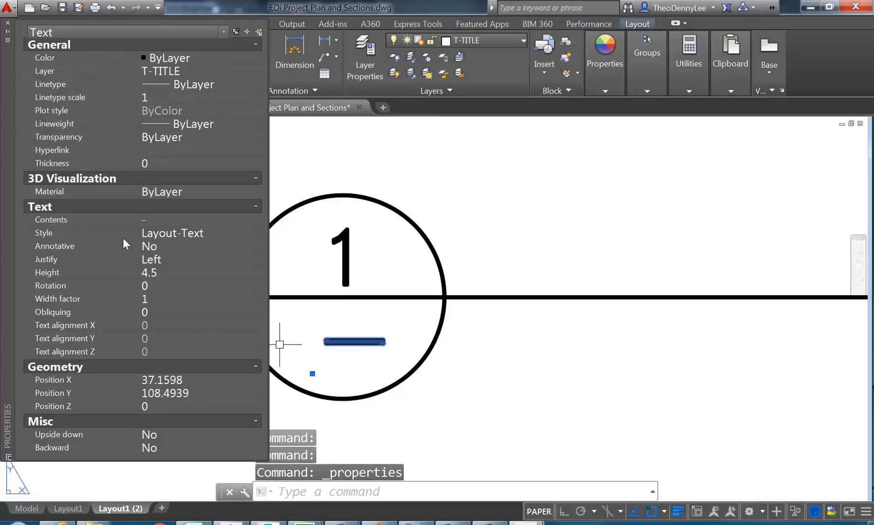
pyautogui.click(200, 276)
pyautogui.write('3.5')
pyautogui.press('Tab')
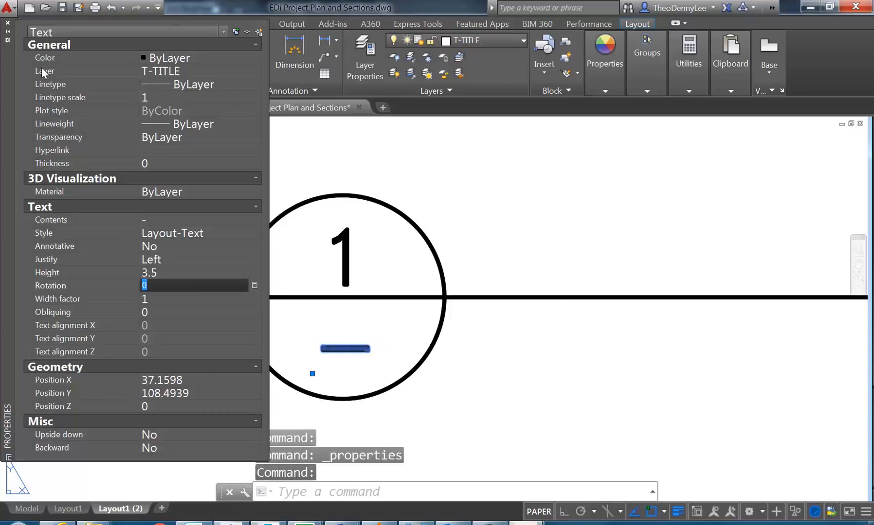
pyautogui.click(8, 26)
pyautogui.scroll(-2, 287, 287)
pyautogui.press('Escape')
pyautogui.press('Escape')
pyautogui.scroll(-3, 337, 283)
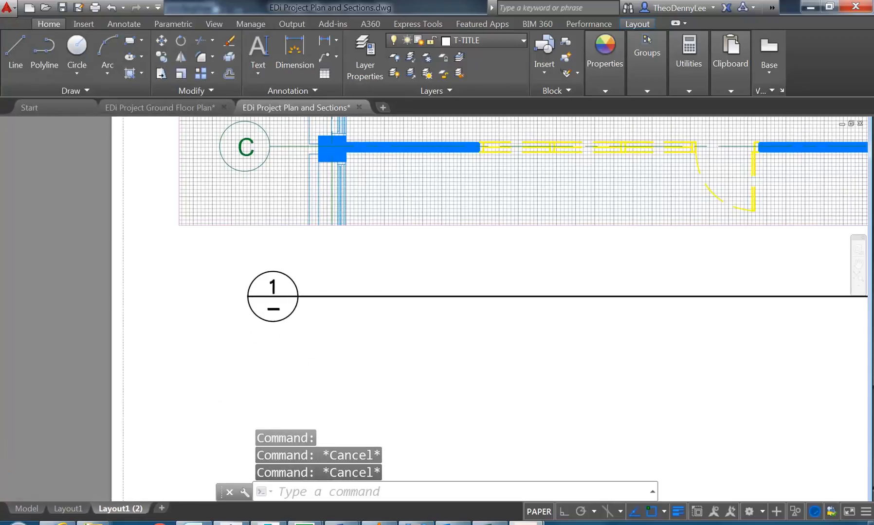
# - Add the single-line text "Demolition Plan" just above the title line beside the circle, at 0 rotation
pyautogui.scroll(-4, 240, 315)
pyautogui.scroll(4, 203, 289)
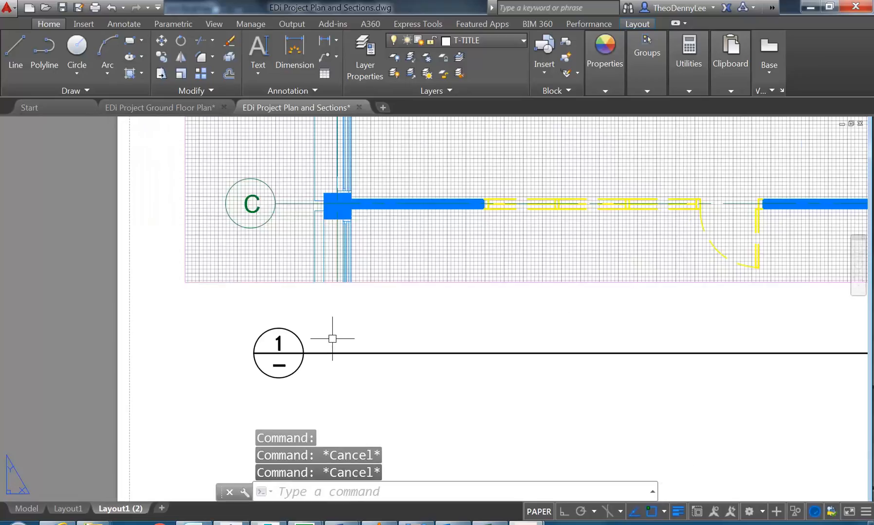
pyautogui.moveTo(332, 339); pyautogui.dragTo(281, 325, button='middle')
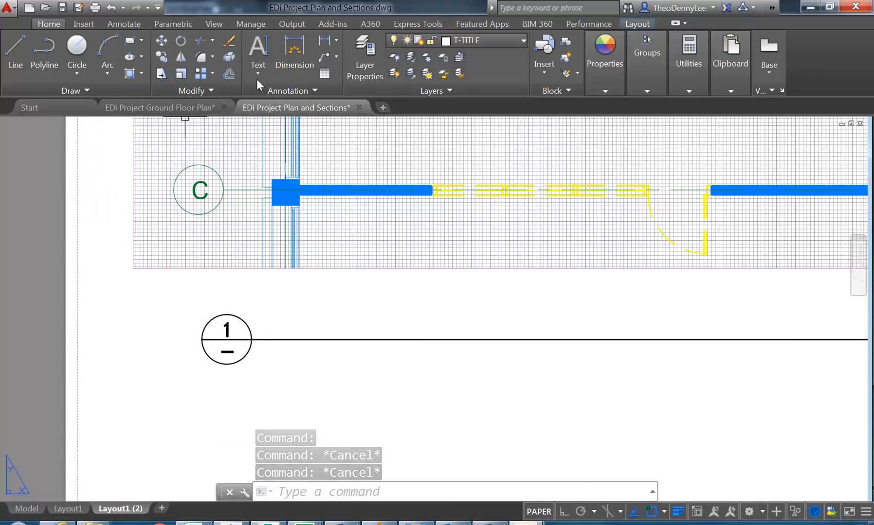
pyautogui.click(282, 89)
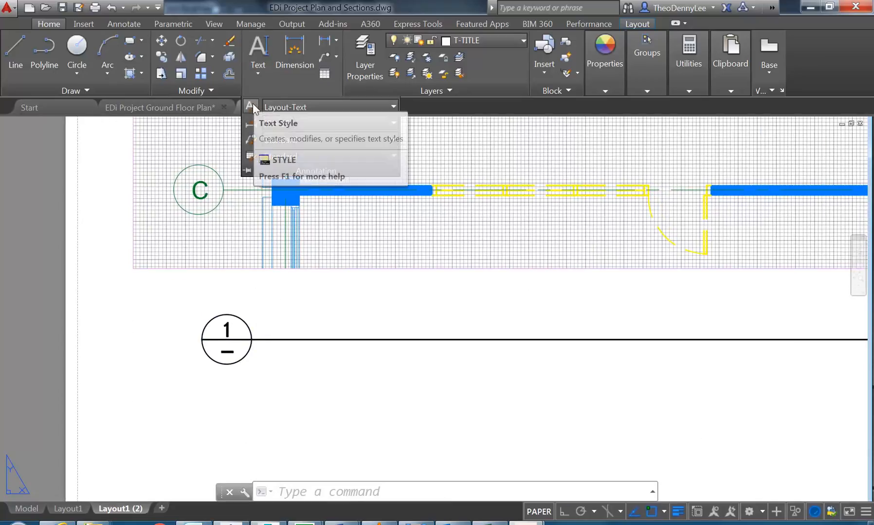
pyautogui.click(254, 74)
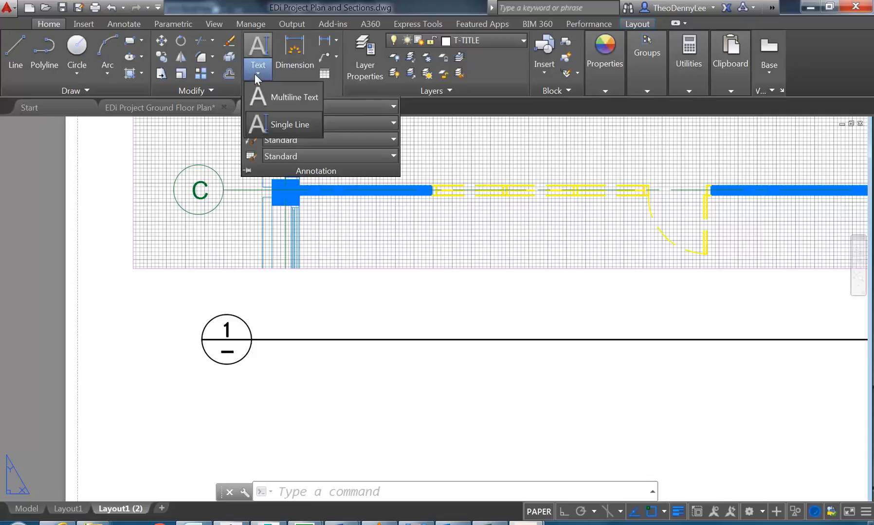
pyautogui.click(274, 123)
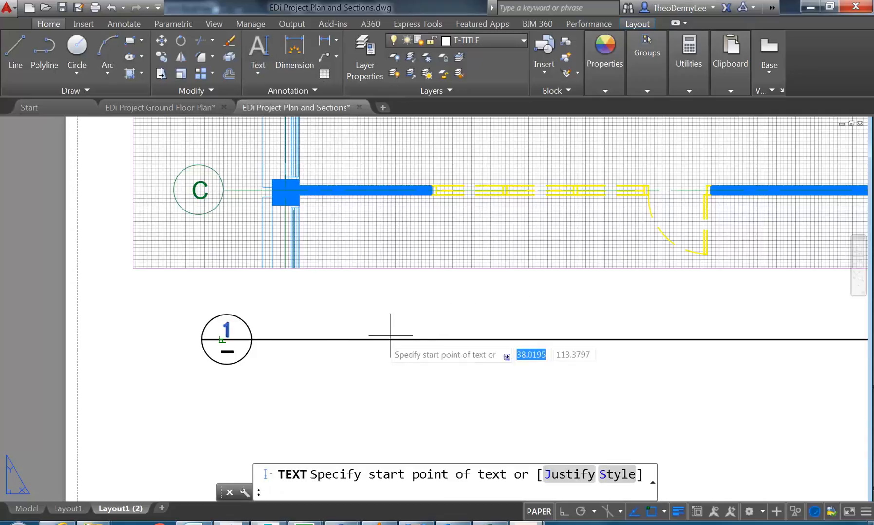
pyautogui.scroll(4, 283, 348)
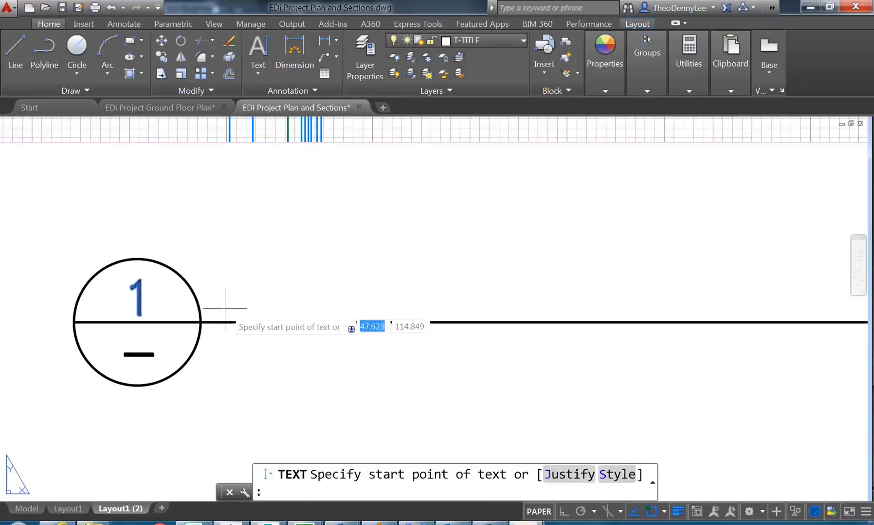
pyautogui.click(230, 313)
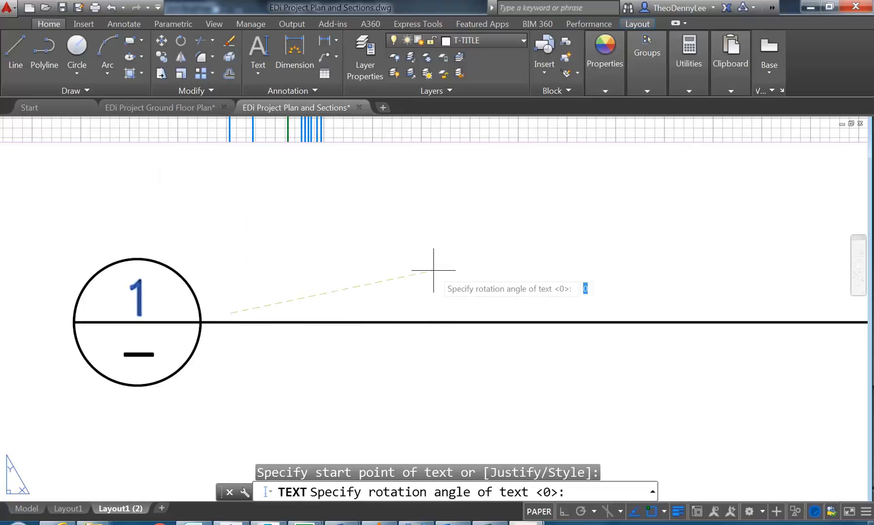
pyautogui.press('Return')
pyautogui.write('De')
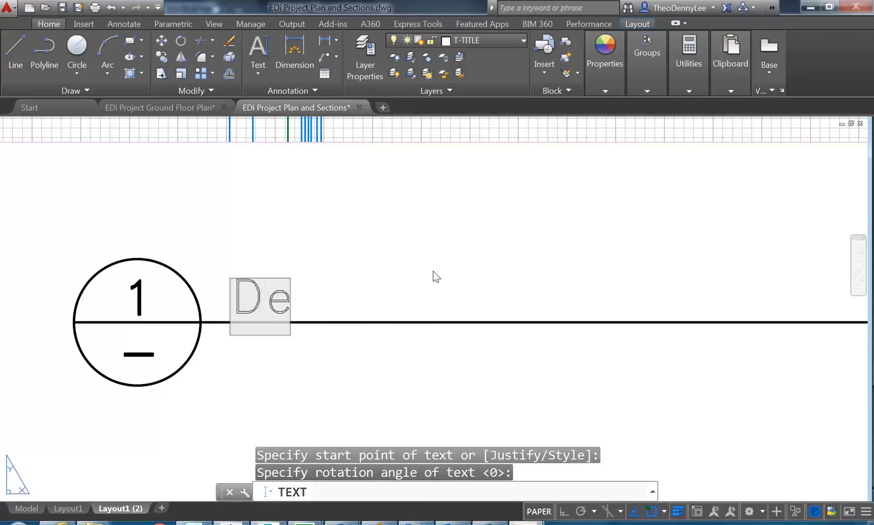
pyautogui.write('molitio')
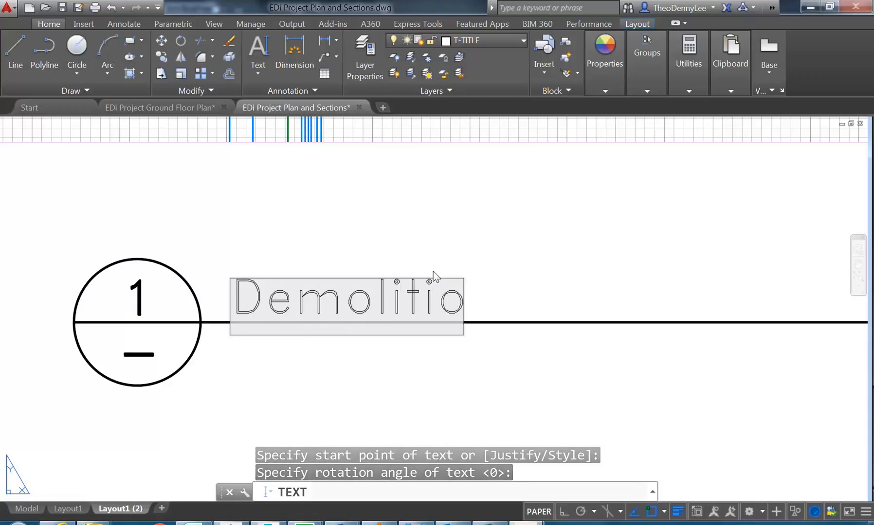
pyautogui.write('n Plan')
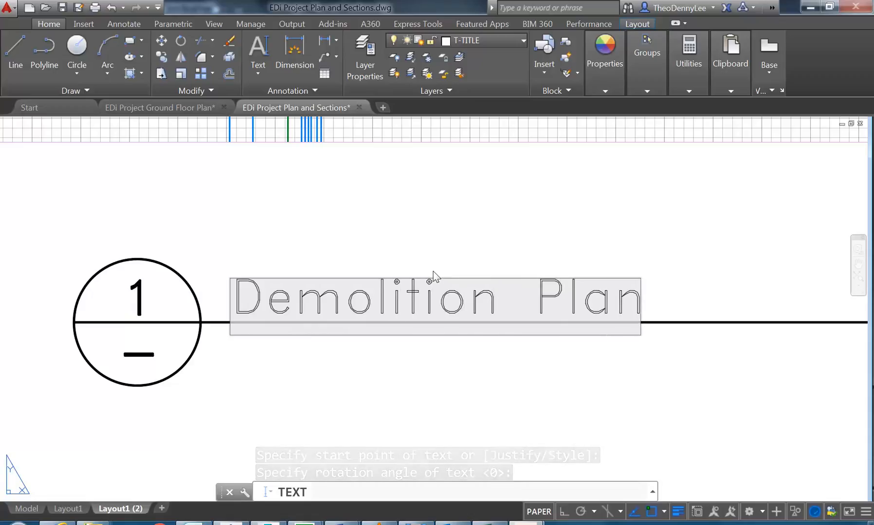
pyautogui.press('Return')
pyautogui.press('Return')
# - Examine the "Demolition Plan" title text and its insertion point relative to the circle and title line
pyautogui.scroll(-6, 382, 244)
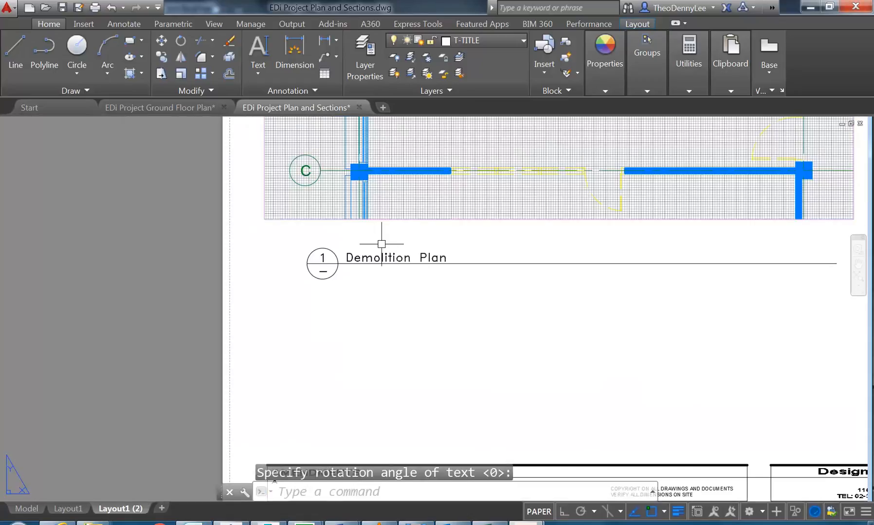
pyautogui.scroll(-6, 396, 297)
pyautogui.scroll(4, 330, 342)
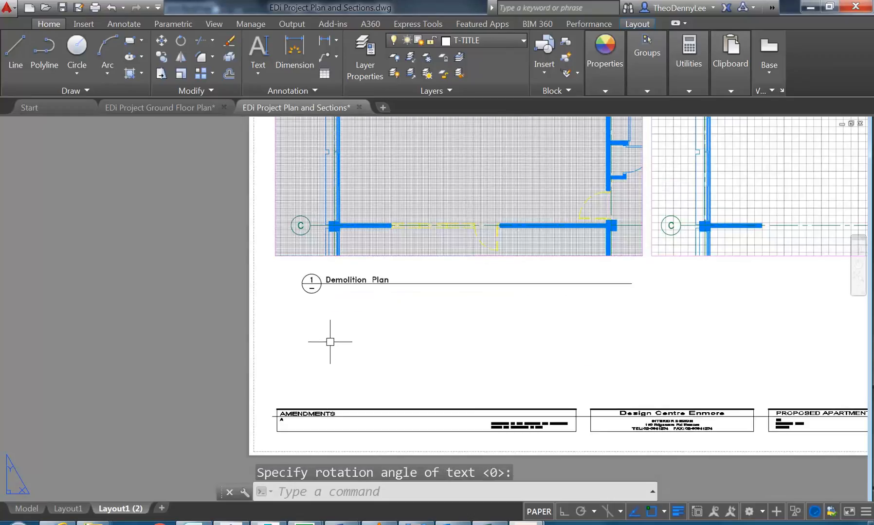
pyautogui.scroll(4, 329, 342)
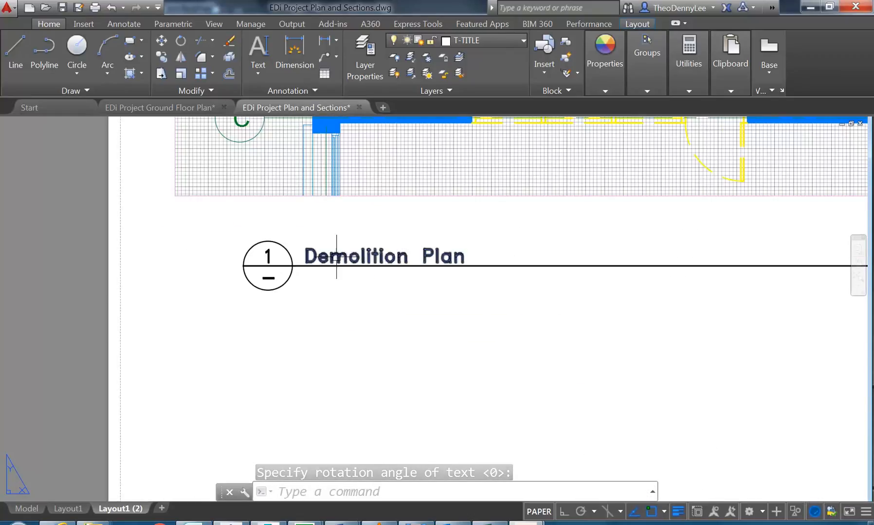
pyautogui.scroll(4, 312, 270)
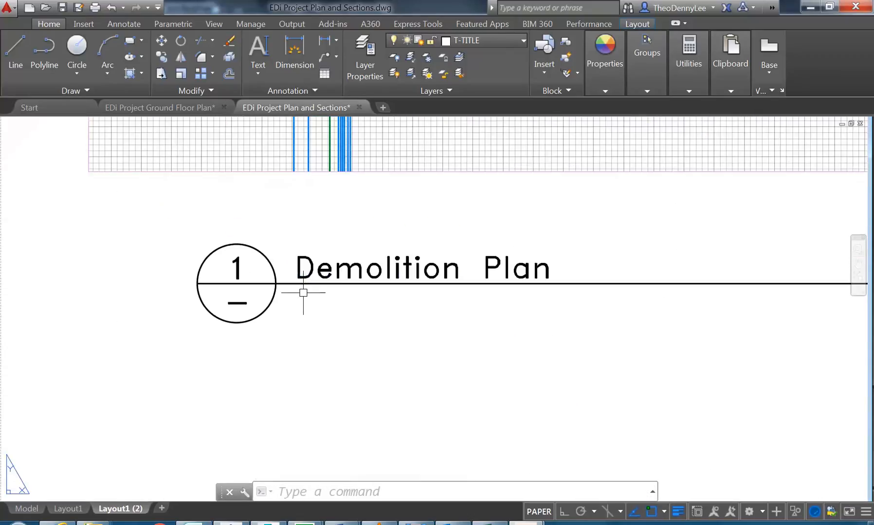
pyautogui.click(303, 256)
pyautogui.scroll(3, 291, 272)
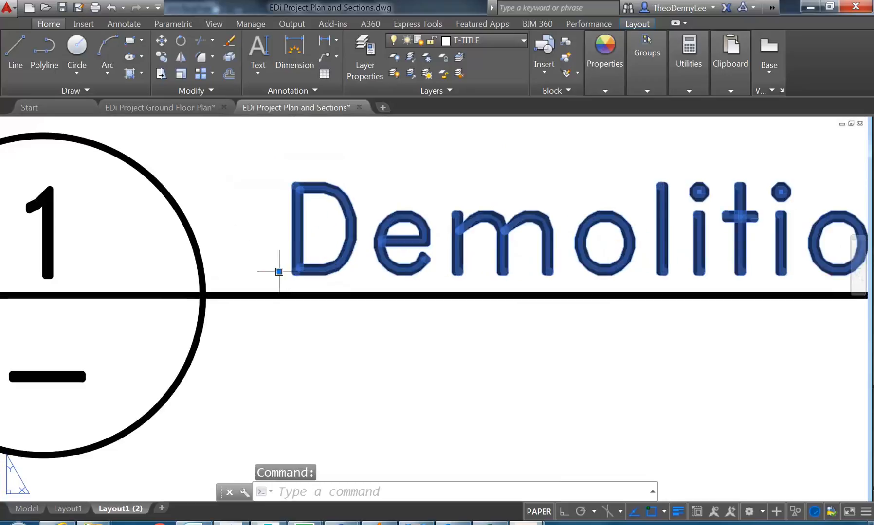
pyautogui.click(279, 271)
pyautogui.press('Escape')
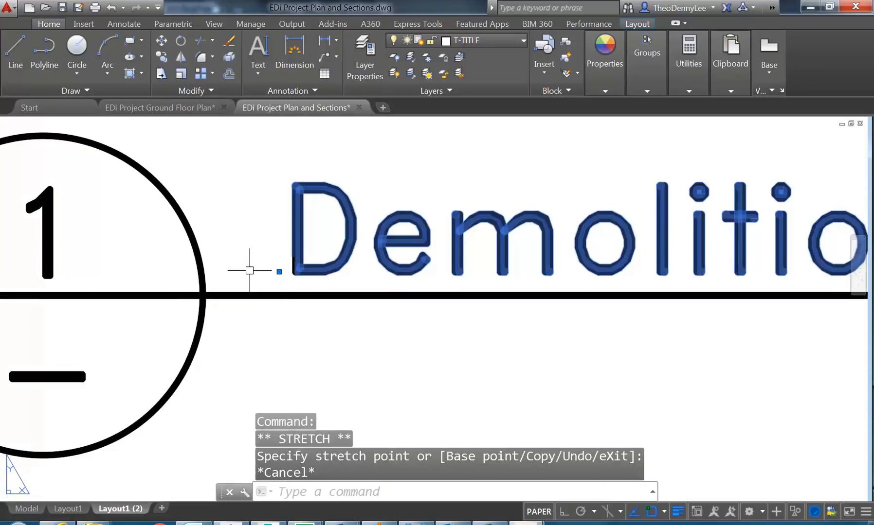
pyautogui.scroll(-2, 219, 278)
pyautogui.press('Escape')
pyautogui.press('Escape')
pyautogui.scroll(-2, 168, 277)
pyautogui.moveTo(258, 278); pyautogui.dragTo(234, 302, button='middle')
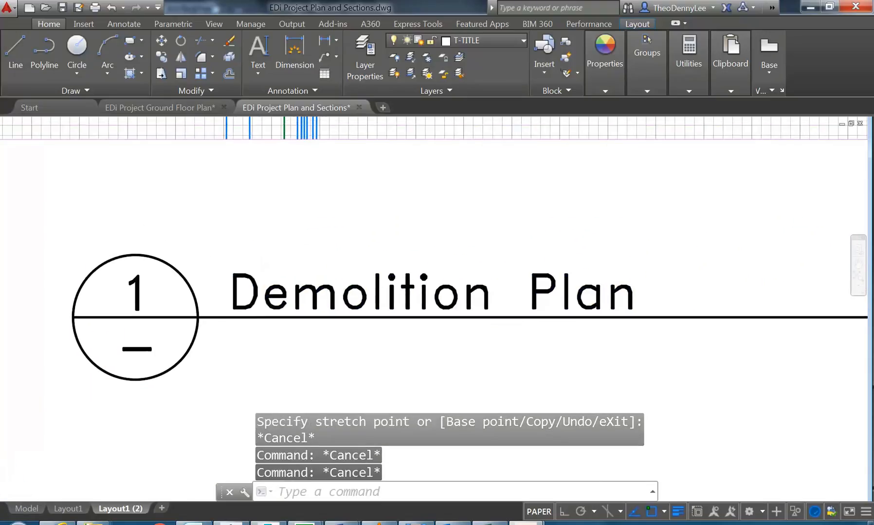
# - Review the font and height settings of the Layout-Text style without changing them
pyautogui.click(285, 94)
pyautogui.click(250, 107)
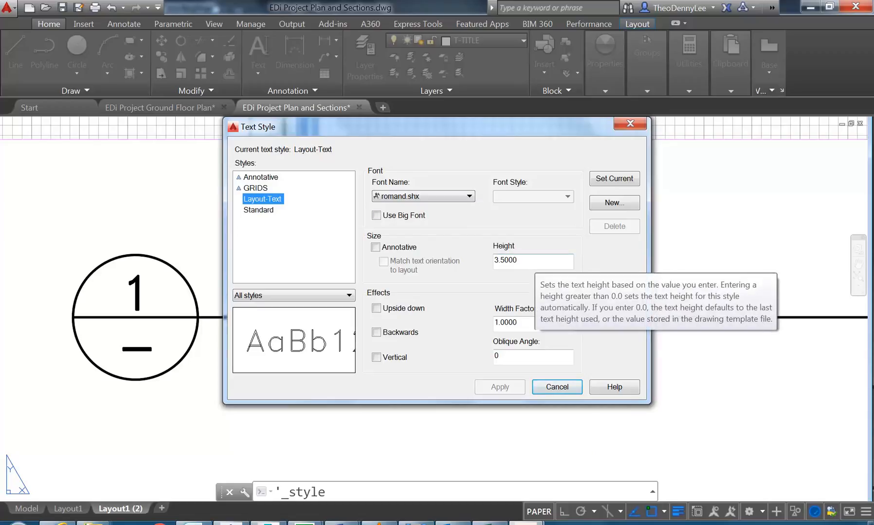
pyautogui.click(557, 387)
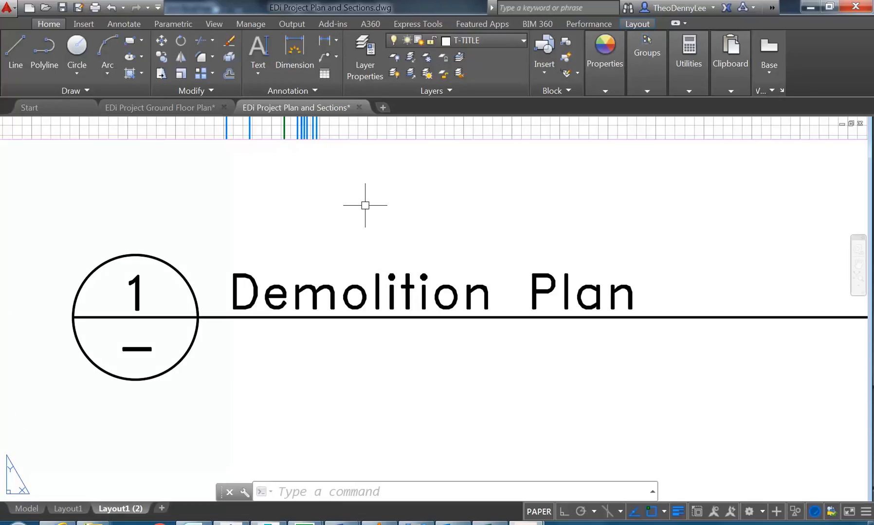
# - Activate the viewport above the "Demolition Plan" title and turn off its grid
pyautogui.scroll(-4, 365, 206)
pyautogui.scroll(2, 341, 251)
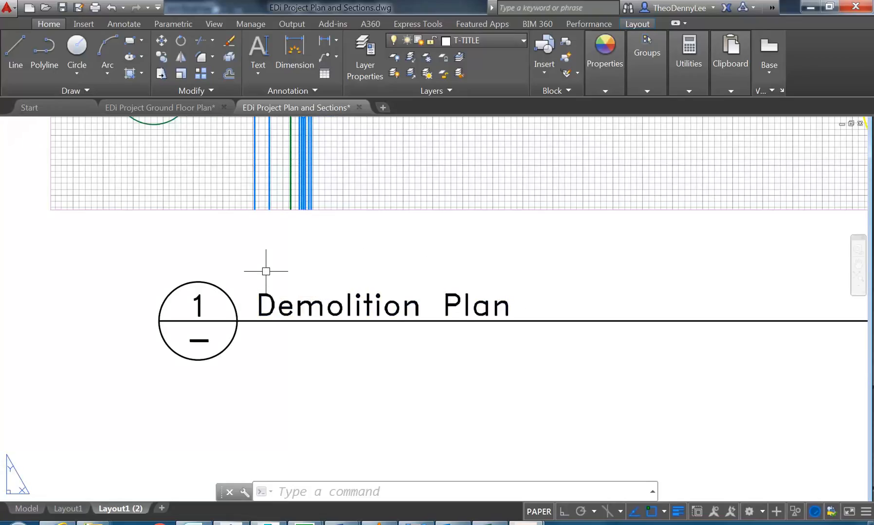
pyautogui.moveTo(267, 271); pyautogui.dragTo(251, 262, button='middle')
pyautogui.scroll(2, 251, 262)
pyautogui.scroll(-4, 286, 392)
pyautogui.moveTo(286, 392); pyautogui.dragTo(319, 381, button='middle')
pyautogui.scroll(-2, 293, 322)
pyautogui.moveTo(359, 306); pyautogui.dragTo(335, 304, button='middle')
pyautogui.scroll(-2, 354, 316)
pyautogui.scroll(2, 353, 320)
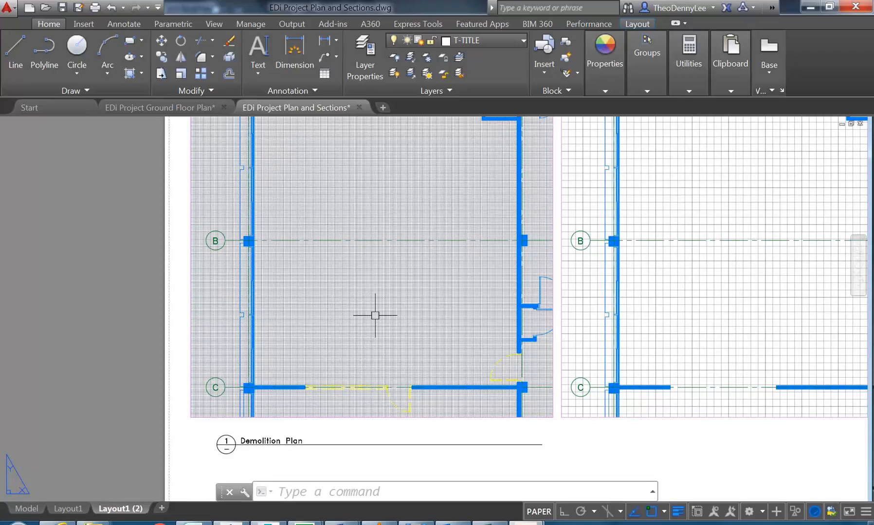
pyautogui.doubleClick(376, 288)
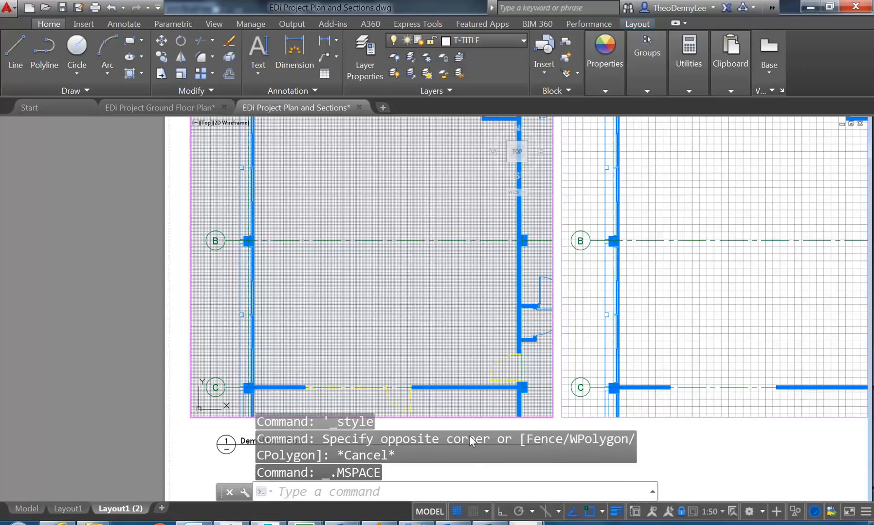
pyautogui.click(455, 513)
pyautogui.click(455, 512)
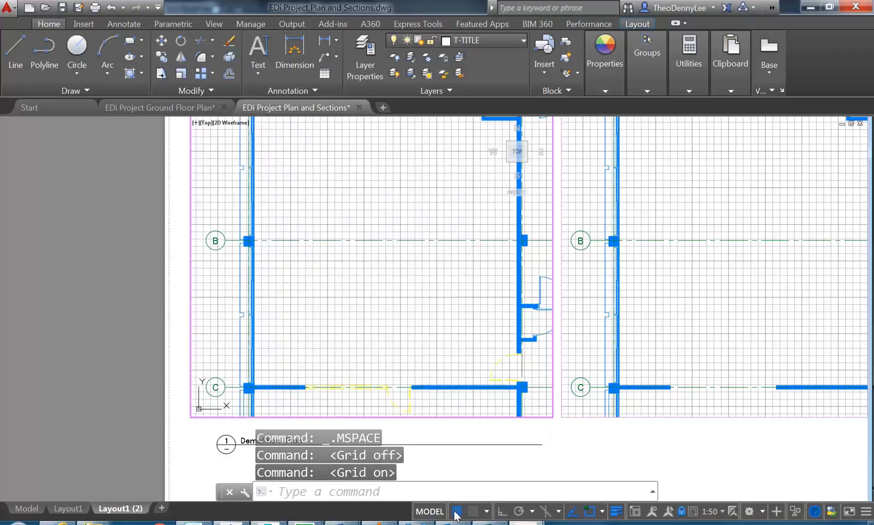
pyautogui.click(455, 512)
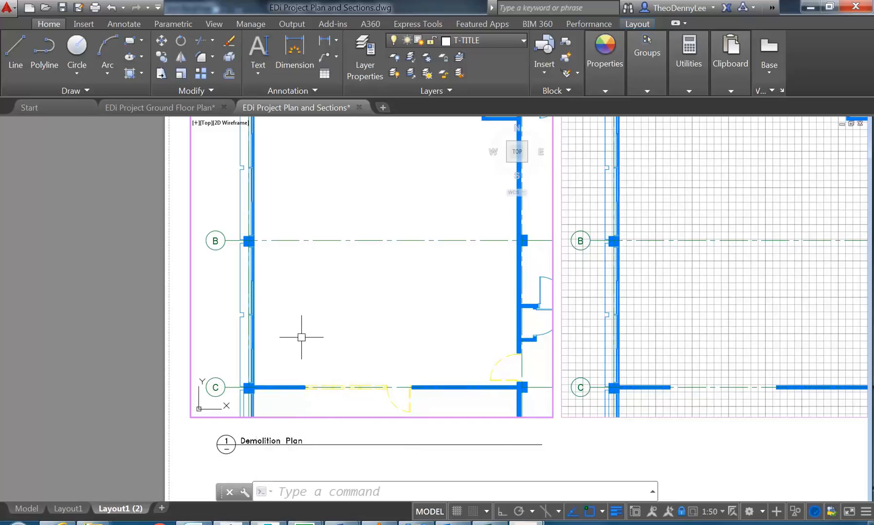
# - Create a new text style named Notes
pyautogui.scroll(-1, 318, 336)
pyautogui.scroll(2, 321, 322)
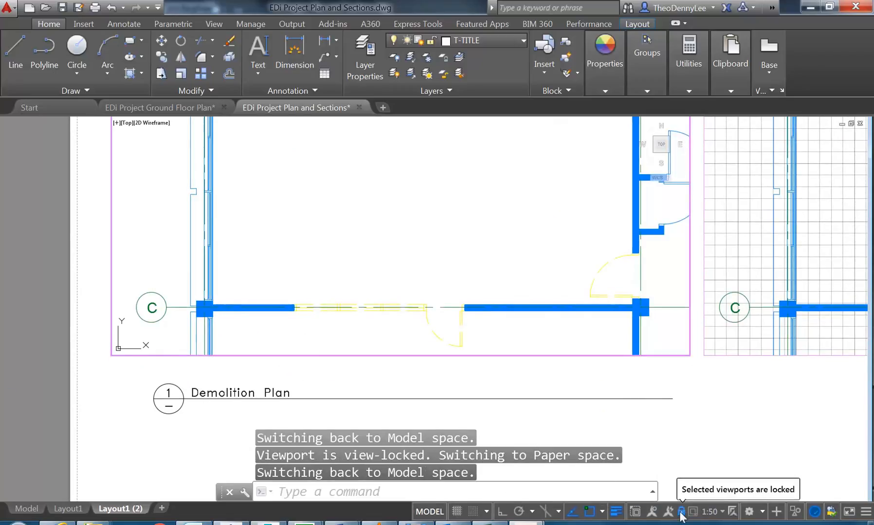
pyautogui.scroll(3, 338, 290)
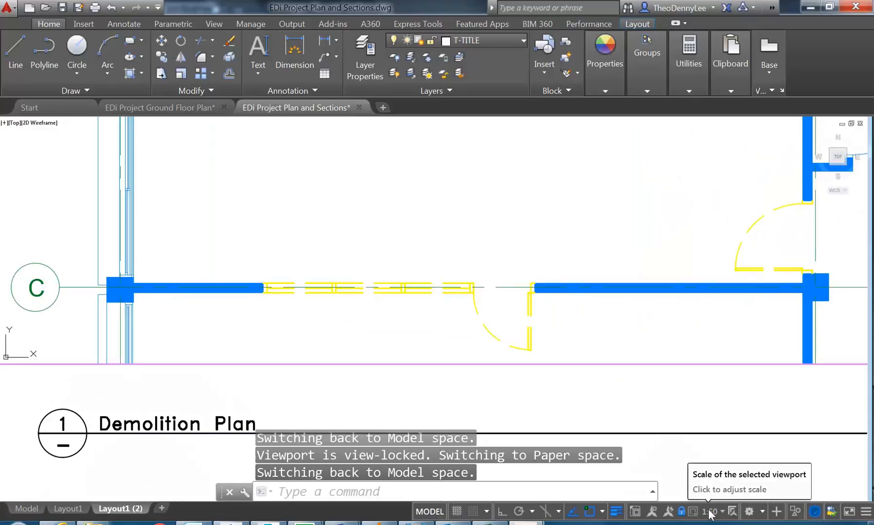
pyautogui.moveTo(361, 229); pyautogui.dragTo(387, 248, button='middle')
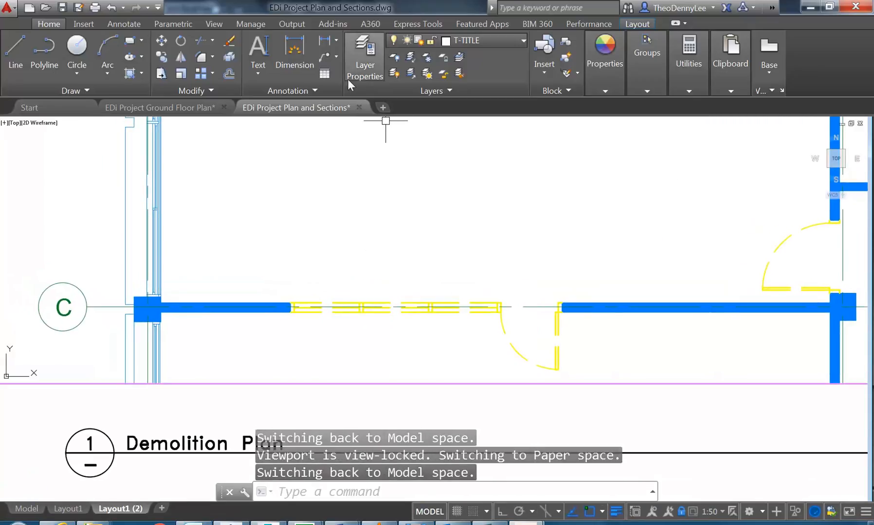
pyautogui.click(256, 73)
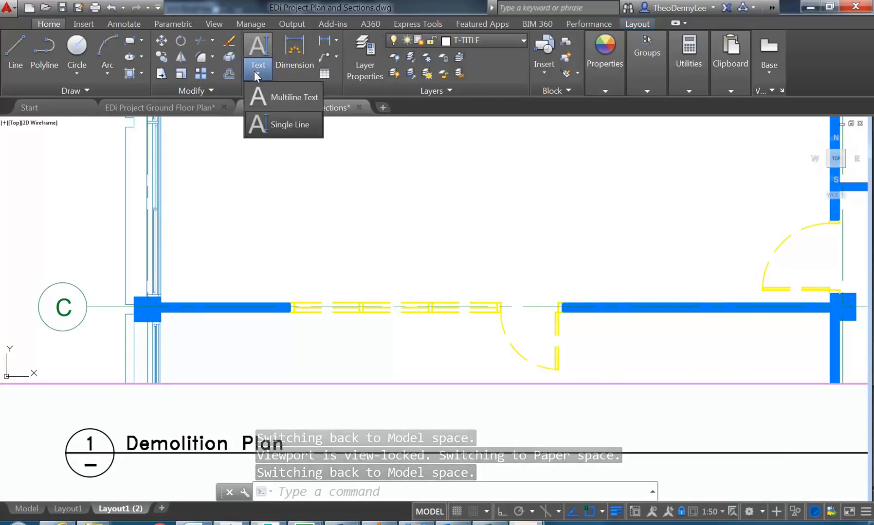
pyautogui.click(348, 95)
pyautogui.click(281, 87)
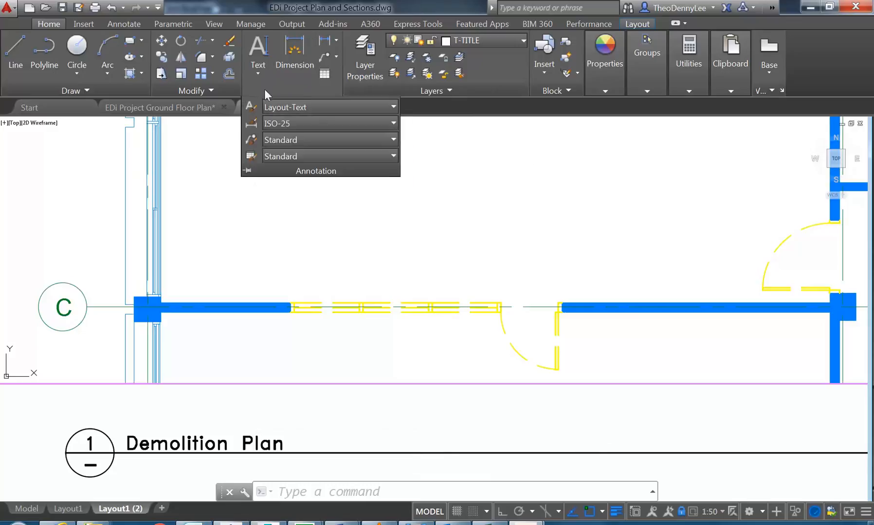
pyautogui.click(253, 106)
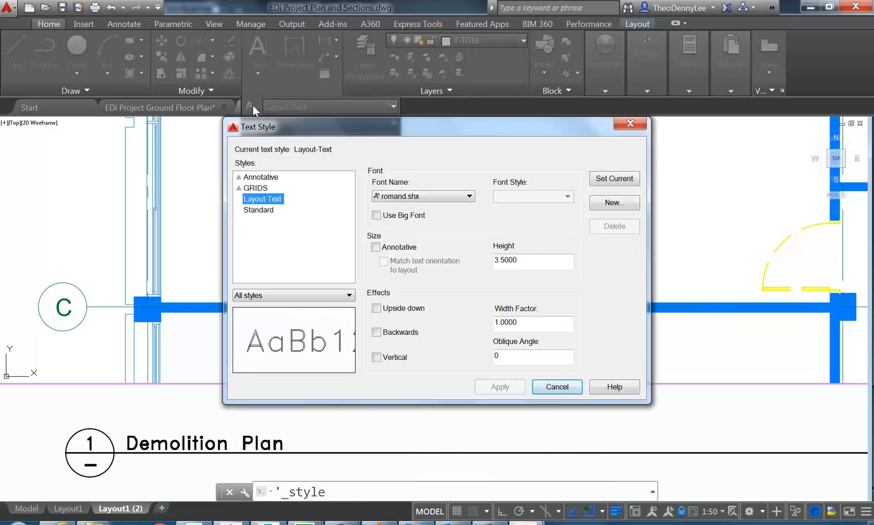
pyautogui.click(614, 202)
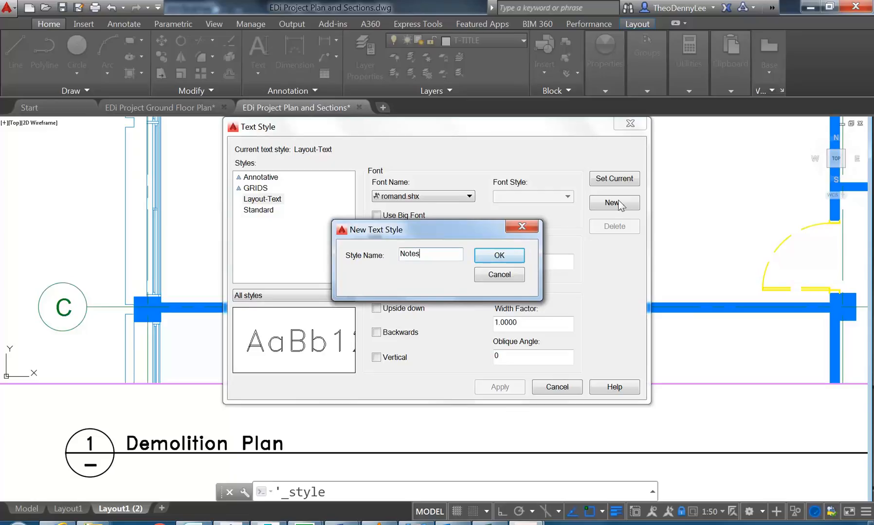
pyautogui.click(497, 261)
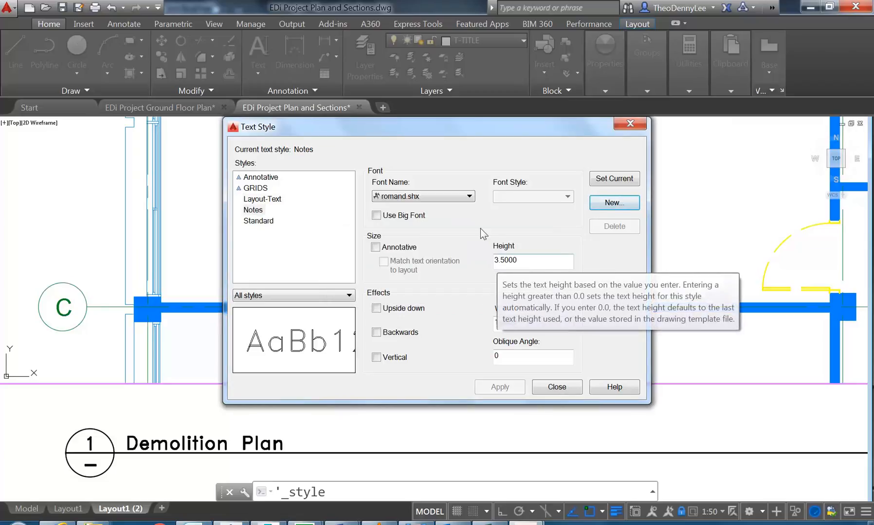
# - Set the font of the Notes text style to romans.shx
pyautogui.click(455, 197)
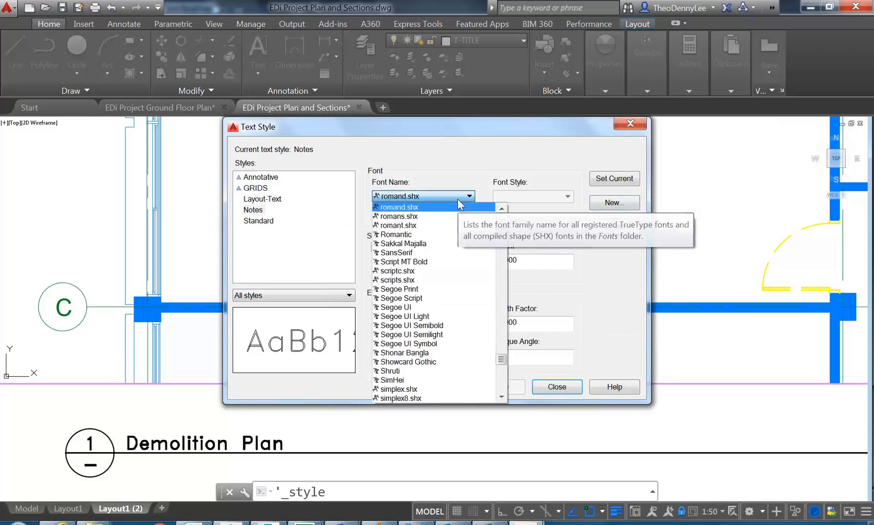
pyautogui.scroll(1, 438, 227)
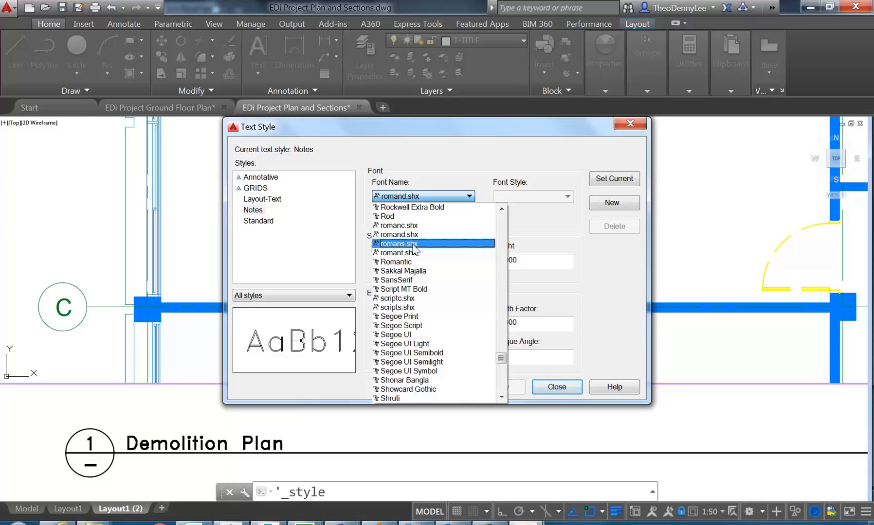
pyautogui.click(413, 243)
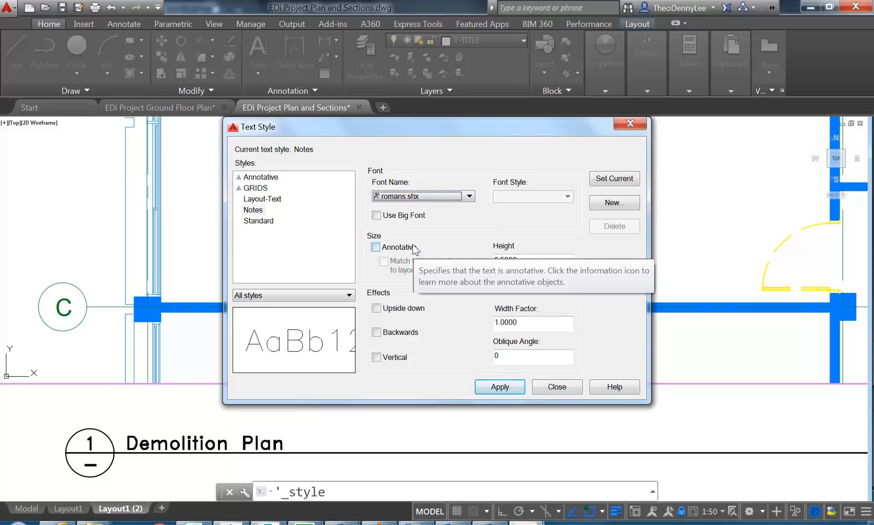
# - Make the Notes text style annotative with a paper text height of 2.5, and apply the changes
pyautogui.moveTo(498, 261); pyautogui.dragTo(494, 260)
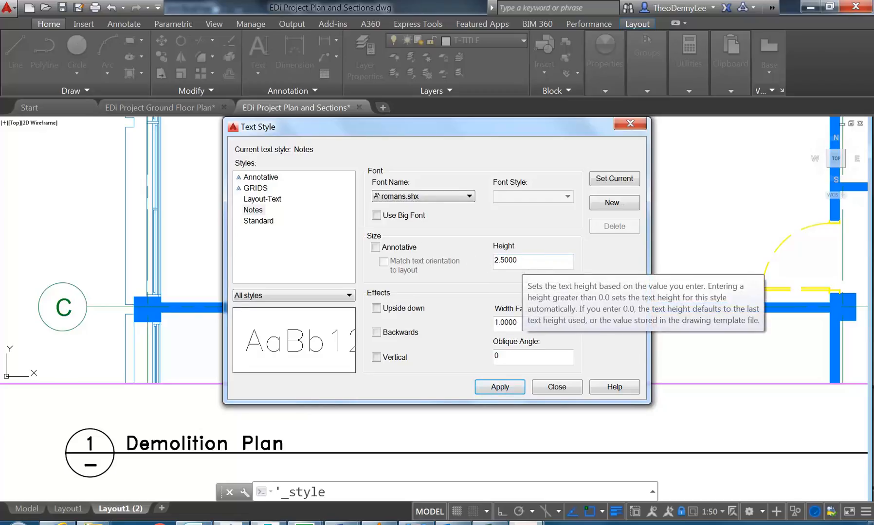
pyautogui.click(376, 248)
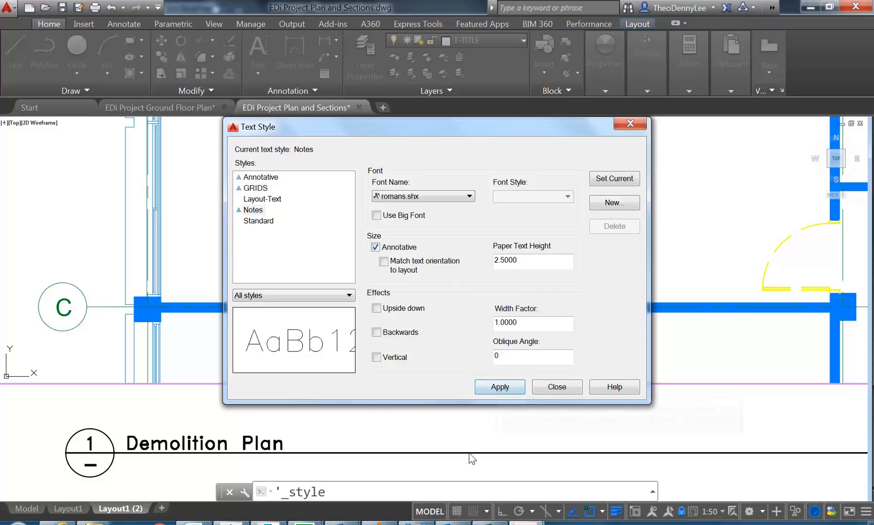
pyautogui.click(489, 387)
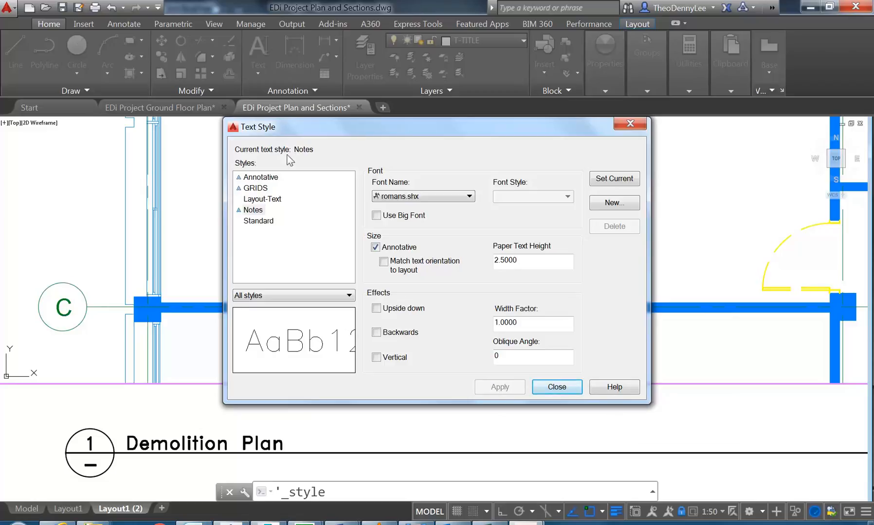
pyautogui.click(557, 388)
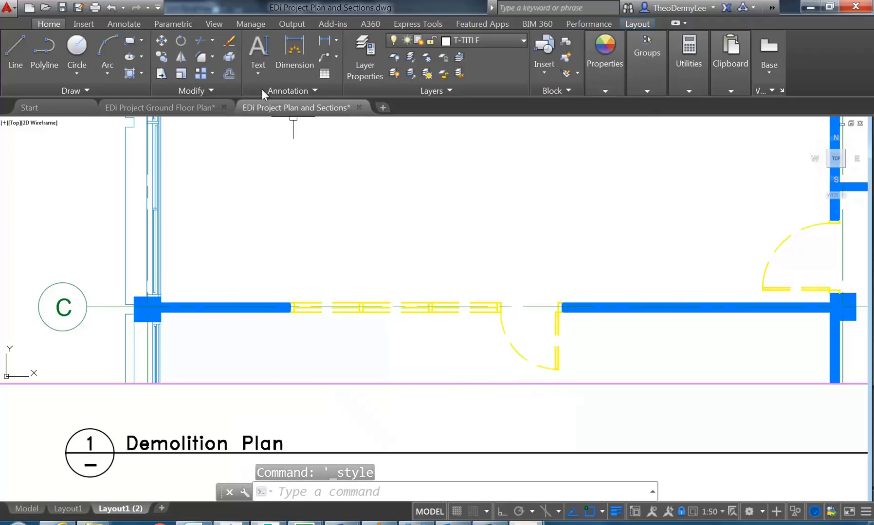
# - Place a single-line text start point just above the dashed window on gridline C, with a rotation angle of 0
pyautogui.click(258, 72)
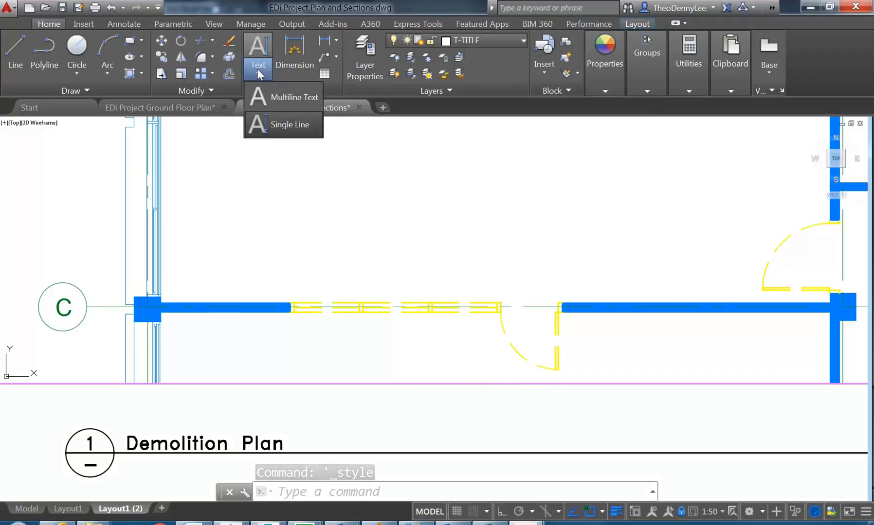
pyautogui.click(272, 128)
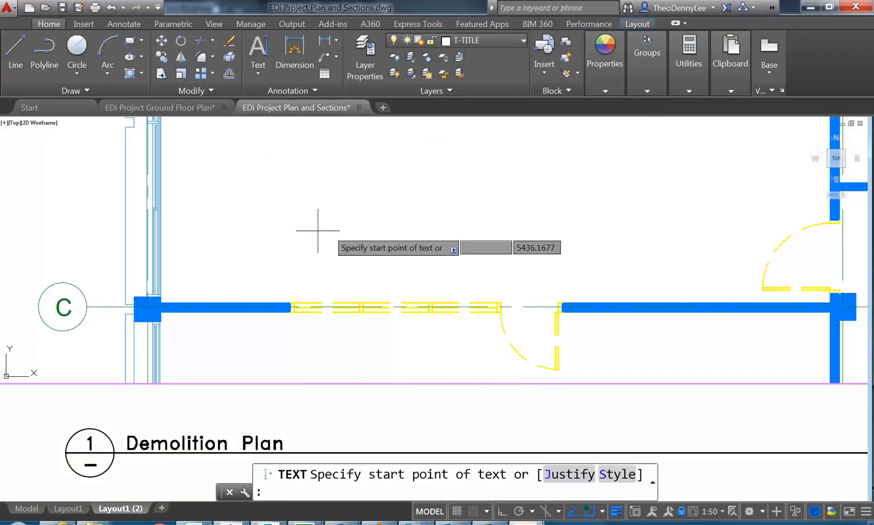
pyautogui.scroll(2, 324, 292)
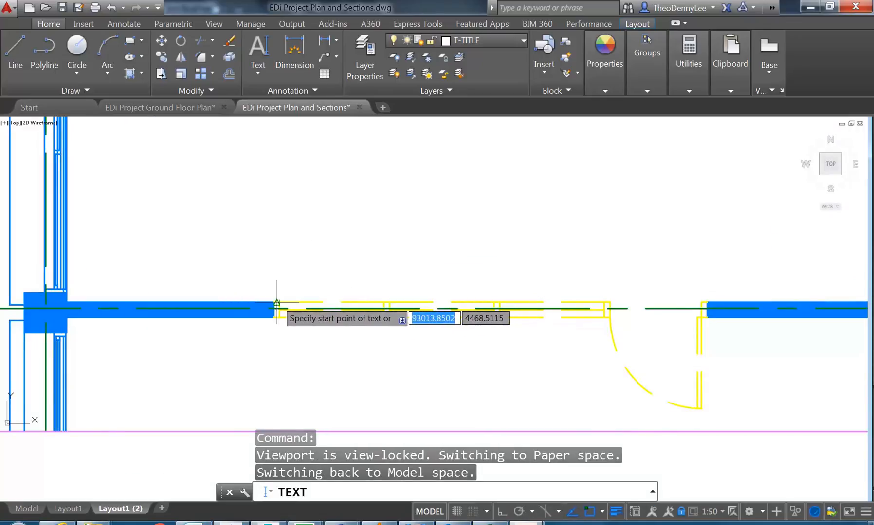
pyautogui.scroll(-2, 204, 294)
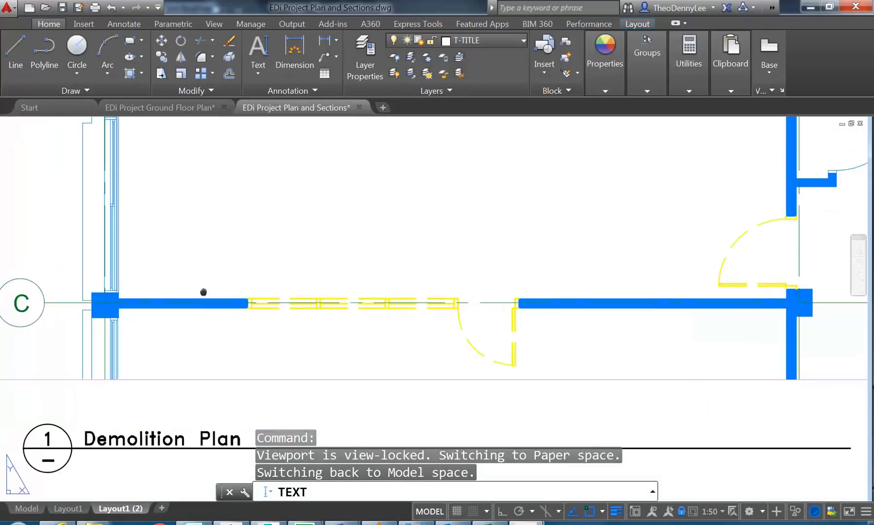
pyautogui.moveTo(205, 294); pyautogui.dragTo(229, 300, button='middle')
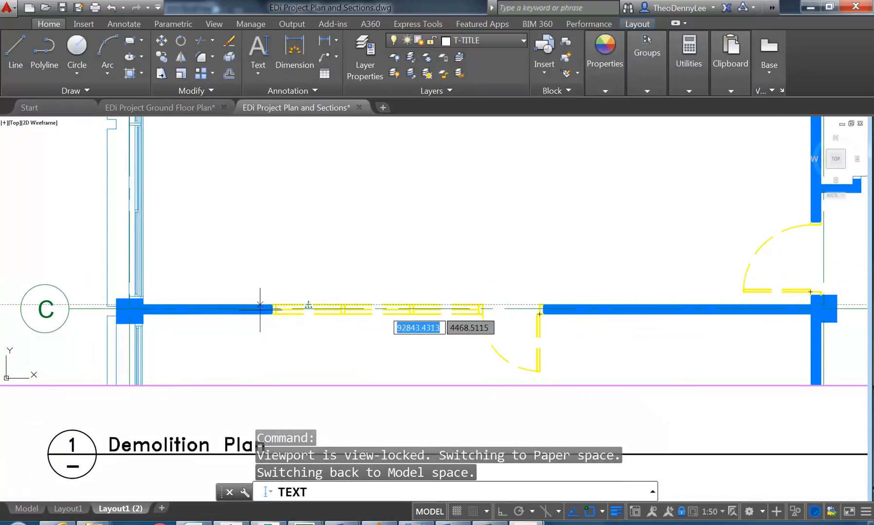
pyautogui.scroll(1, 288, 301)
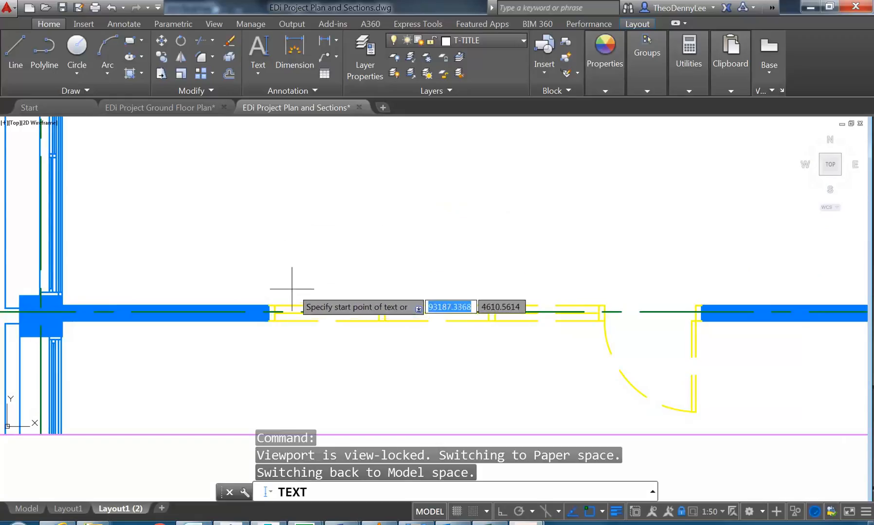
pyautogui.click(292, 295)
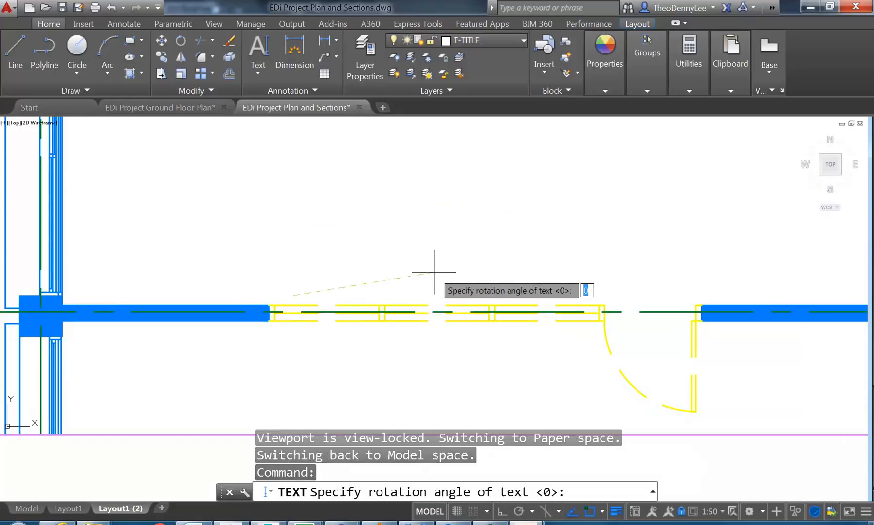
pyautogui.press('Return')
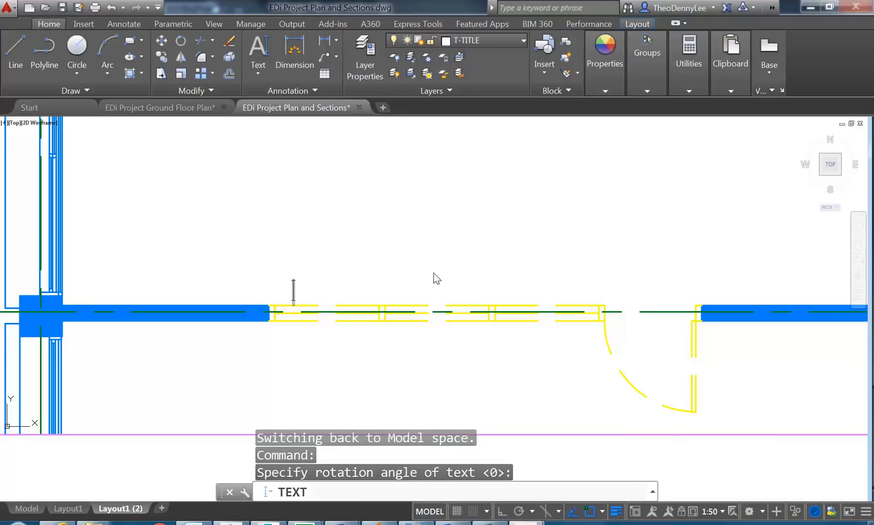
# - Write the note "Remove existing aluminium door and window" and finish the text
pyautogui.write('Reom')
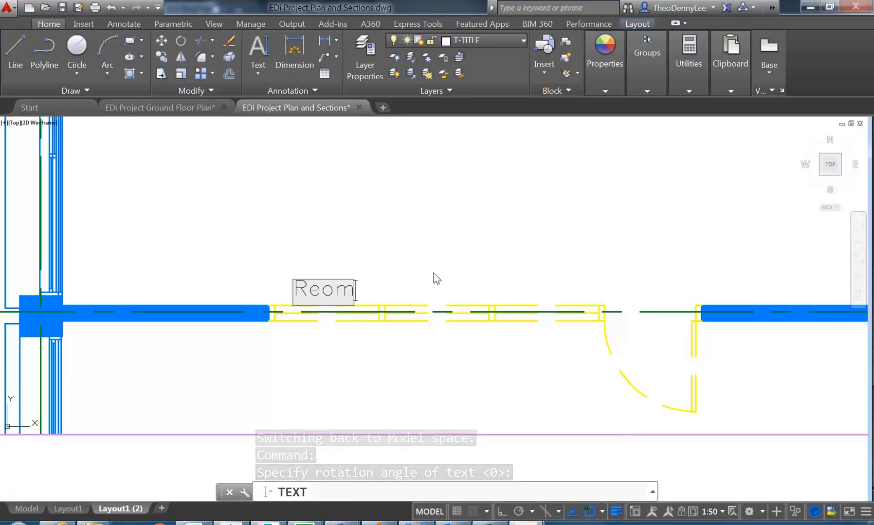
pyautogui.write('ve')
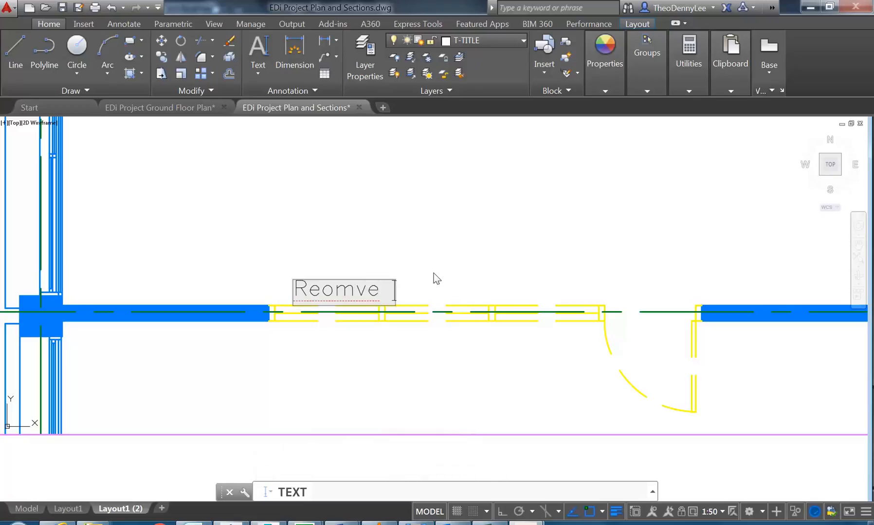
pyautogui.press('BackSpace')
pyautogui.press('BackSpace')
pyautogui.press('BackSpace')
pyautogui.press('BackSpace')
pyautogui.press('BackSpace')
pyautogui.write('mo')
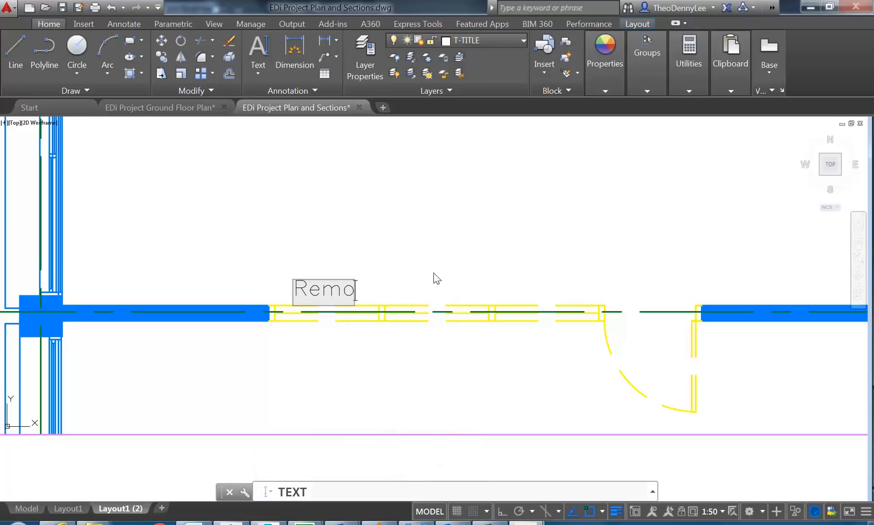
pyautogui.write('ve exs')
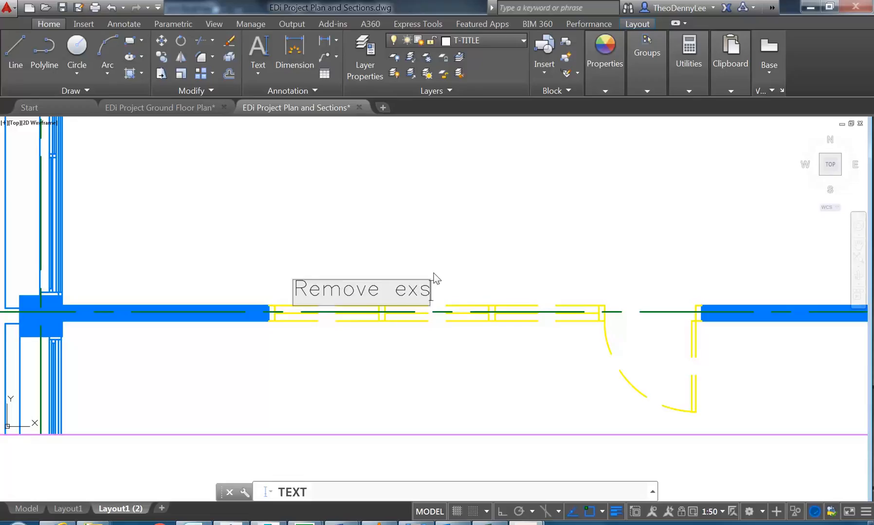
pyautogui.press('BackSpace')
pyautogui.write('isting')
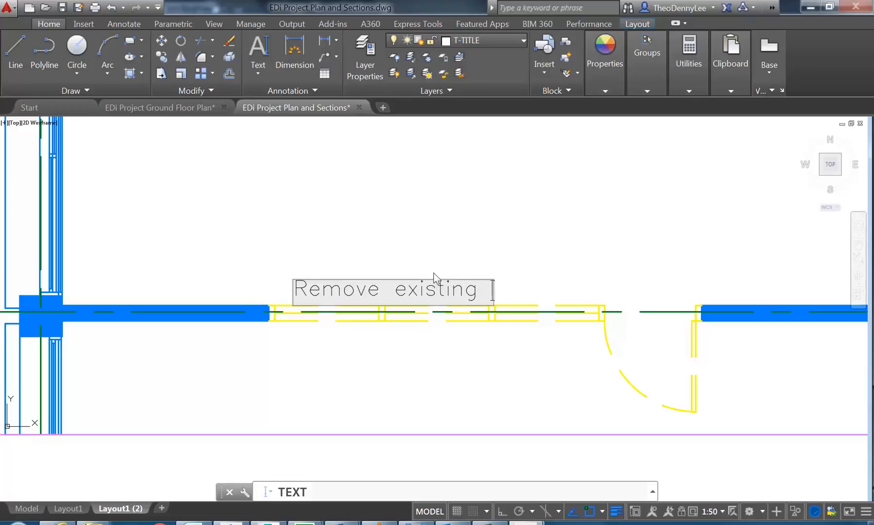
pyautogui.write(' alum')
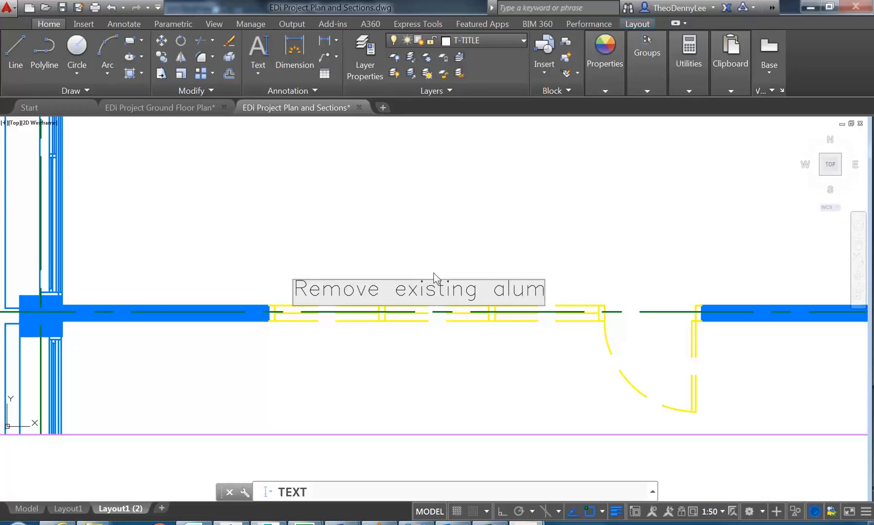
pyautogui.write('inium')
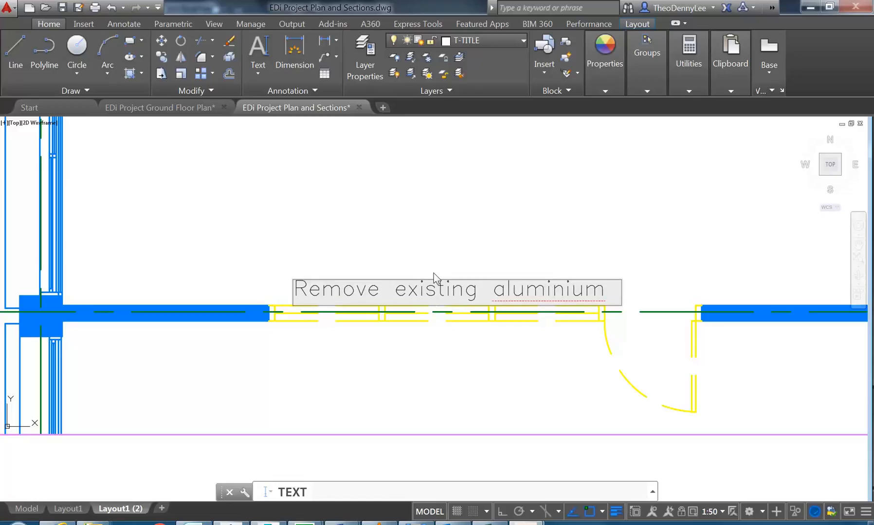
pyautogui.write(' door an')
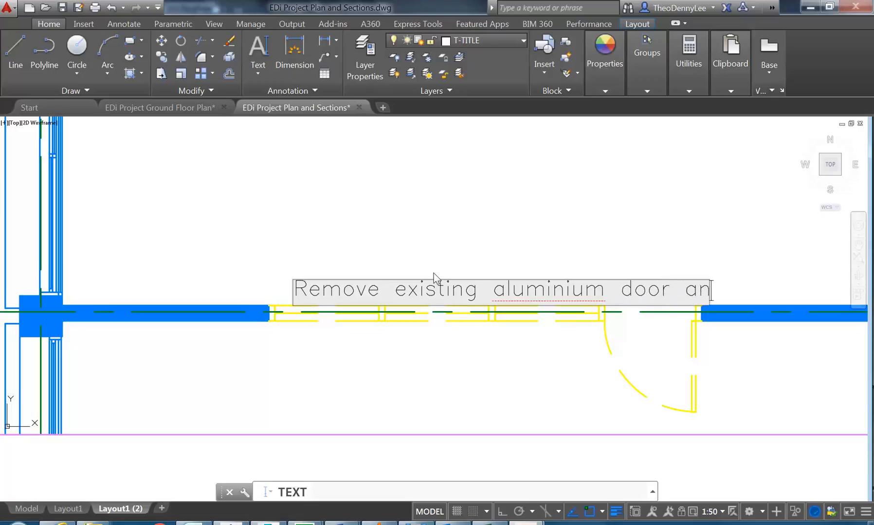
pyautogui.write('d window')
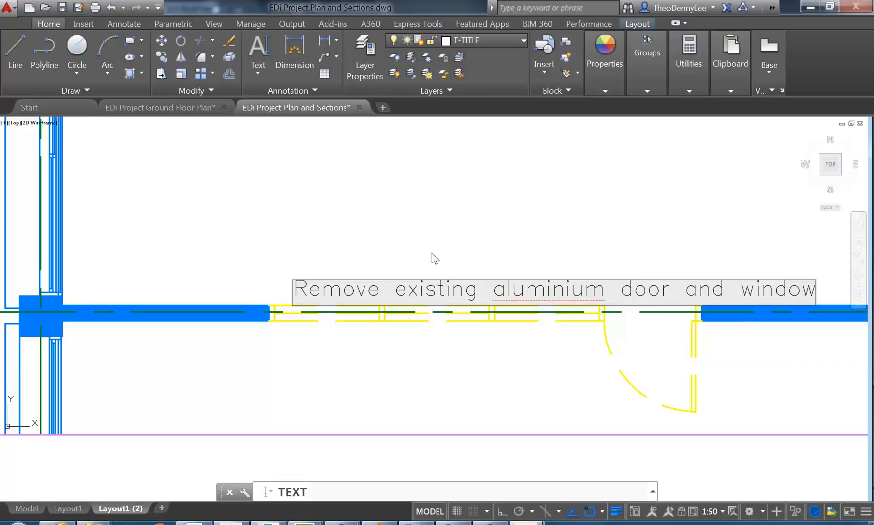
pyautogui.click(432, 253)
pyautogui.scroll(-4, 366, 211)
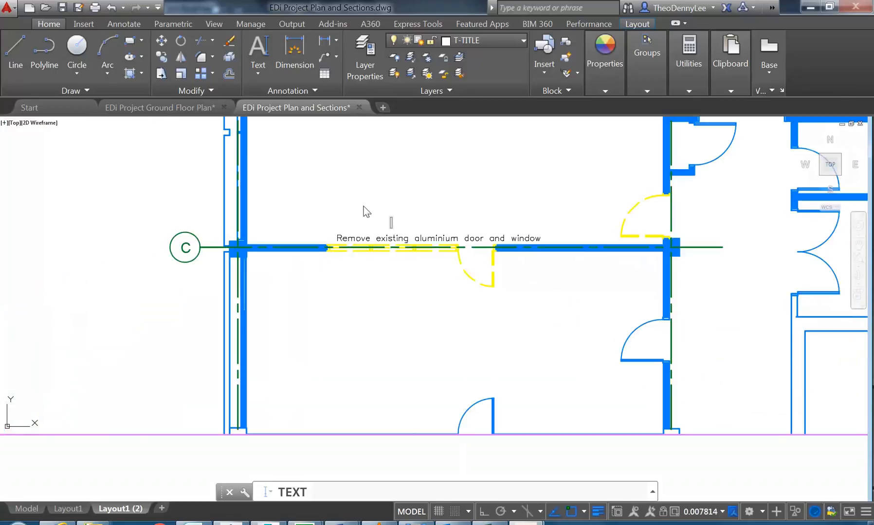
pyautogui.scroll(4, 382, 215)
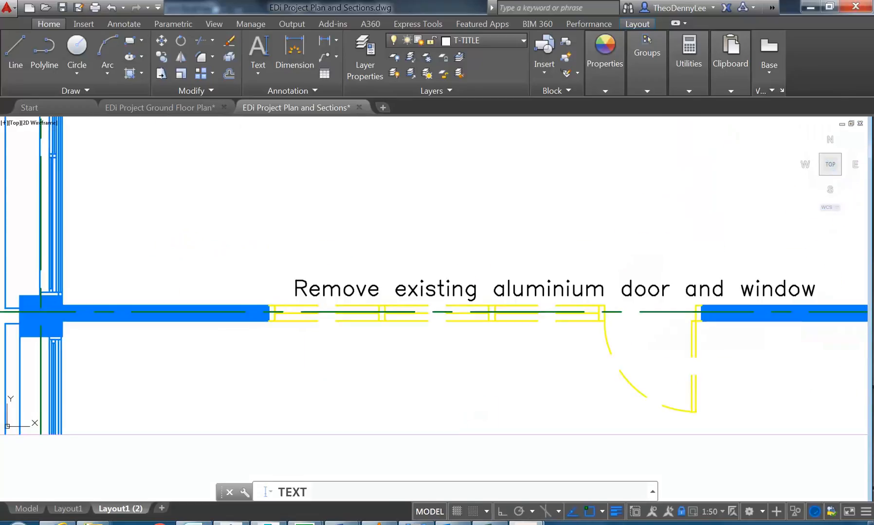
pyautogui.press('Escape')
# - Move the note so it starts in line with the dashed window's left end, just above the wall on gridline C
pyautogui.scroll(-2, 449, 292)
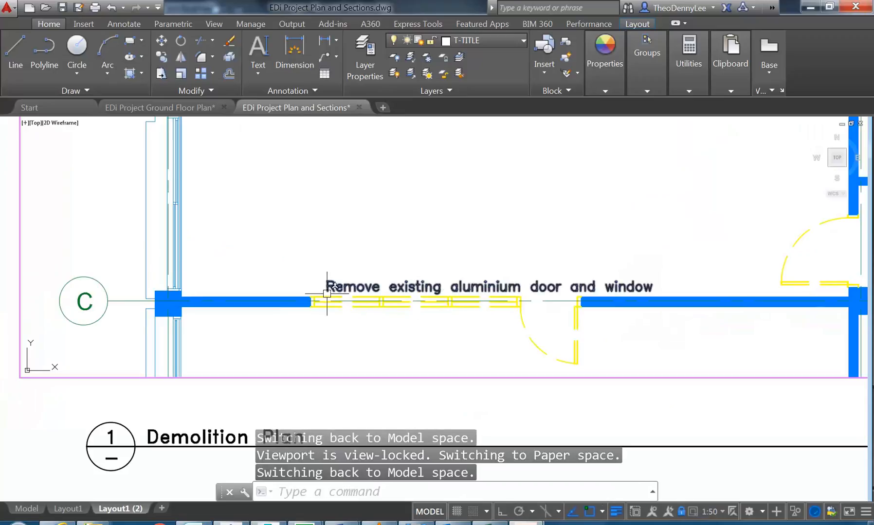
pyautogui.scroll(2, 331, 290)
pyautogui.click(332, 290)
pyautogui.scroll(5, 330, 292)
pyautogui.click(332, 294)
pyautogui.click(264, 271)
pyautogui.scroll(-5, 302, 297)
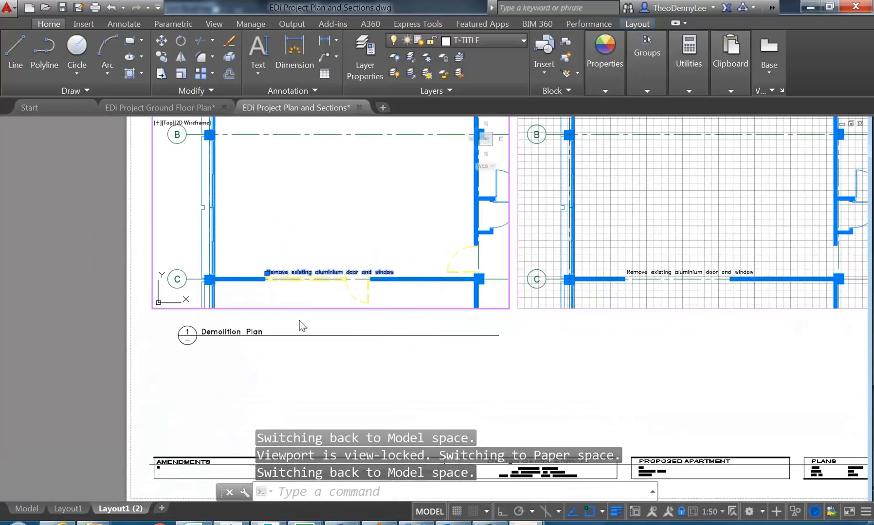
# - Return to paper space and create a rectangular viewport between the gridded plan viewport and the title block
pyautogui.doubleClick(300, 333)
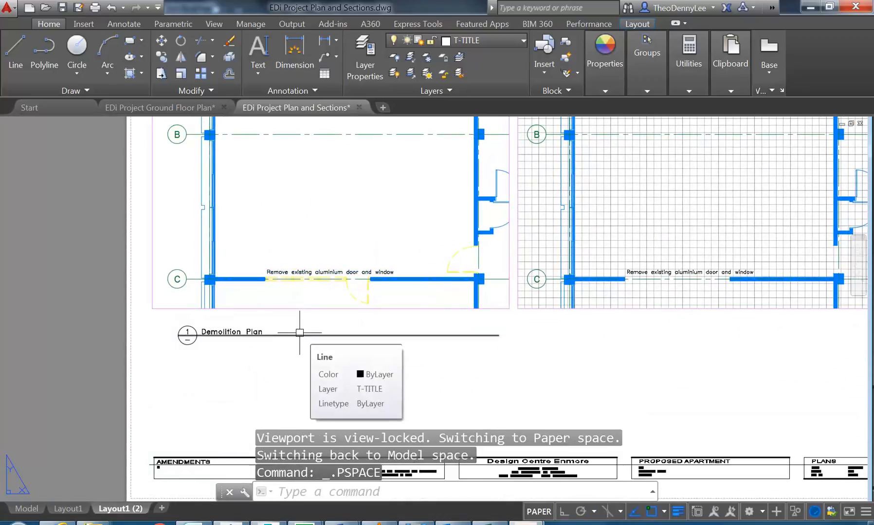
pyautogui.moveTo(300, 333); pyautogui.dragTo(230, 293, button='middle')
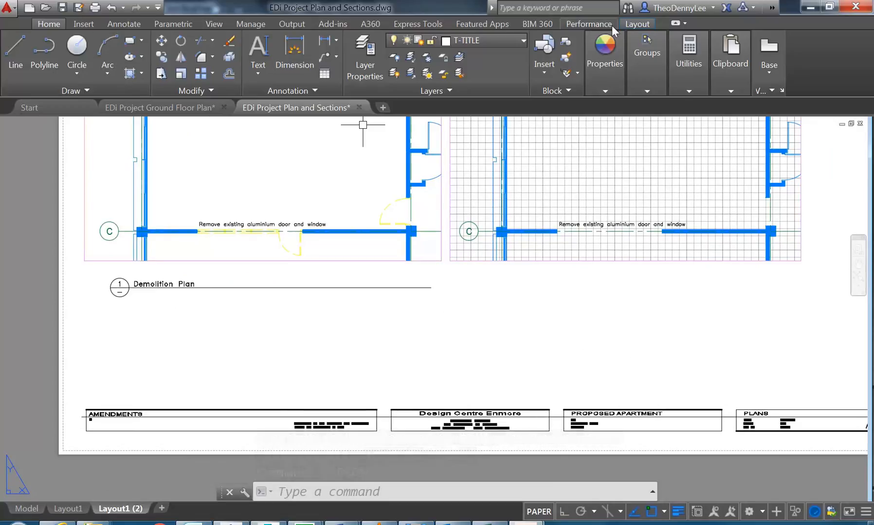
pyautogui.click(637, 25)
pyautogui.click(95, 48)
pyautogui.click(456, 273)
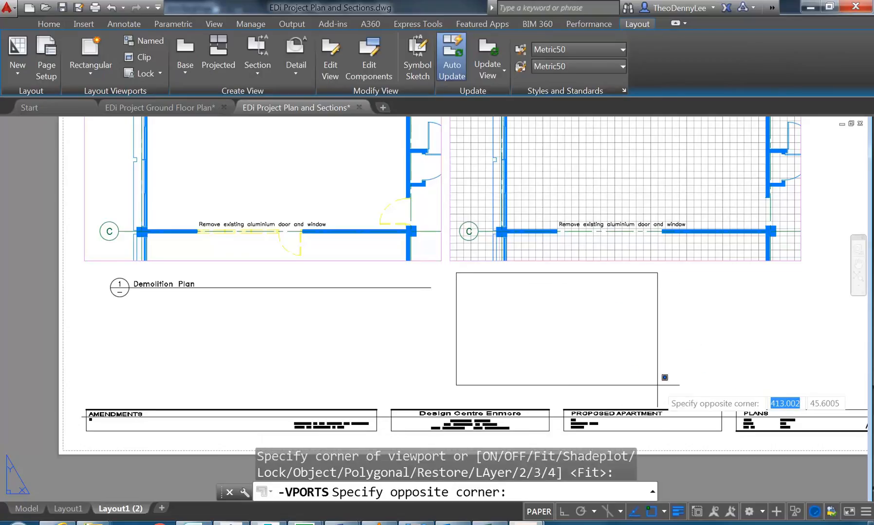
pyautogui.click(633, 385)
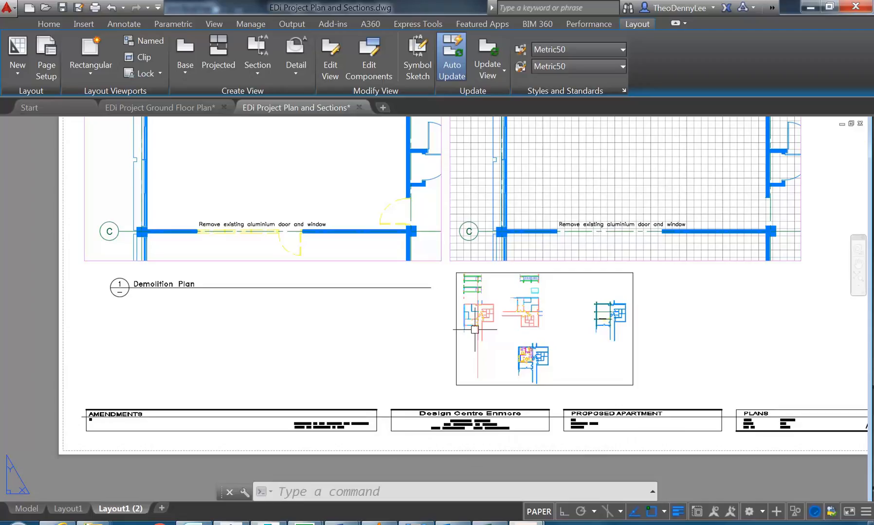
# - Activate the new viewport, set its scale to 1:100 and centre it on the corridor with doors
pyautogui.doubleClick(514, 374)
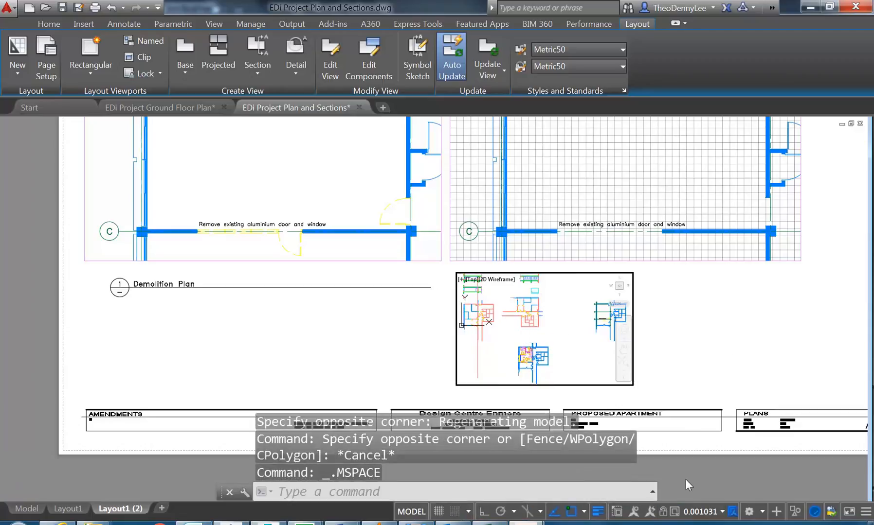
pyautogui.click(721, 511)
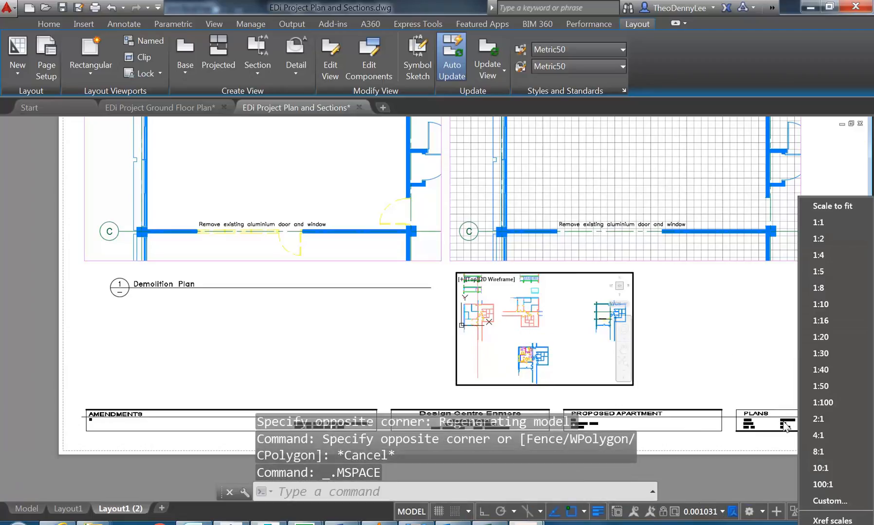
pyautogui.click(823, 402)
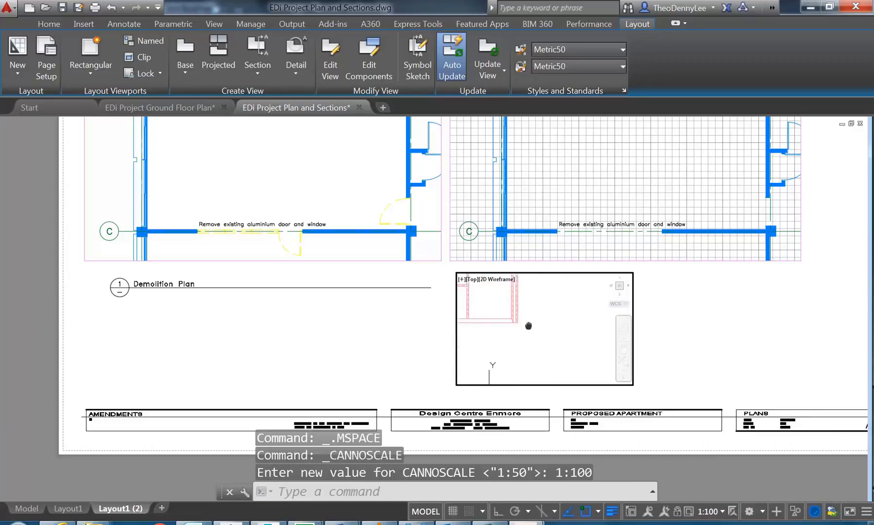
pyautogui.moveTo(518, 329); pyautogui.dragTo(567, 339, button='middle')
pyautogui.moveTo(478, 347); pyautogui.dragTo(517, 334, button='middle')
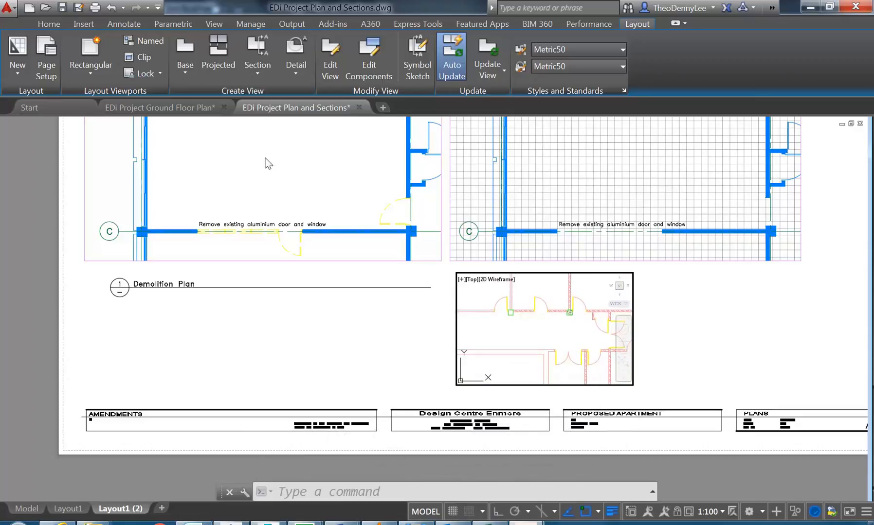
# - Write the single-line text "Corridor" in the corridor of the 1:100 viewport and return to paper space
pyautogui.click(50, 24)
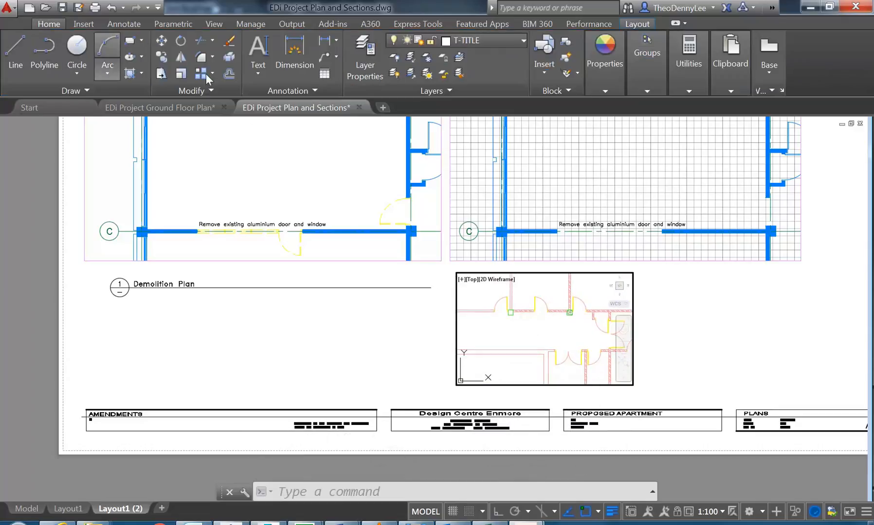
pyautogui.click(261, 68)
pyautogui.click(265, 123)
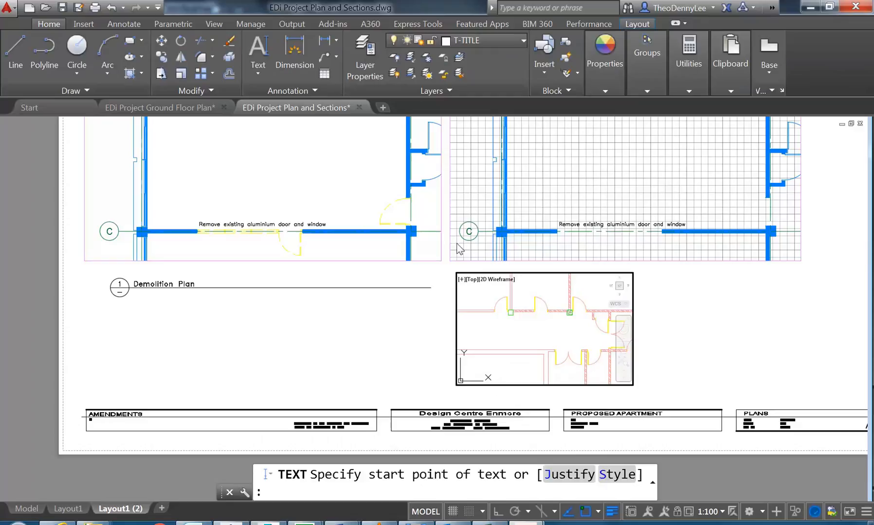
pyautogui.click(472, 331)
pyautogui.press('Return')
pyautogui.write('Corridor')
pyautogui.press('Return')
pyautogui.press('Return')
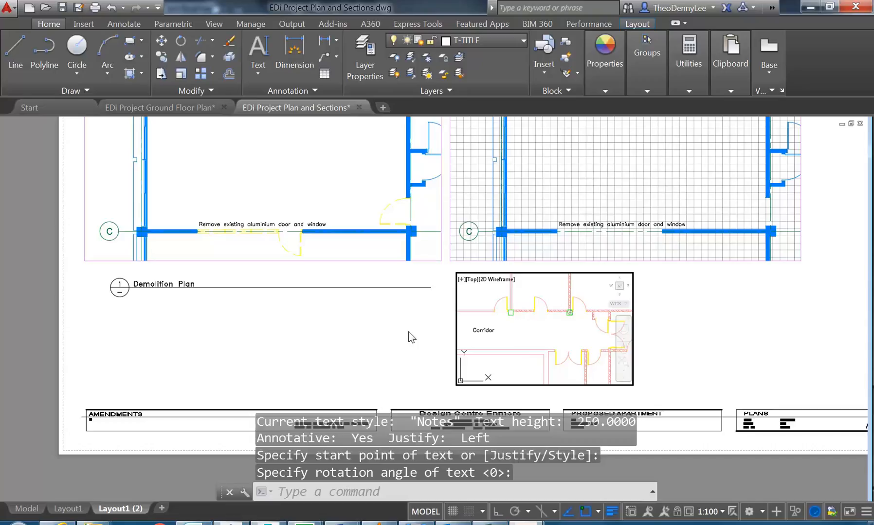
pyautogui.doubleClick(411, 337)
pyautogui.scroll(2, 292, 236)
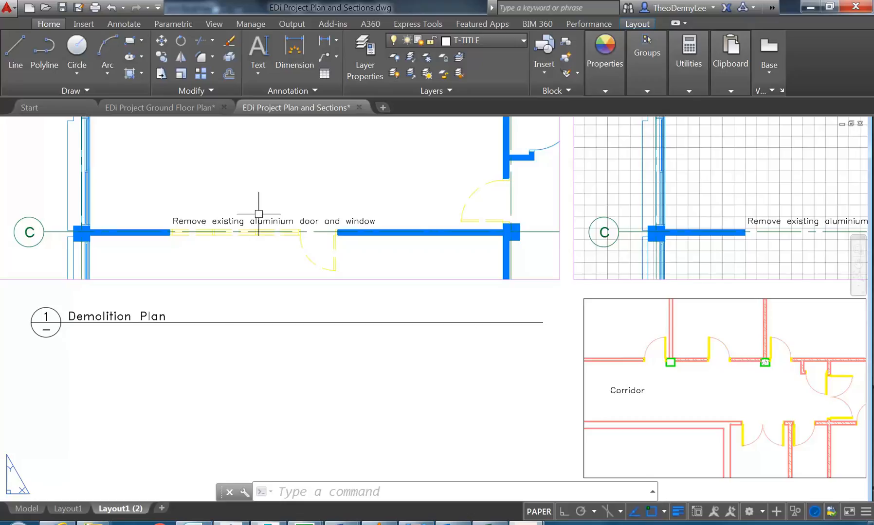
# - In model space, copy the "Corridor" text to just below the dashed window on gridline C of the demolition plan
pyautogui.click(26, 509)
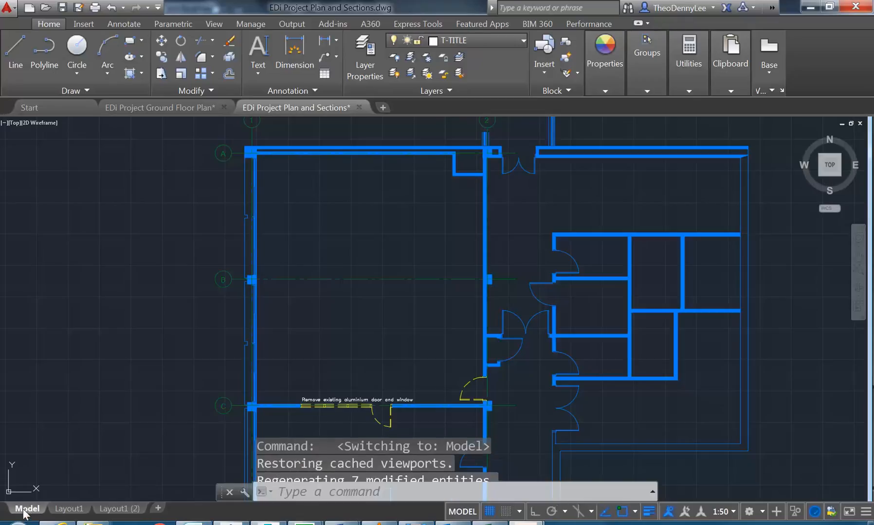
pyautogui.scroll(-3, 273, 312)
pyautogui.moveTo(300, 307); pyautogui.dragTo(257, 220, button='middle')
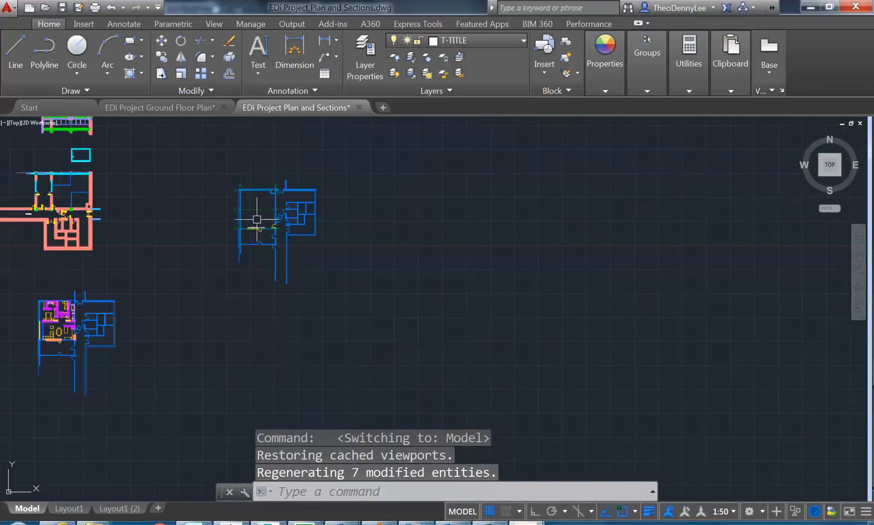
pyautogui.scroll(-2, 258, 221)
pyautogui.moveTo(162, 241); pyautogui.dragTo(301, 274, button='middle')
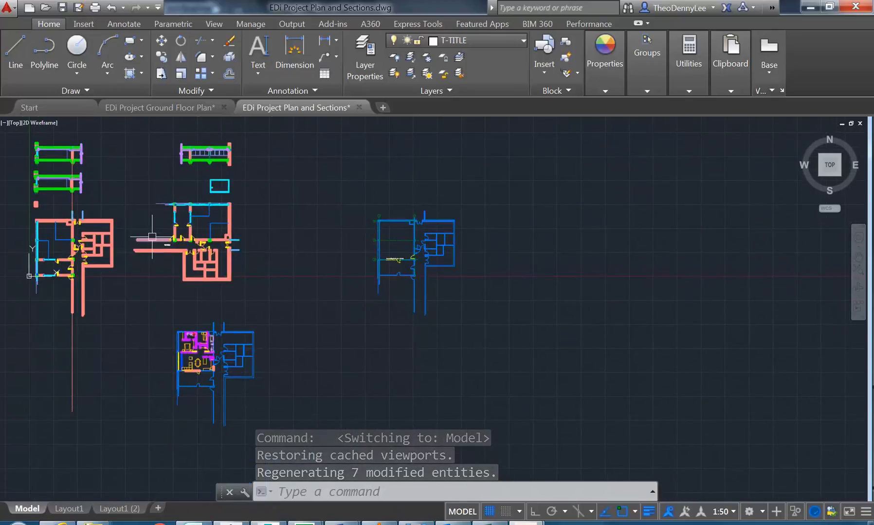
pyautogui.scroll(9, 156, 242)
pyautogui.click(220, 265)
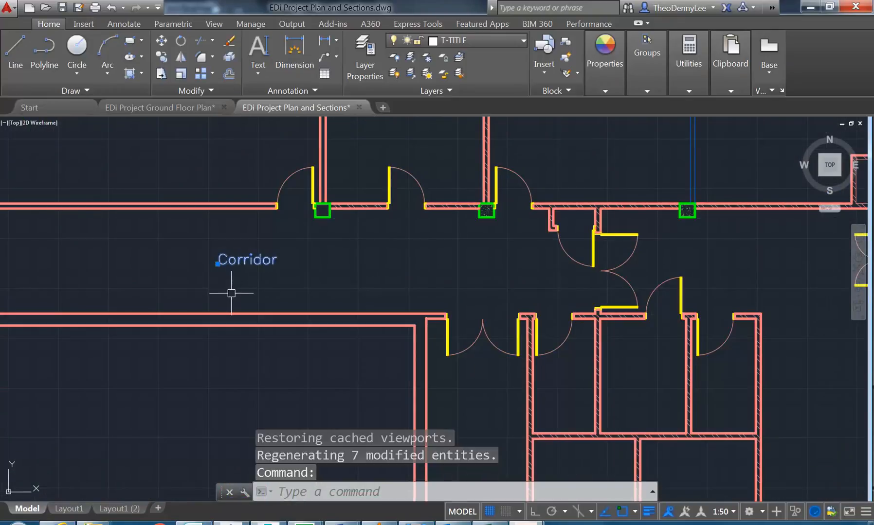
pyautogui.scroll(2, 227, 285)
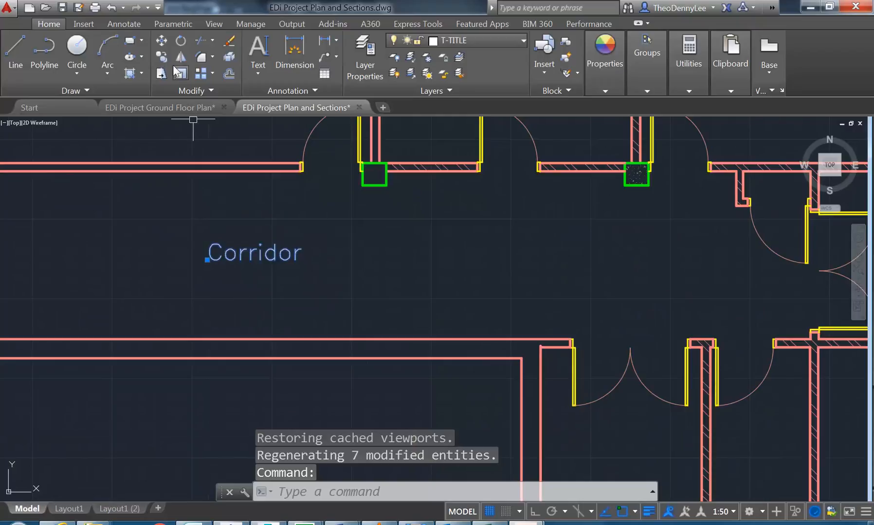
pyautogui.click(161, 55)
pyautogui.click(205, 271)
pyautogui.scroll(-10, 428, 239)
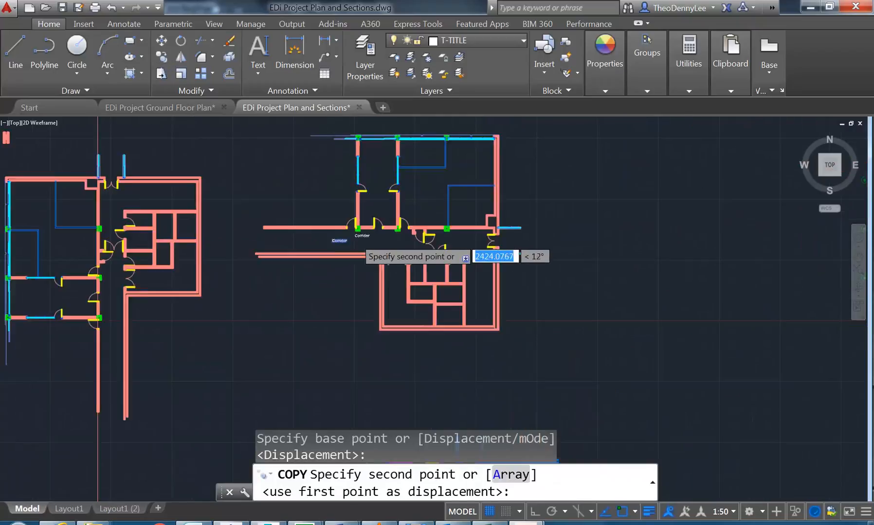
pyautogui.moveTo(526, 244); pyautogui.dragTo(284, 260, button='middle')
pyautogui.scroll(4, 383, 284)
pyautogui.scroll(5, 390, 245)
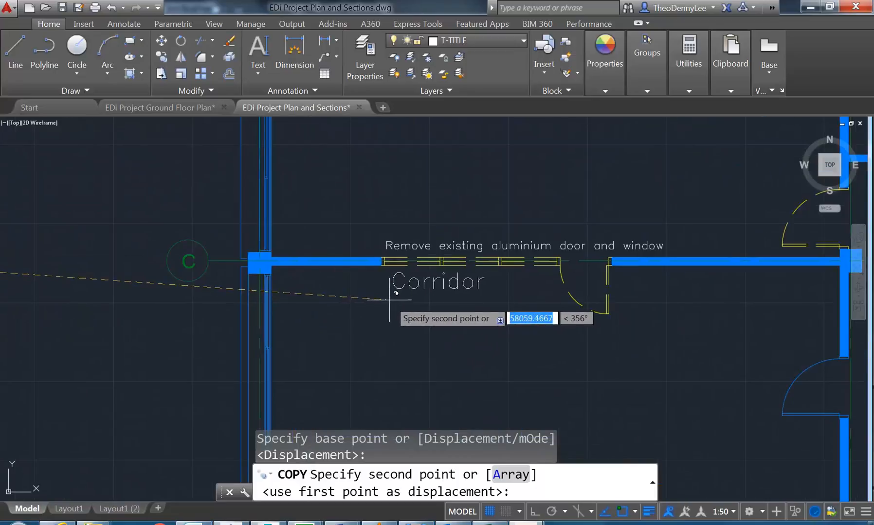
pyautogui.click(391, 293)
pyautogui.rightClick(387, 243)
pyautogui.click(389, 242)
# - Move the copied "Corridor" text directly above the start of the aluminium door and window removal note and deselect it
pyautogui.scroll(2, 411, 234)
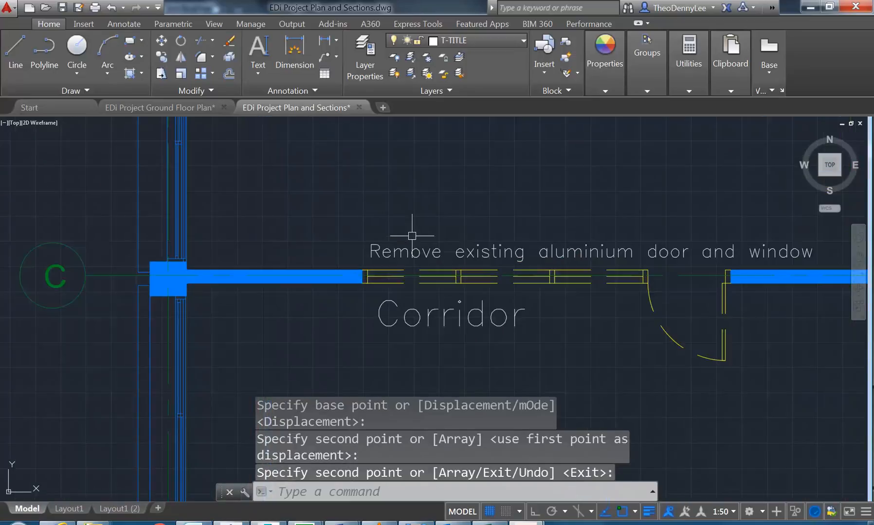
pyautogui.click(376, 323)
pyautogui.click(375, 325)
pyautogui.click(359, 232)
pyautogui.scroll(2, 405, 225)
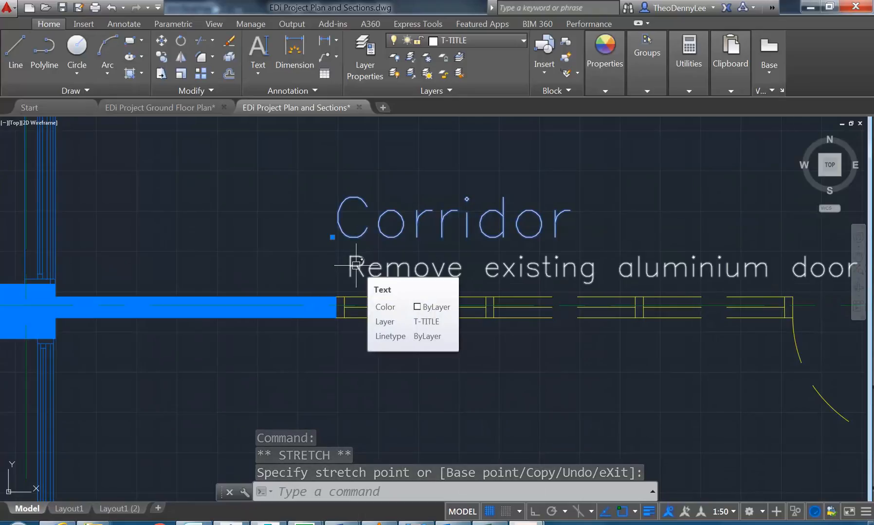
pyautogui.press('Escape')
pyautogui.press('Escape')
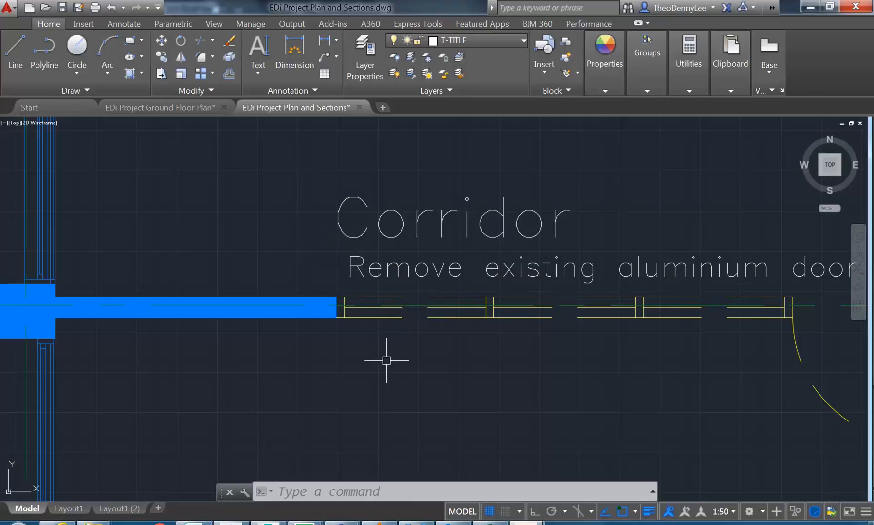
# - Compare how the "Corridor" text and the removal note are displayed in model space and on the layouts
pyautogui.click(69, 509)
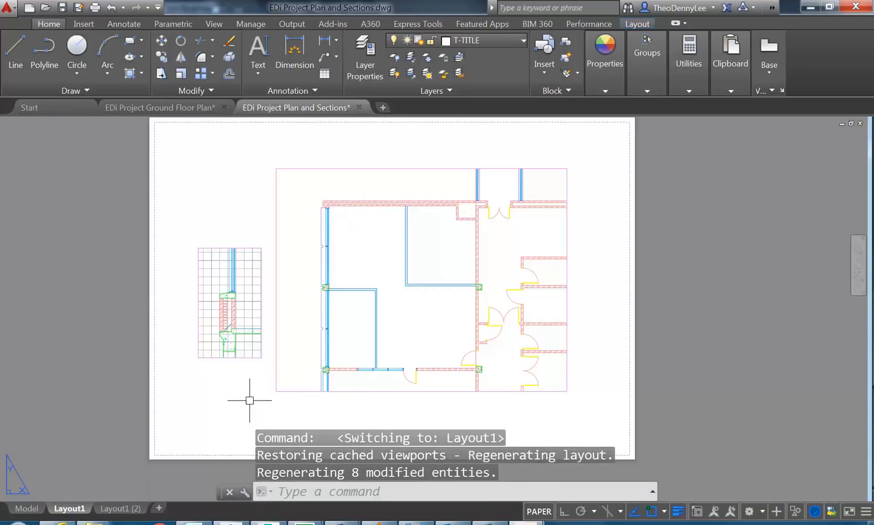
pyautogui.click(120, 509)
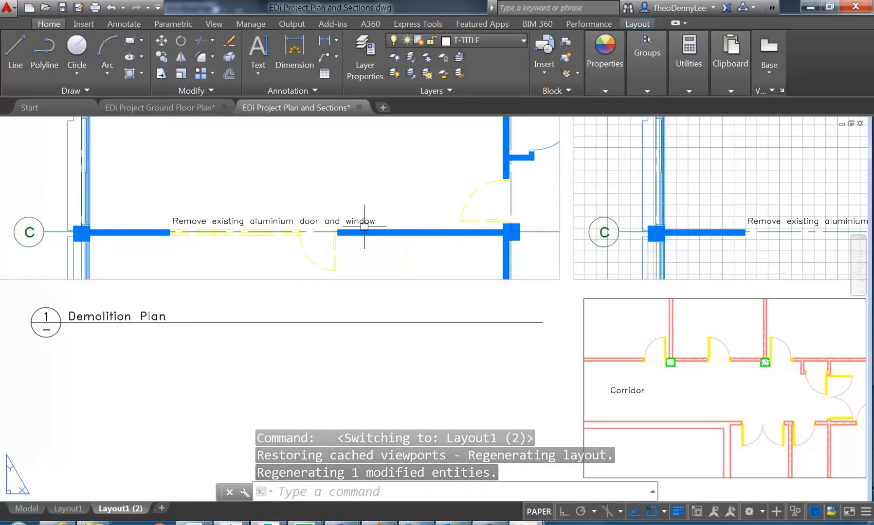
pyautogui.click(26, 509)
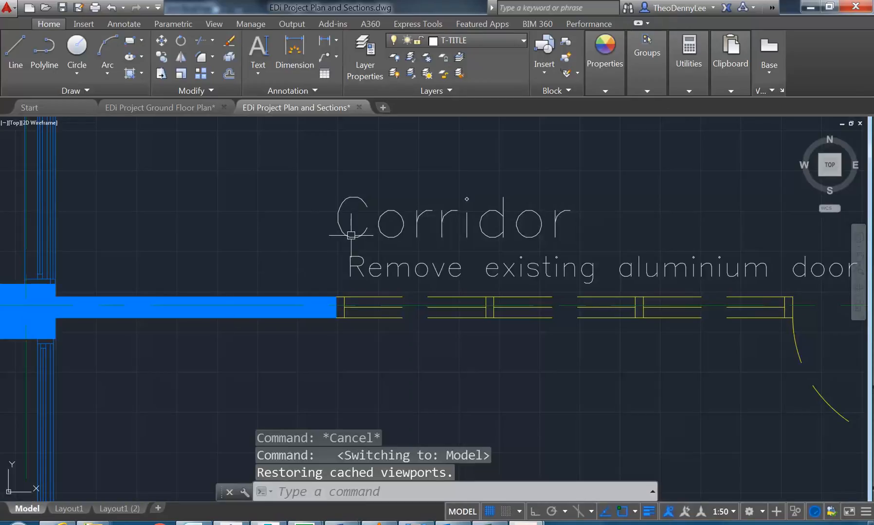
pyautogui.click(120, 508)
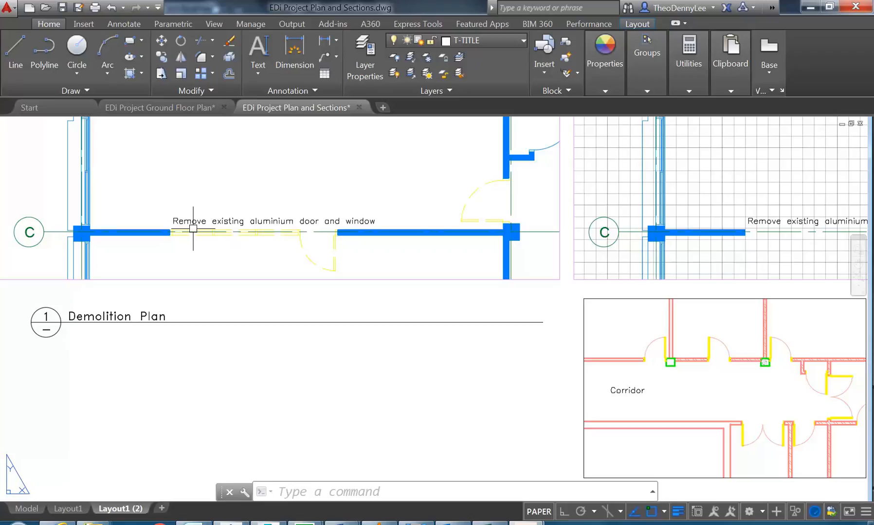
pyautogui.click(27, 509)
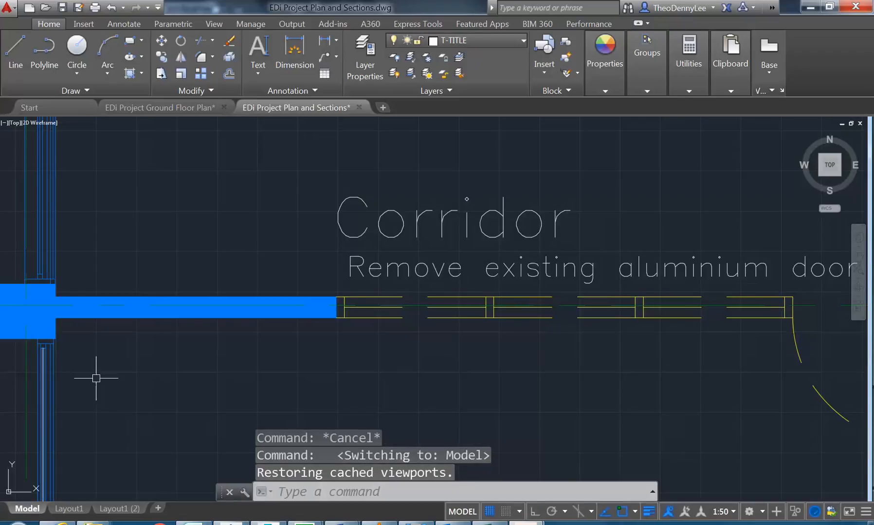
pyautogui.scroll(-5, 293, 234)
pyautogui.moveTo(292, 237); pyautogui.dragTo(286, 233, button='middle')
pyautogui.scroll(4, 286, 234)
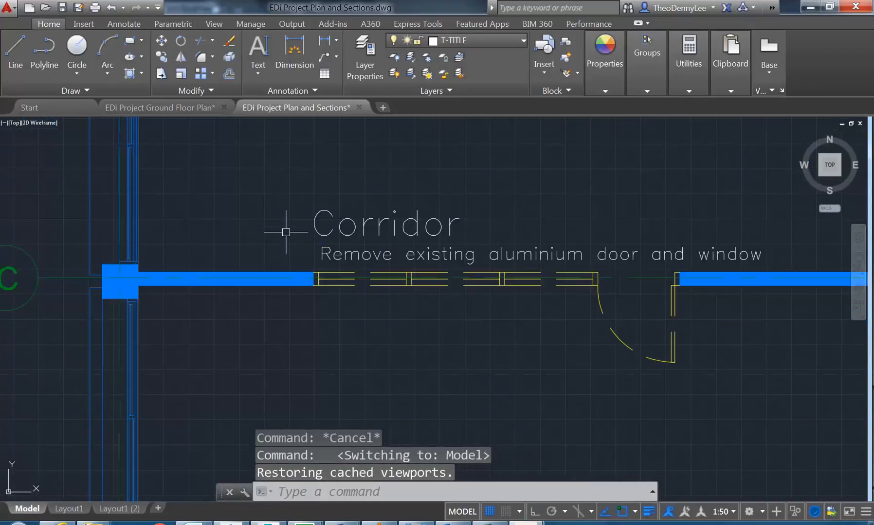
pyautogui.scroll(2, 344, 234)
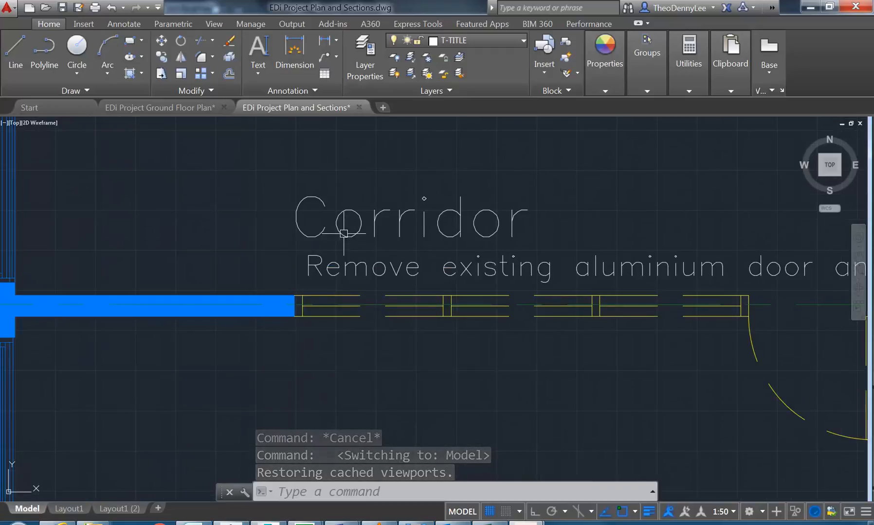
# - Set the annotation scale to 1:20 and write the single-line text "Detail note" just below the dashed window
pyautogui.click(729, 512)
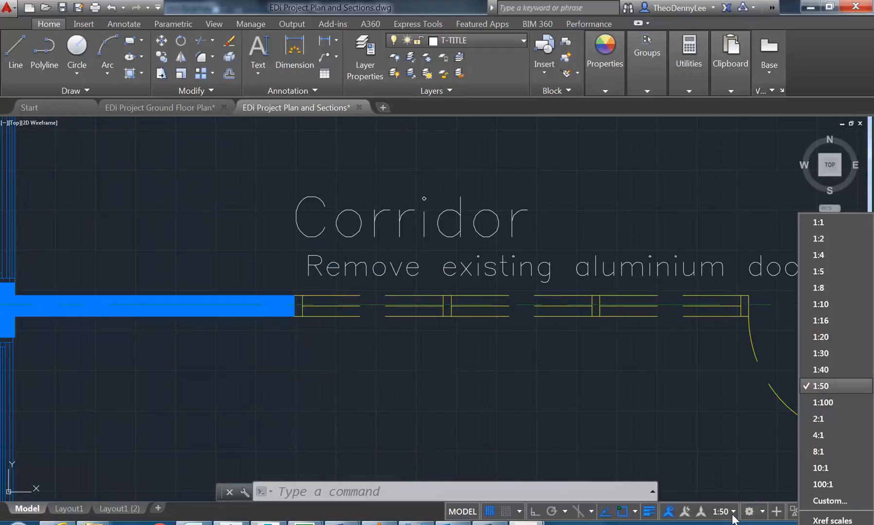
pyautogui.click(821, 336)
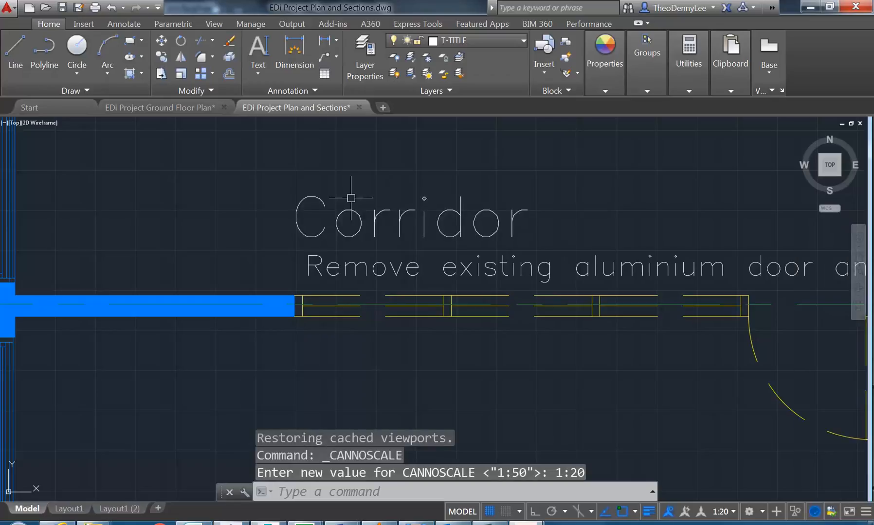
pyautogui.click(256, 72)
pyautogui.click(271, 123)
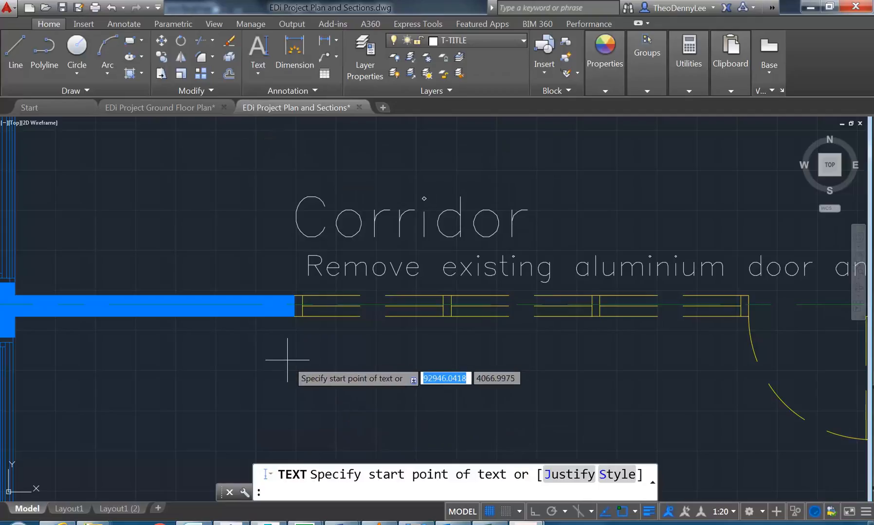
pyautogui.scroll(2, 294, 355)
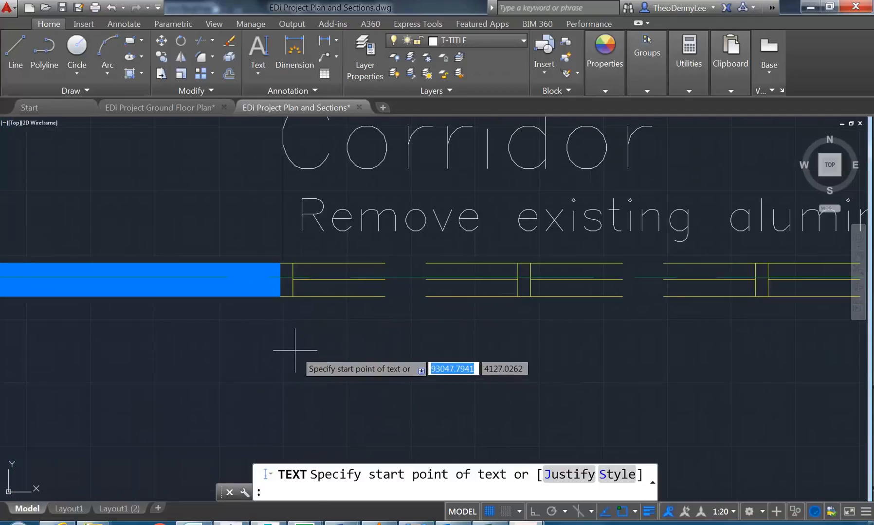
pyautogui.click(294, 351)
pyautogui.press('Return')
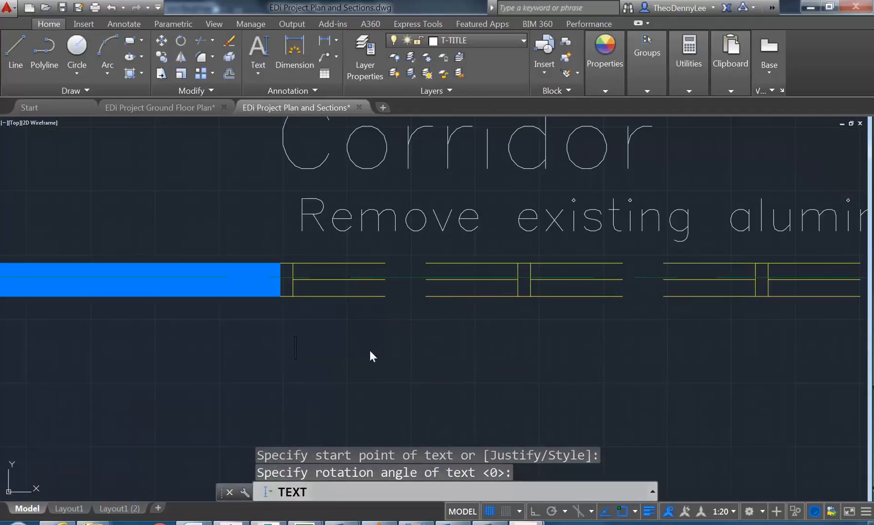
pyautogui.write('Detail m')
pyautogui.press('BackSpace')
pyautogui.write('note')
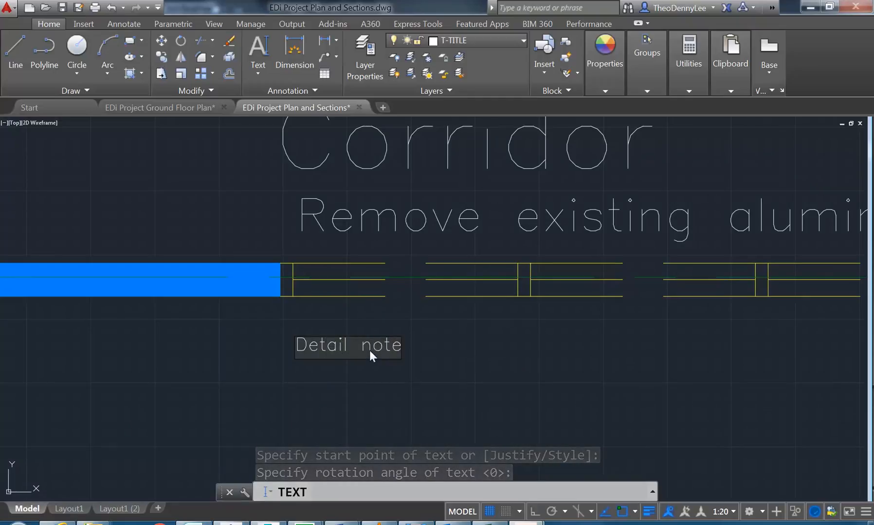
pyautogui.press('Return')
pyautogui.press('Return')
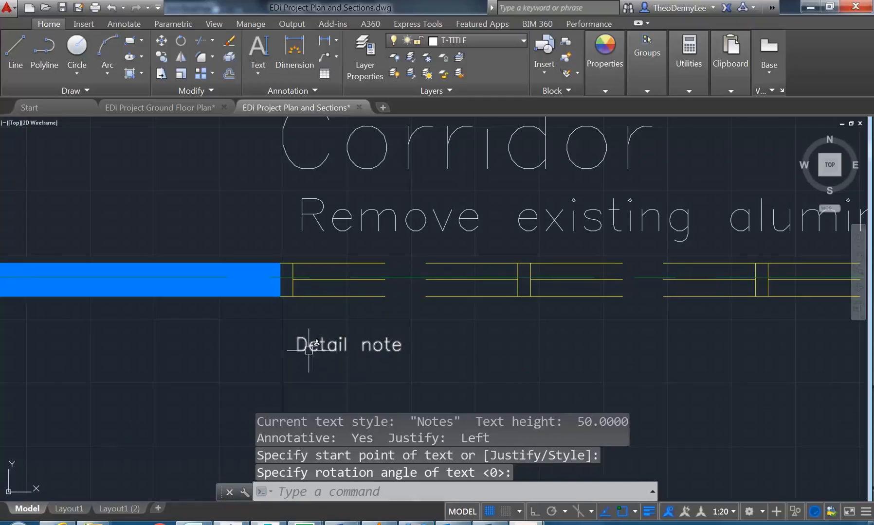
# - Move the "Detail note" text between the dashed window and the removal note above it, then clear the selection
pyautogui.scroll(-2, 221, 240)
pyautogui.moveTo(221, 242); pyautogui.dragTo(228, 262, button='middle')
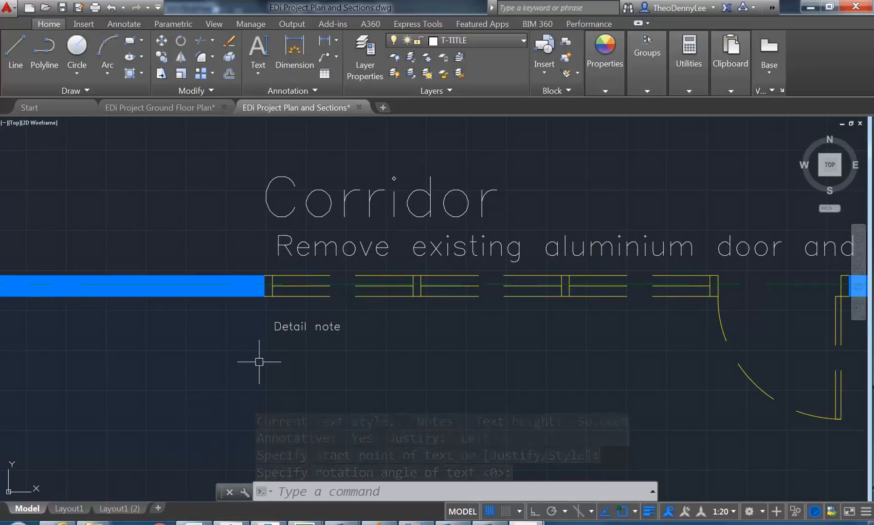
pyautogui.scroll(2, 274, 327)
pyautogui.click(274, 327)
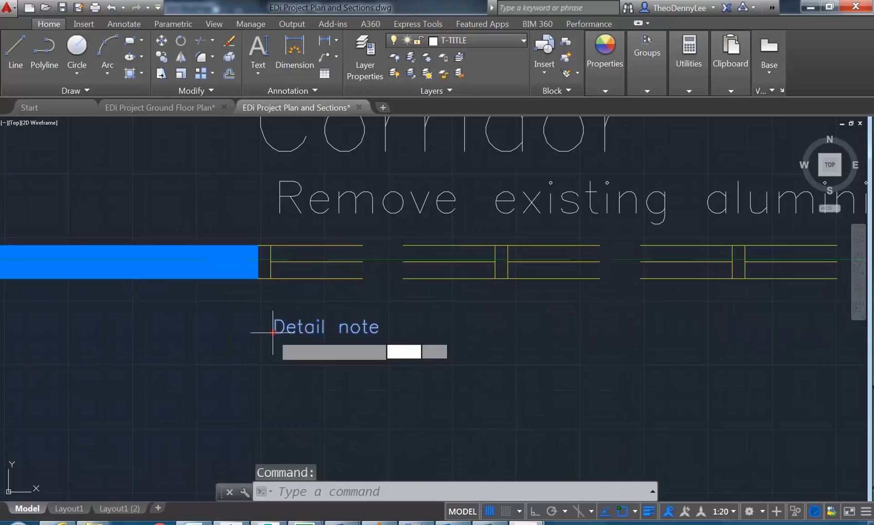
pyautogui.click(272, 332)
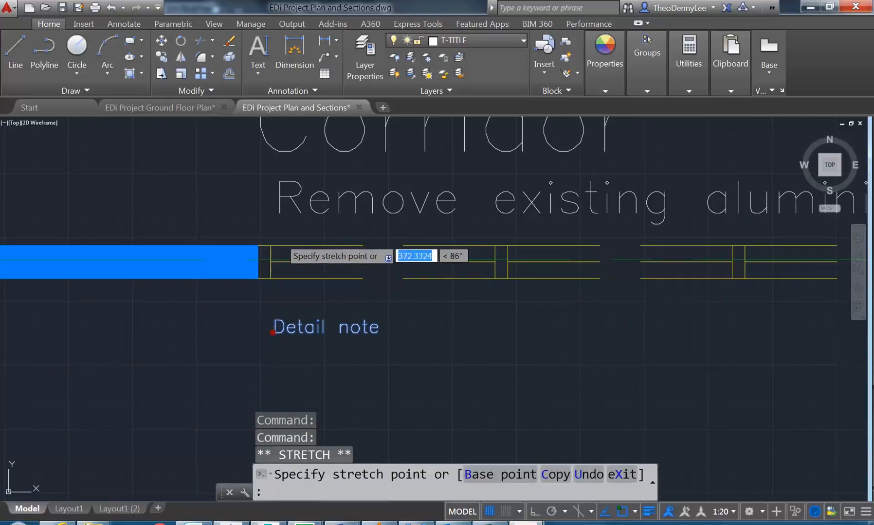
pyautogui.click(281, 238)
pyautogui.press('Escape')
pyautogui.press('Escape')
pyautogui.moveTo(217, 220); pyautogui.dragTo(214, 259, button='middle')
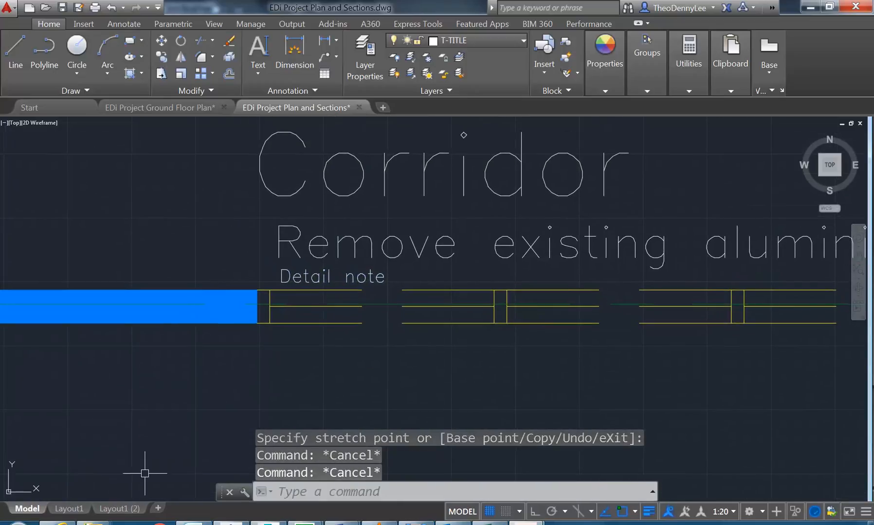
# - Switch to Layout1 (2) and examine which notes are displayed in the Demolition Plan viewports
pyautogui.click(122, 508)
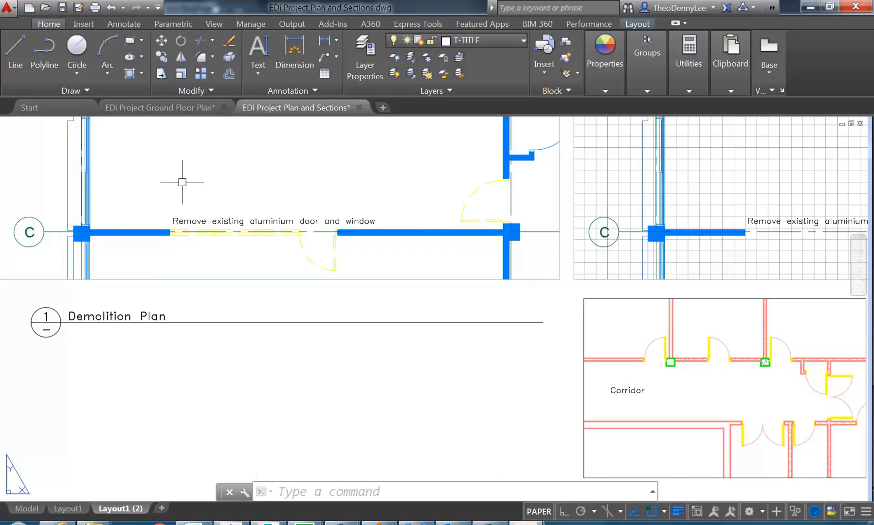
pyautogui.moveTo(182, 177); pyautogui.dragTo(189, 338, button='middle')
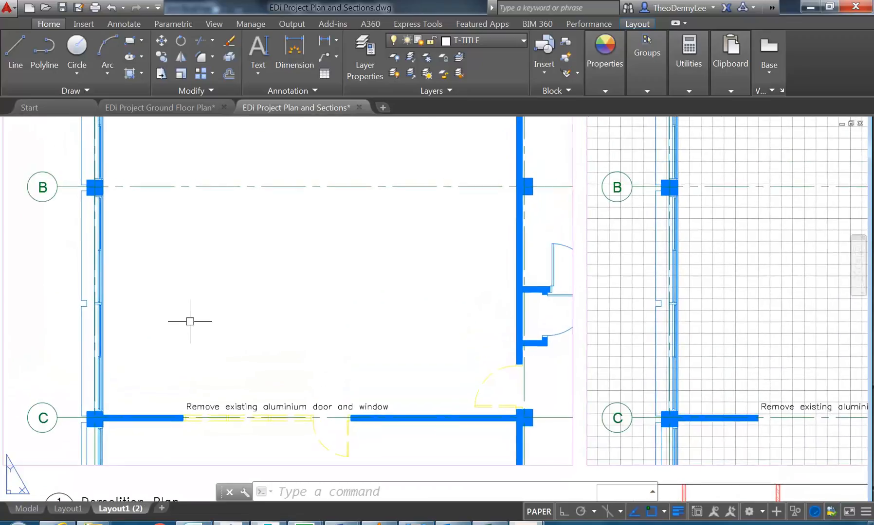
pyautogui.scroll(-2, 190, 321)
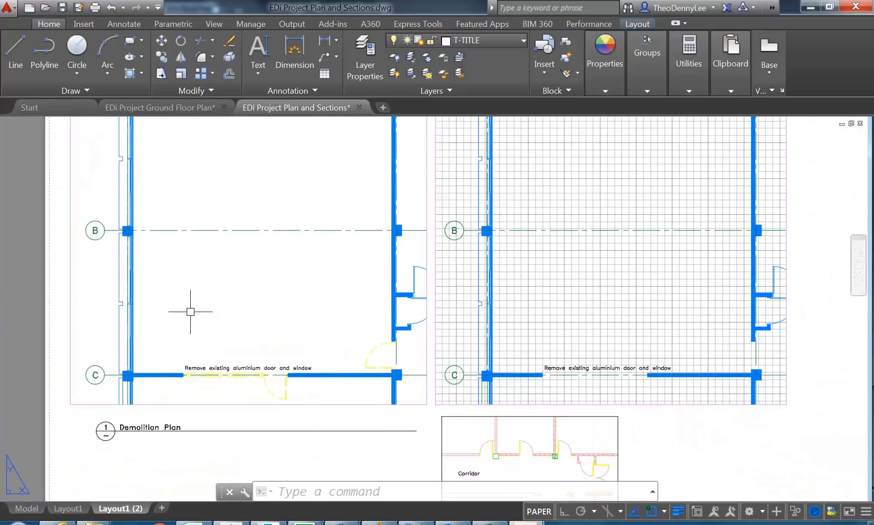
# - Try erasing the Corridor viewport below the two plans, and undo the erasure
pyautogui.middleClick(189, 312)
pyautogui.middleClick(190, 311)
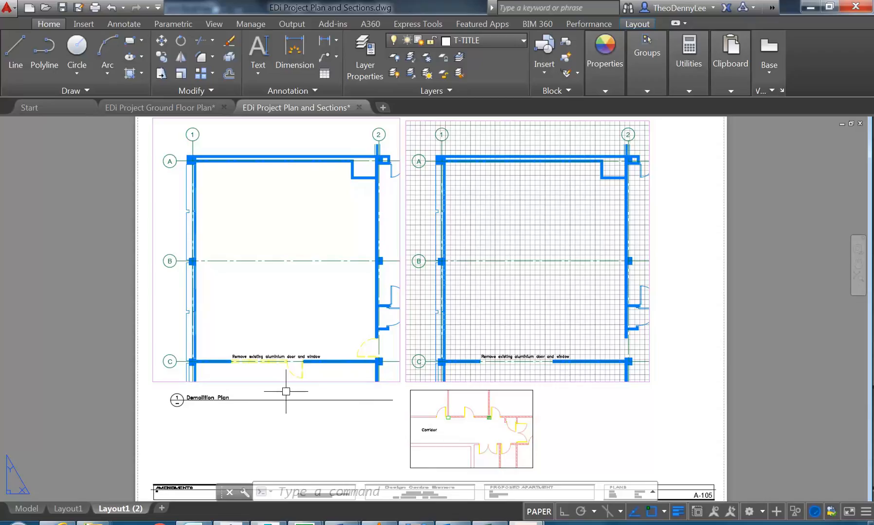
pyautogui.click(410, 413)
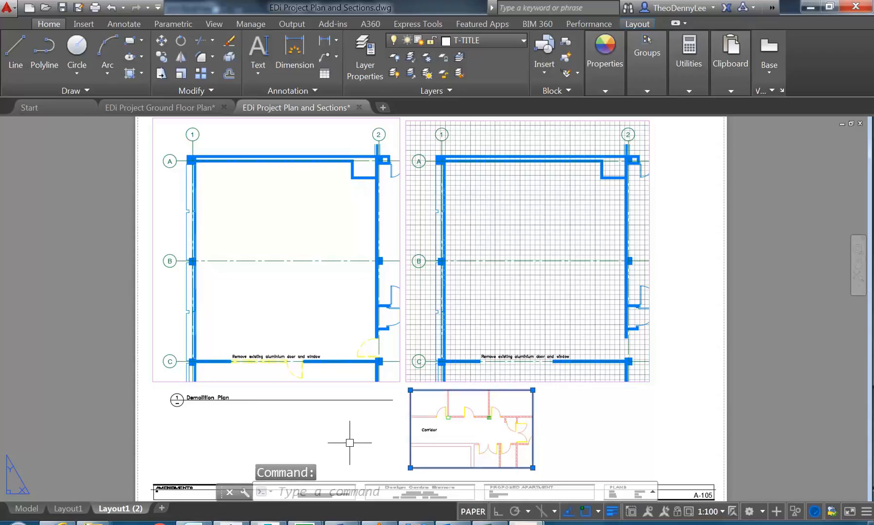
pyautogui.press('Delete')
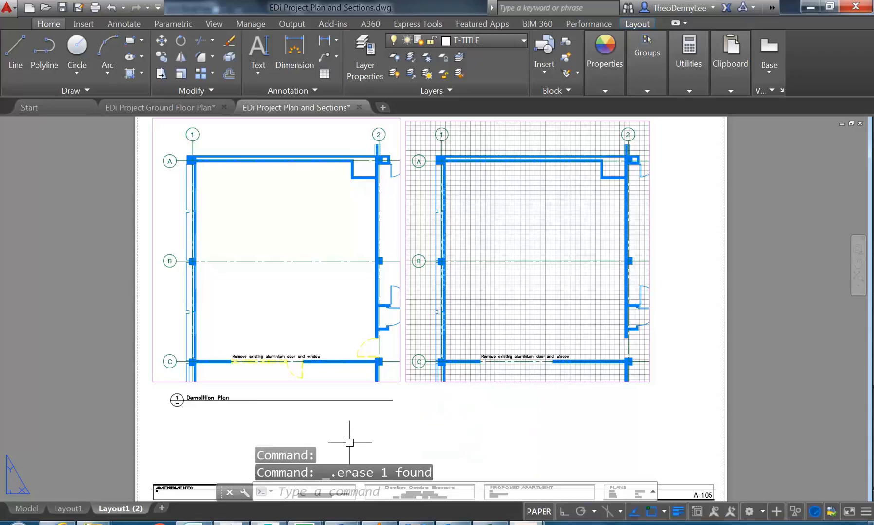
pyautogui.click(111, 7)
# - Activate the Demolition Plan viewport's model space and create a new text style named Notes-50 based on Notes
pyautogui.scroll(3, 219, 362)
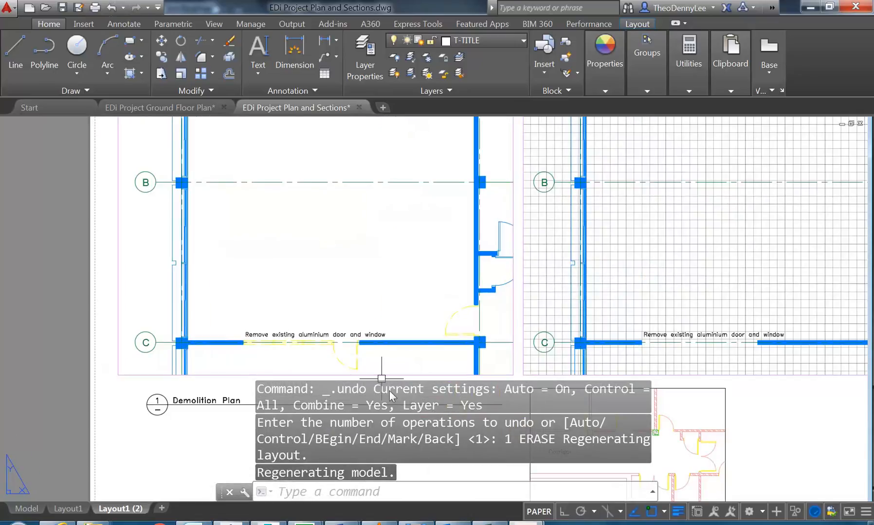
pyautogui.scroll(2, 263, 356)
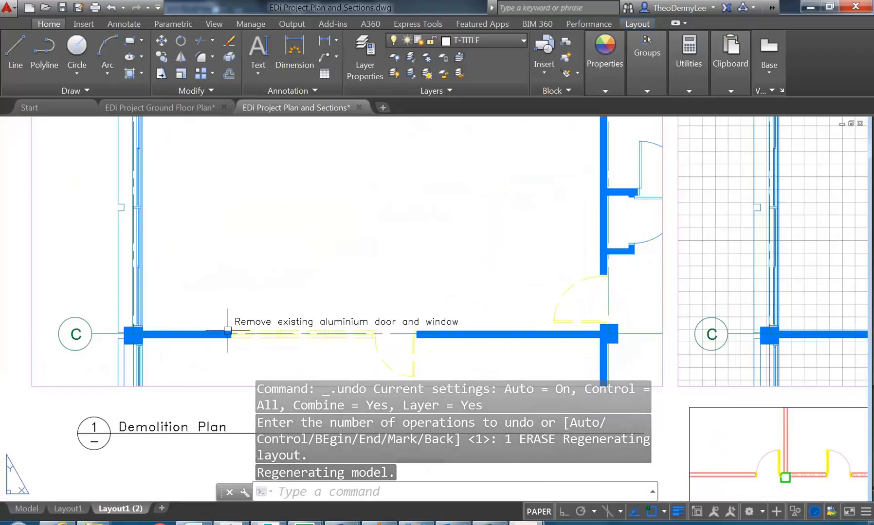
pyautogui.scroll(-2, 227, 331)
pyautogui.moveTo(244, 273); pyautogui.dragTo(243, 302, button='middle')
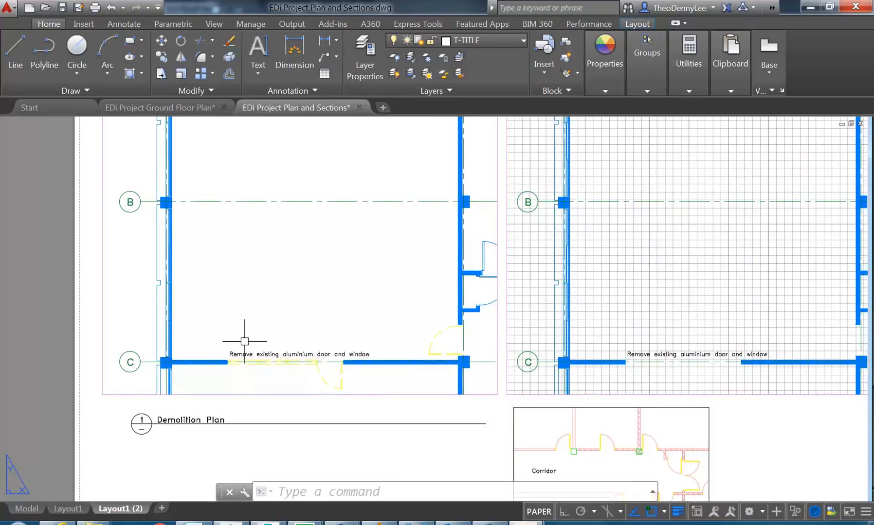
pyautogui.doubleClick(231, 307)
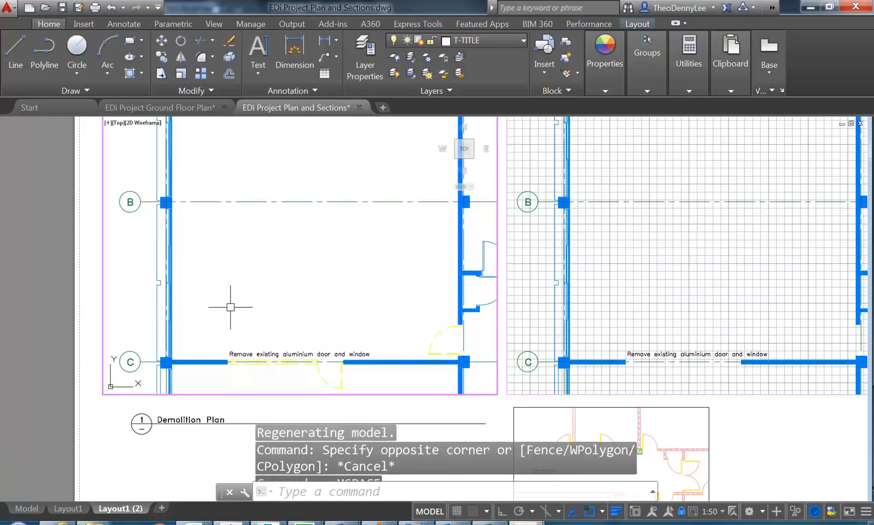
pyautogui.click(254, 68)
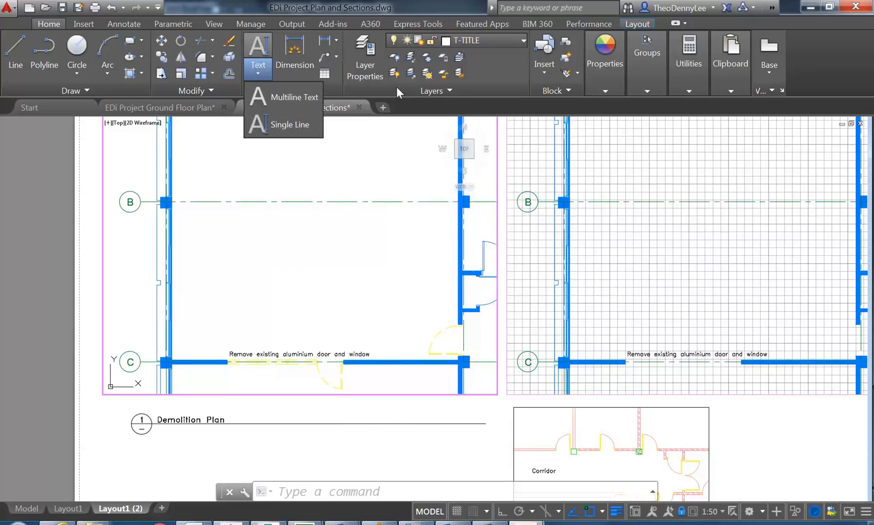
pyautogui.click(272, 93)
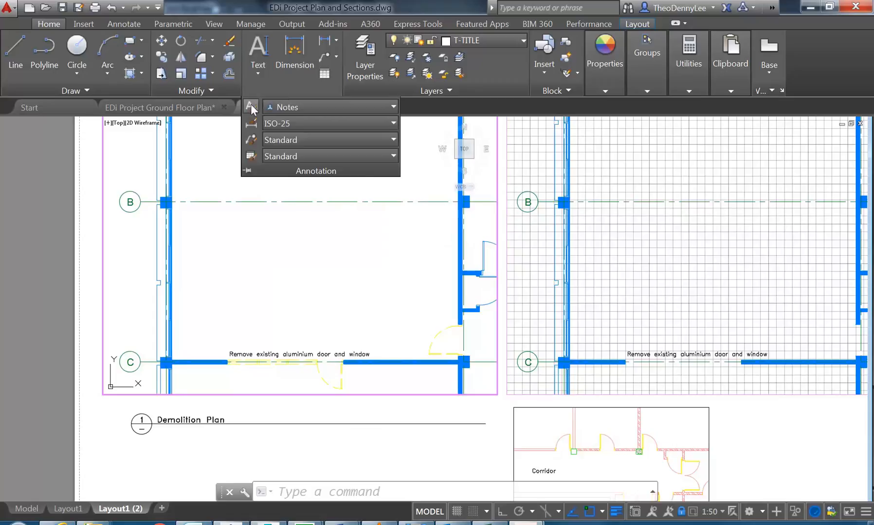
pyautogui.click(251, 105)
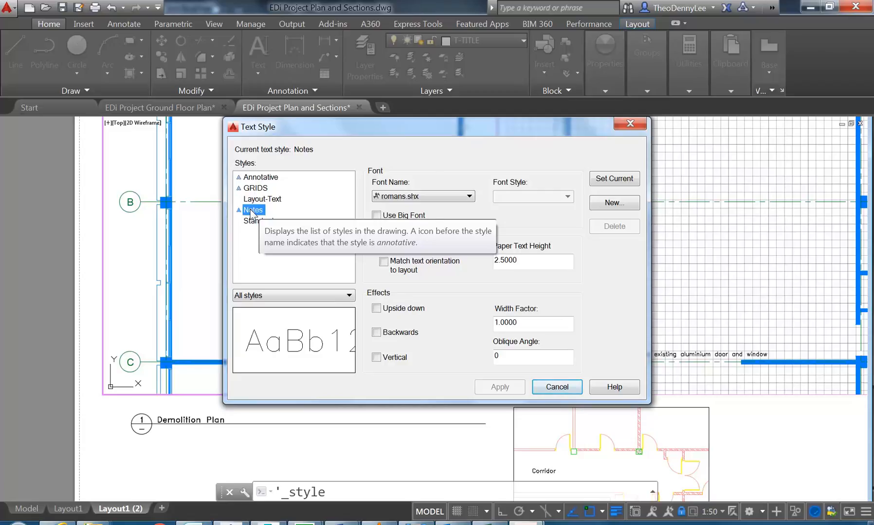
pyautogui.click(611, 203)
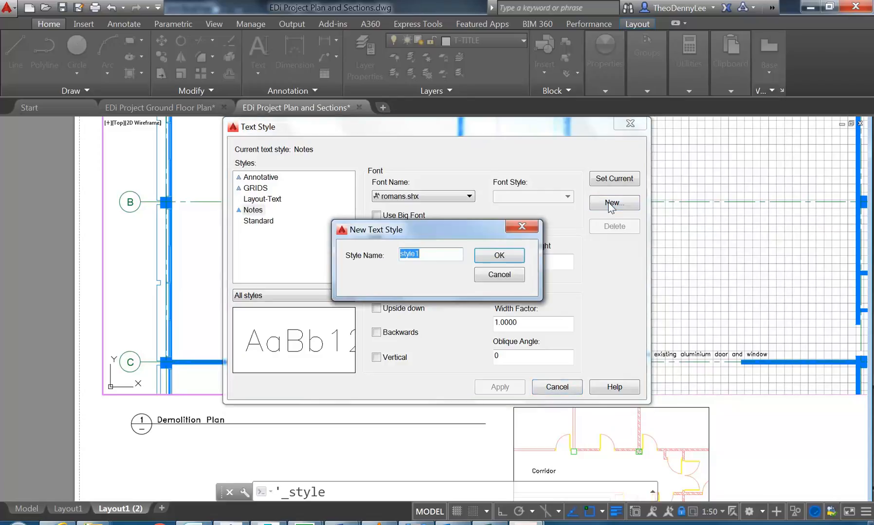
pyautogui.write('Notes-50')
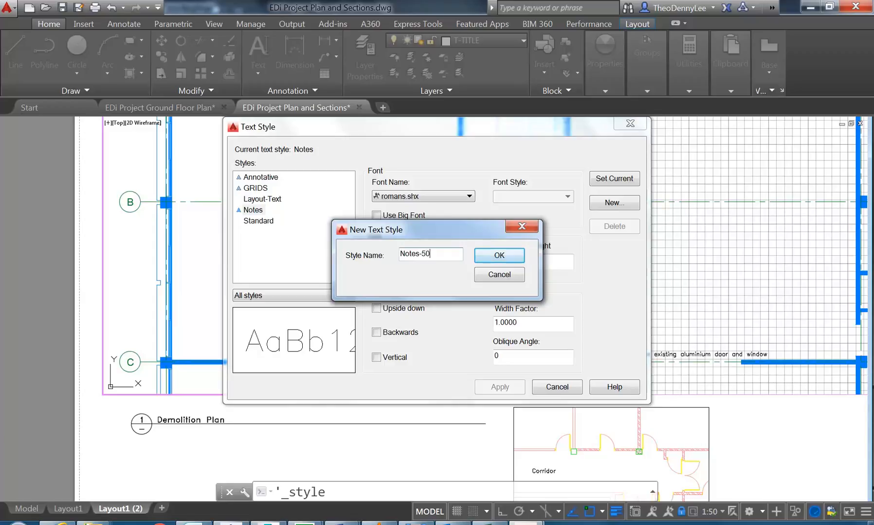
pyautogui.click(501, 257)
# - Make the Notes-50 text style non-annotative with a text height of 125, and apply the changes
pyautogui.click(259, 220)
pyautogui.click(375, 247)
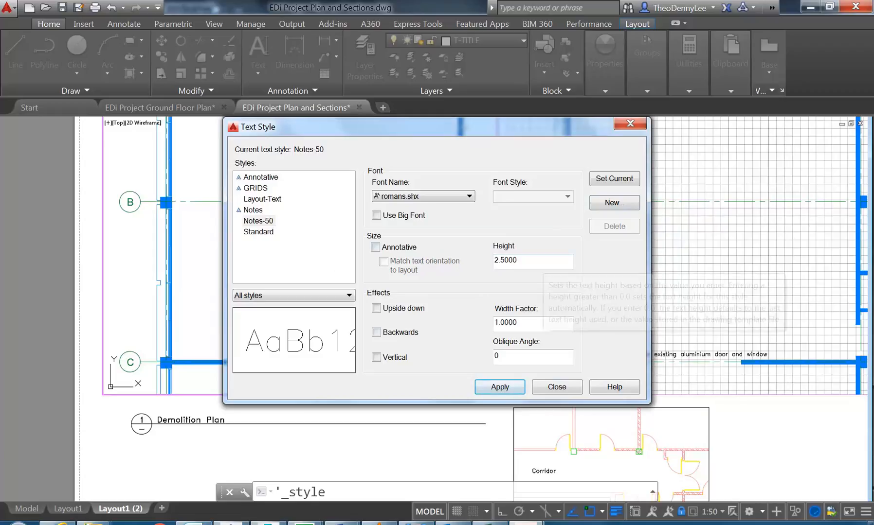
pyautogui.click(517, 261)
pyautogui.moveTo(516, 260); pyautogui.dragTo(480, 250)
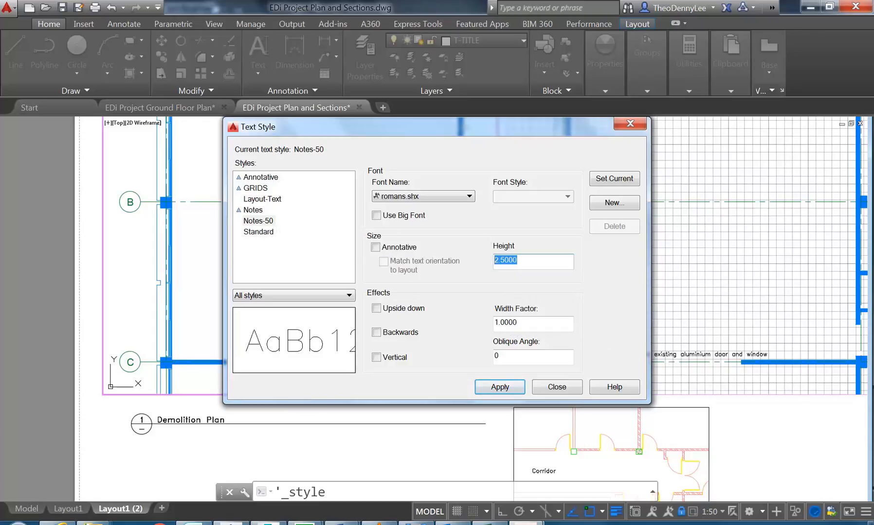
pyautogui.write('125')
pyautogui.press('Tab')
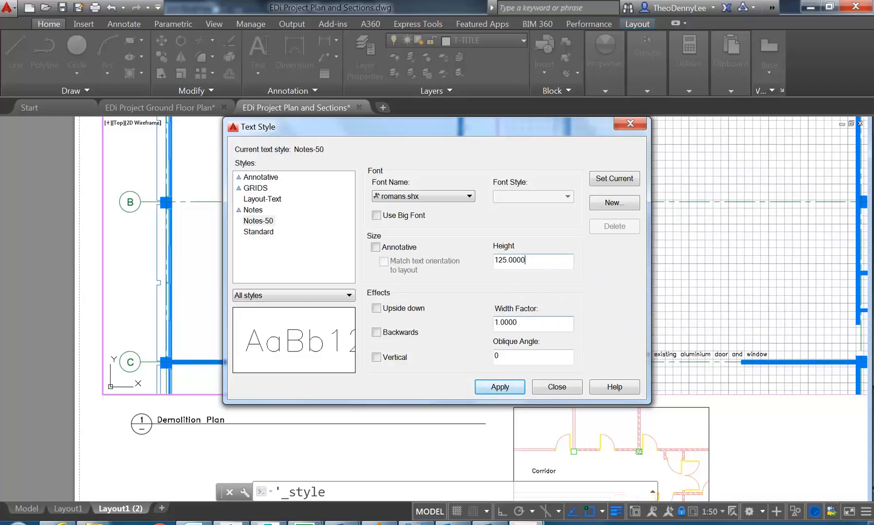
pyautogui.click(502, 387)
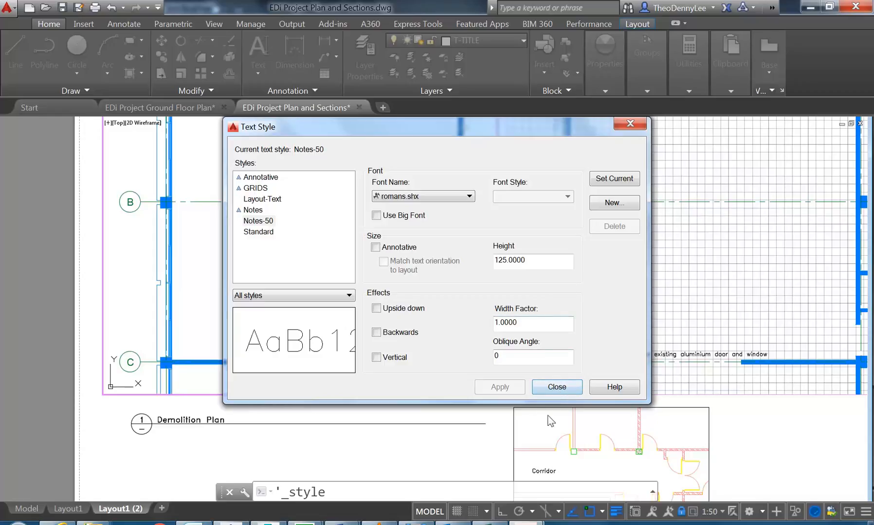
pyautogui.click(560, 389)
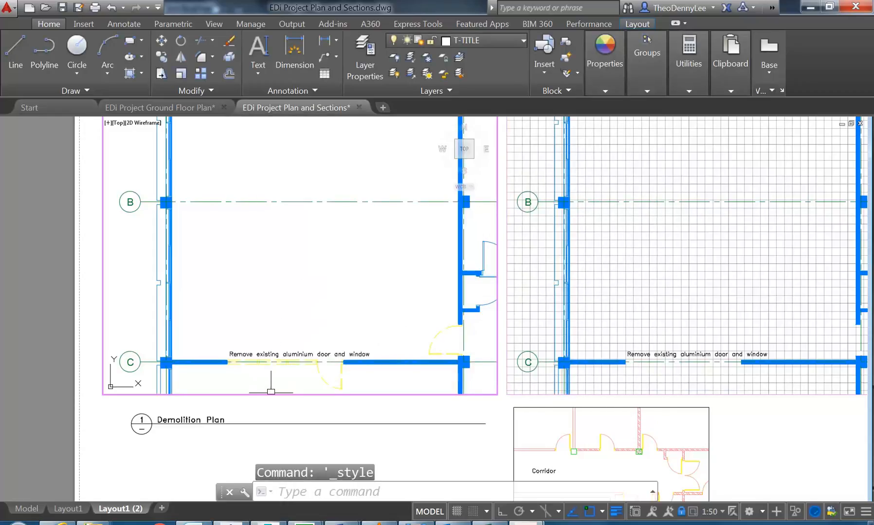
# - Write the single-line text "This is old style text" just above the removal note in the Demolition Plan viewport
pyautogui.click(256, 73)
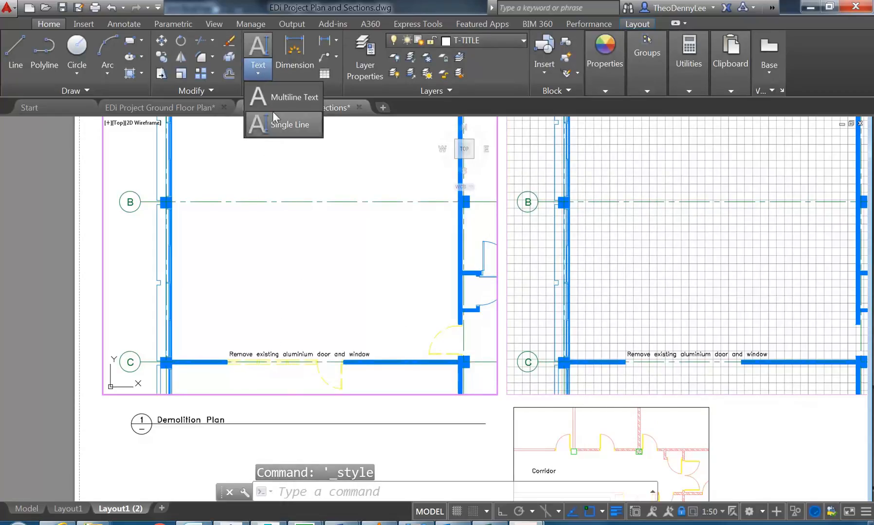
pyautogui.click(269, 127)
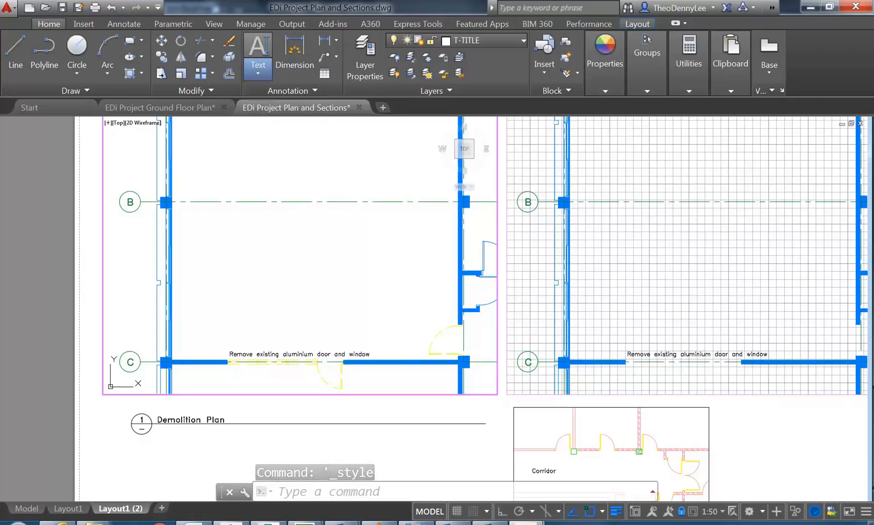
pyautogui.click(228, 343)
pyautogui.press('Return')
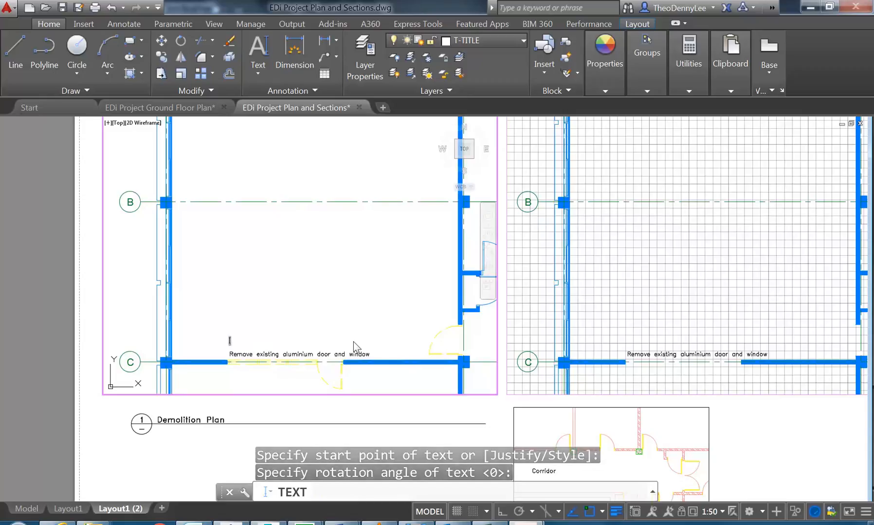
pyautogui.write('This')
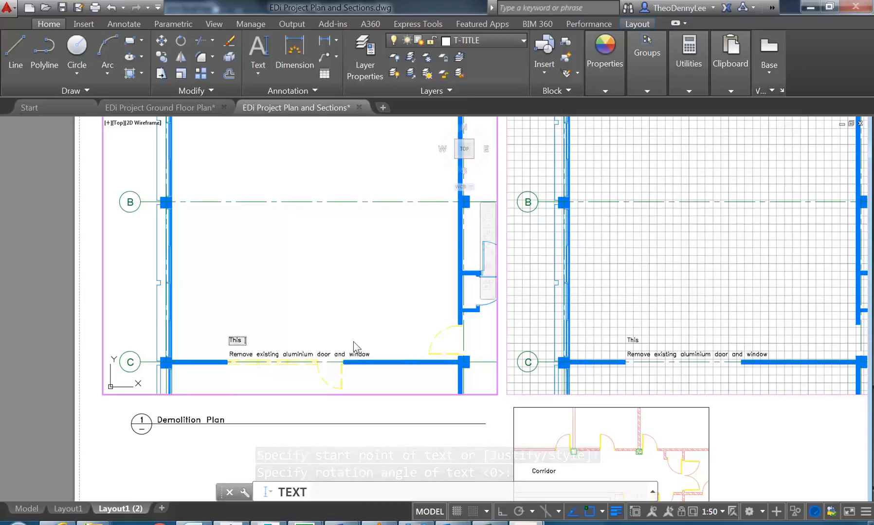
pyautogui.write(' is old sty')
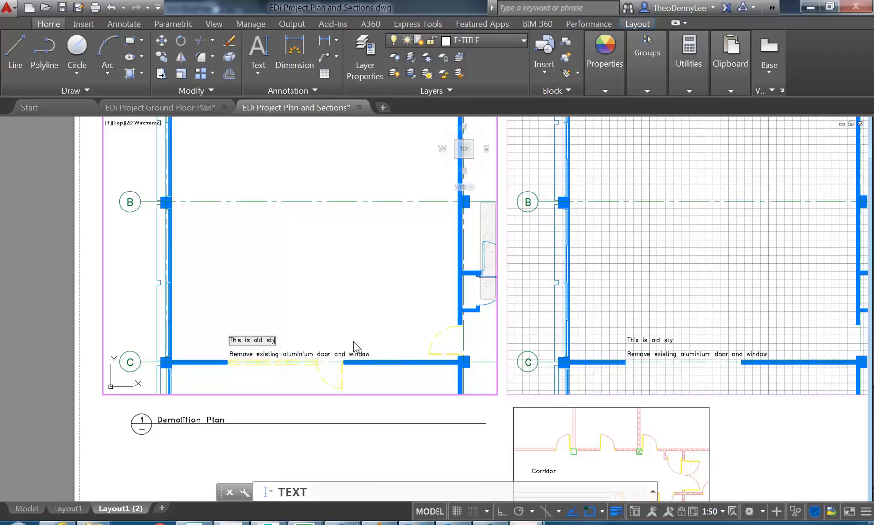
pyautogui.write('le text')
pyautogui.press('Return')
pyautogui.press('Return')
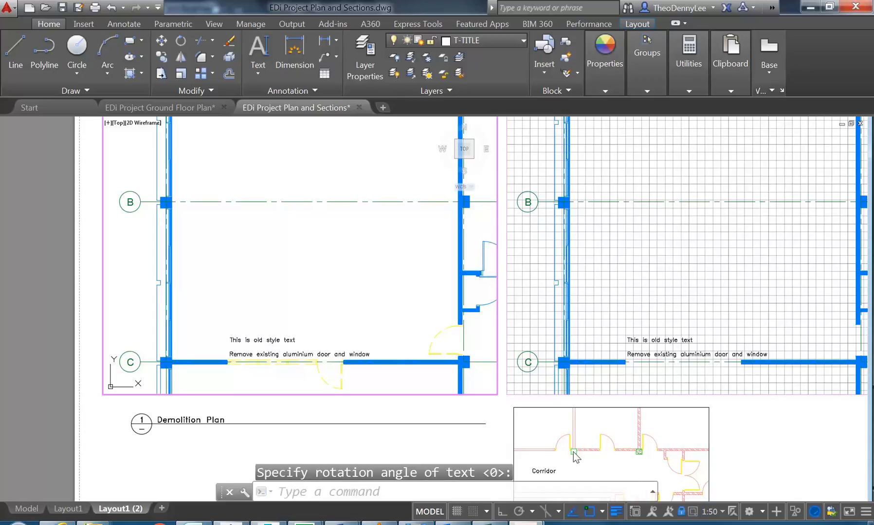
# - Bring the old style text into view in the small Corridor viewport and set that viewport's scale to 1:100
pyautogui.click(547, 439)
pyautogui.scroll(-5, 554, 440)
pyautogui.moveTo(631, 450); pyautogui.dragTo(598, 449, button='middle')
pyautogui.scroll(3, 639, 441)
pyautogui.scroll(8, 561, 459)
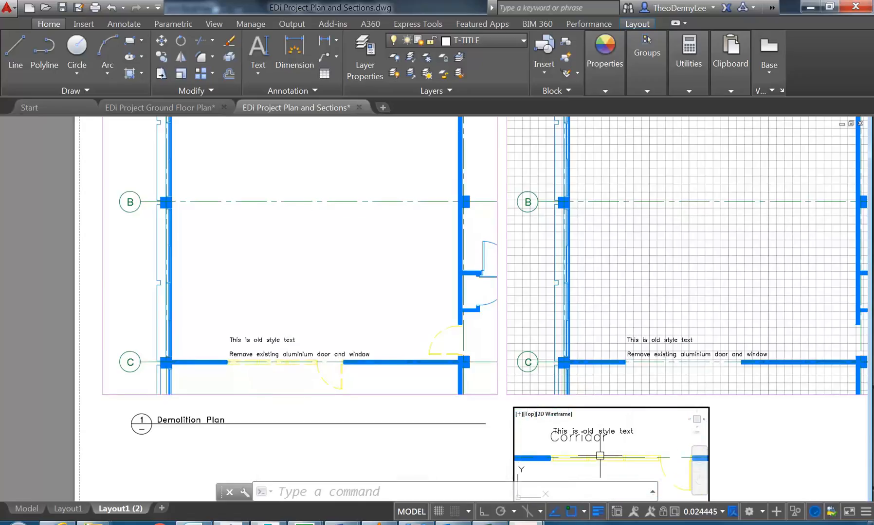
pyautogui.click(722, 512)
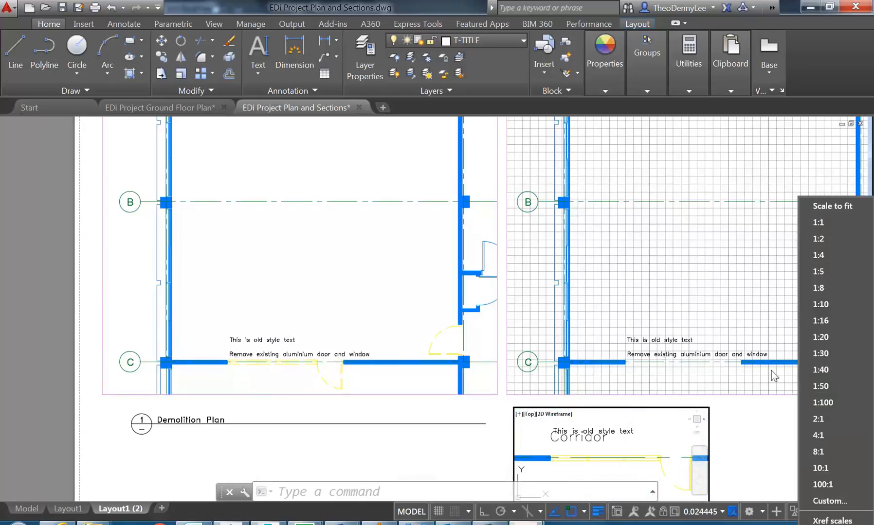
pyautogui.click(829, 404)
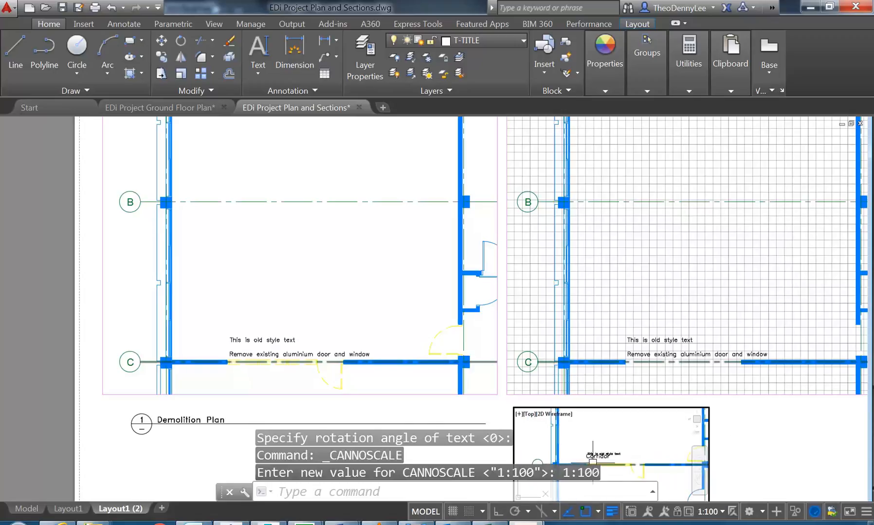
pyautogui.moveTo(612, 454); pyautogui.dragTo(615, 429, button='middle')
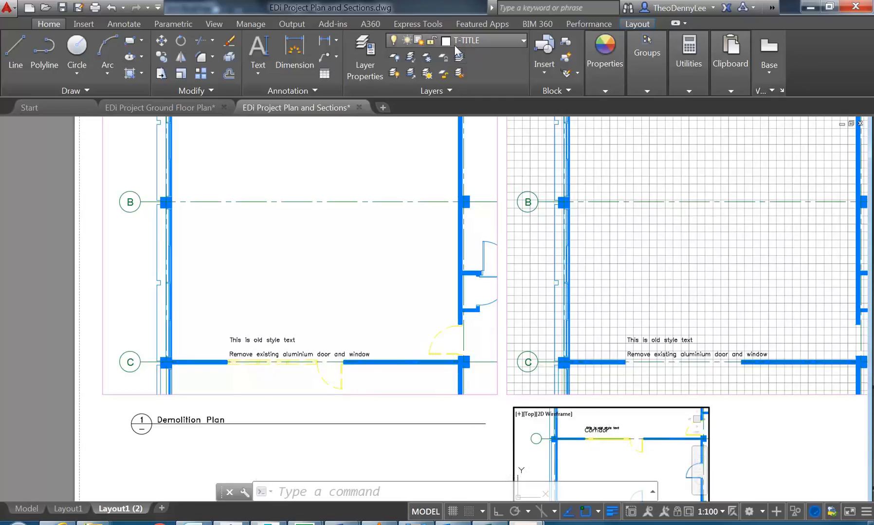
pyautogui.click(469, 42)
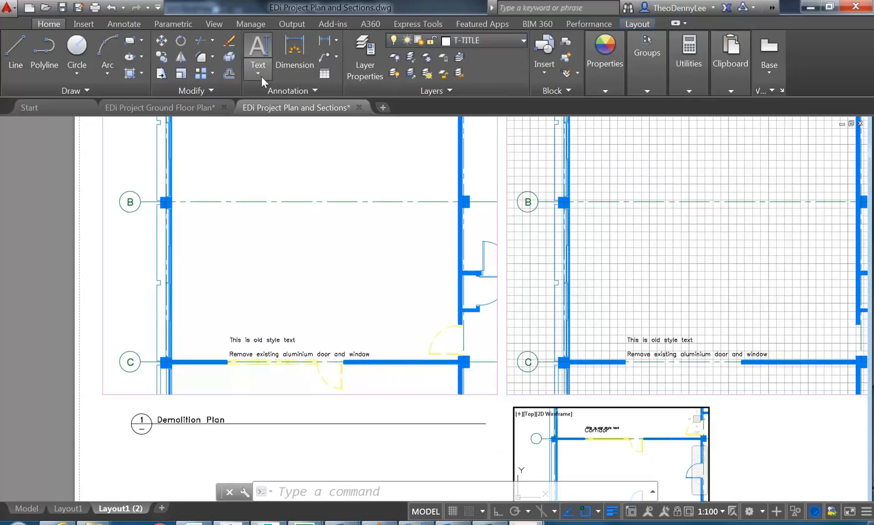
pyautogui.click(258, 73)
pyautogui.click(358, 89)
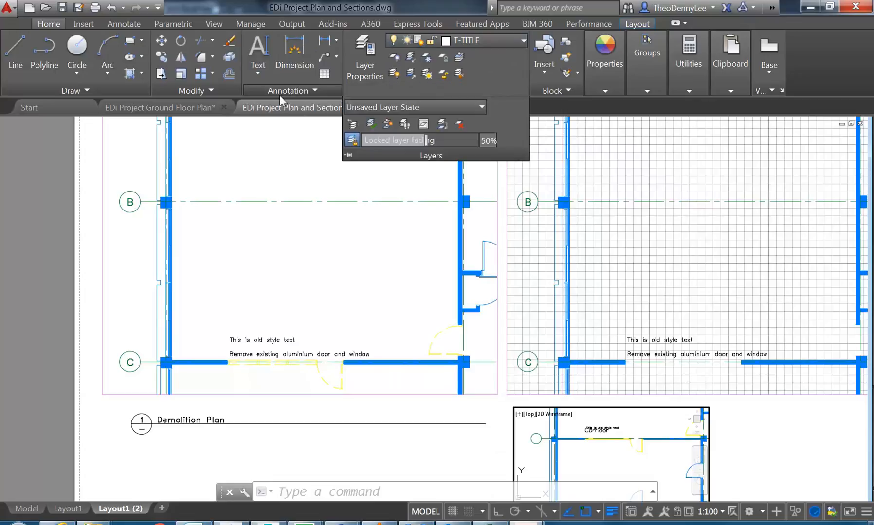
pyautogui.click(279, 92)
pyautogui.click(252, 107)
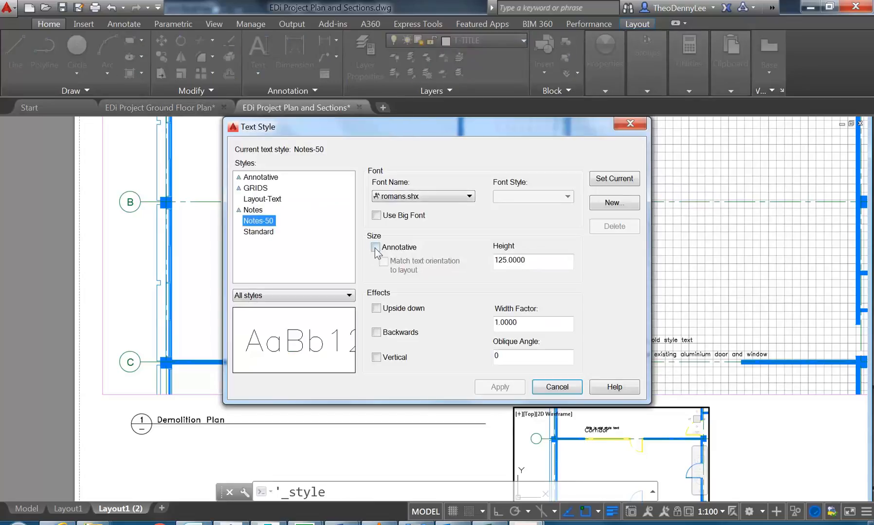
pyautogui.click(375, 247)
pyautogui.moveTo(529, 260); pyautogui.dragTo(426, 245)
pyautogui.write('2')
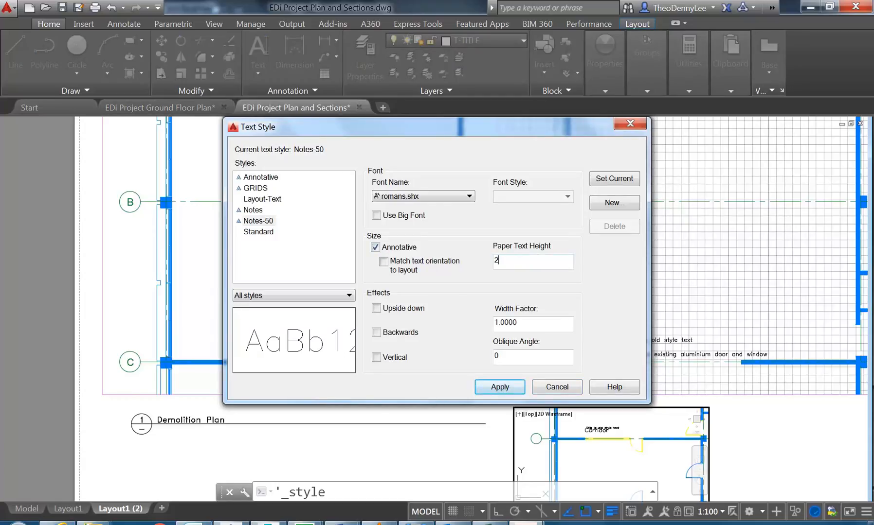
pyautogui.click(562, 387)
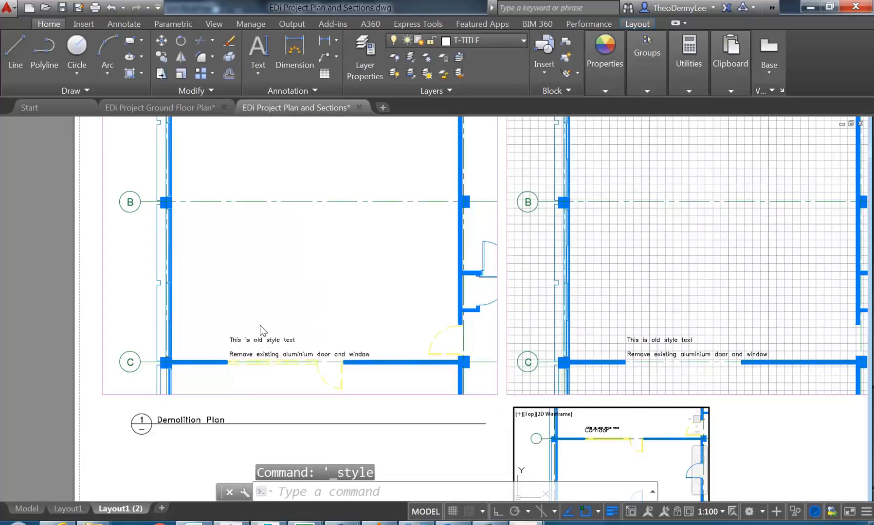
# - Compare the old style text in the Demolition Plan viewport and the small 1:100 viewport, and return to paper space
pyautogui.click(297, 285)
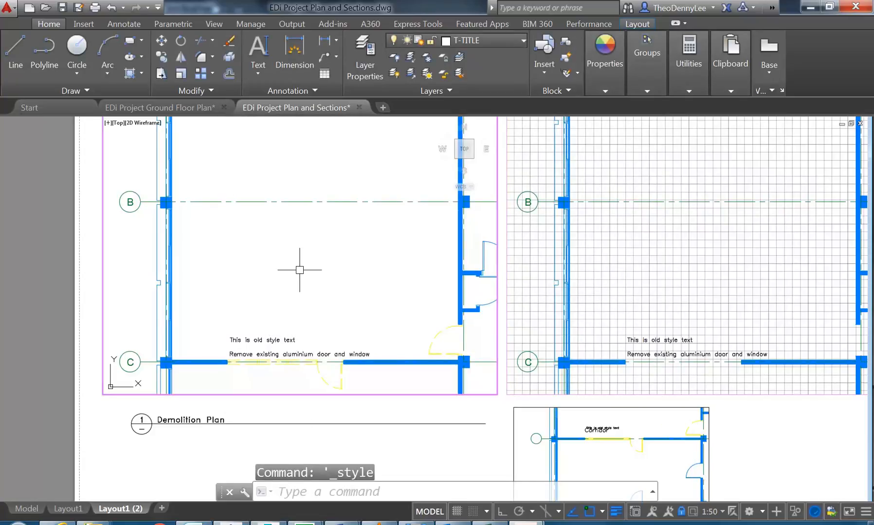
pyautogui.click(606, 434)
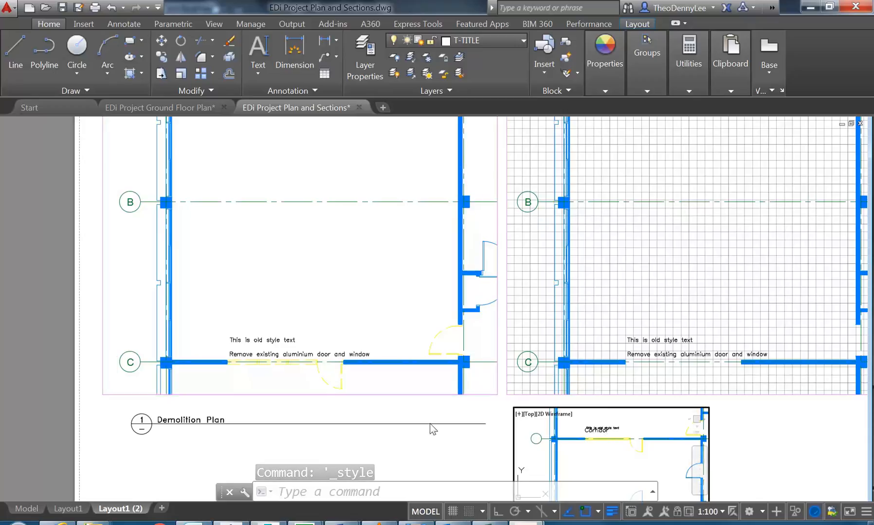
pyautogui.doubleClick(452, 479)
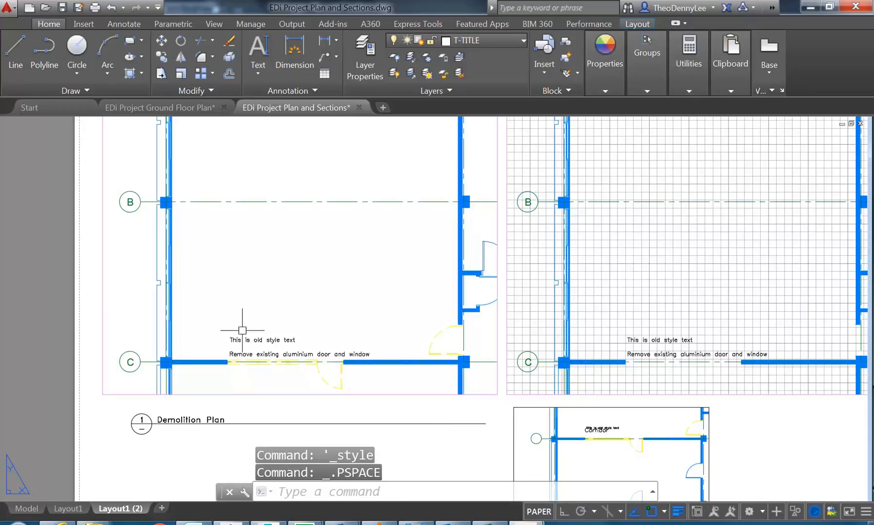
# - Delete the small 1:100 Corridor viewport and make the Demolition Plan viewport active
pyautogui.click(537, 409)
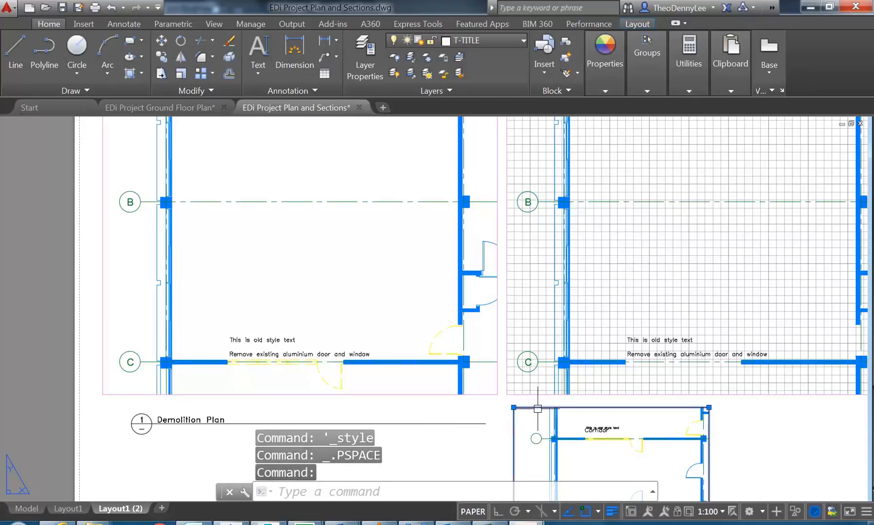
pyautogui.press('Delete')
pyautogui.click(282, 269)
pyautogui.click(282, 269)
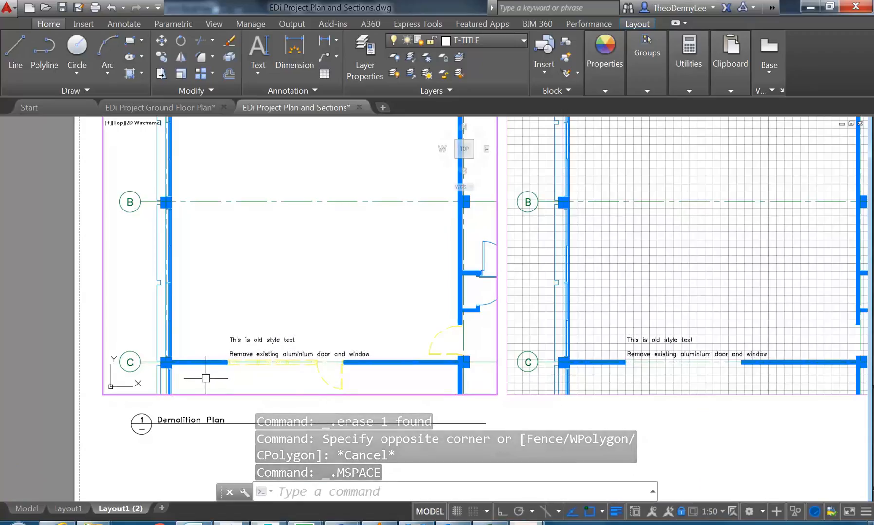
# - Examine the removal note's annotative scale, paper text height and model text height in its properties, and deselect the note
pyautogui.scroll(5, 234, 365)
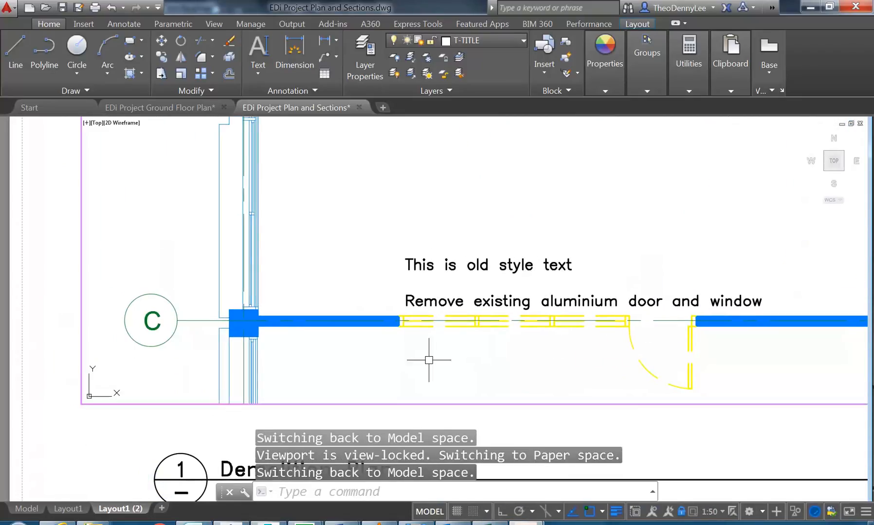
pyautogui.click(408, 302)
pyautogui.rightClick(430, 304)
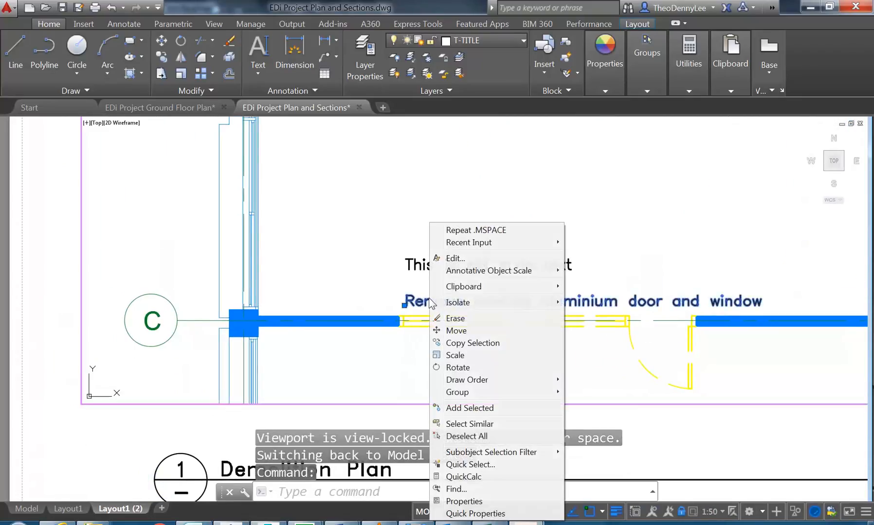
pyautogui.click(464, 501)
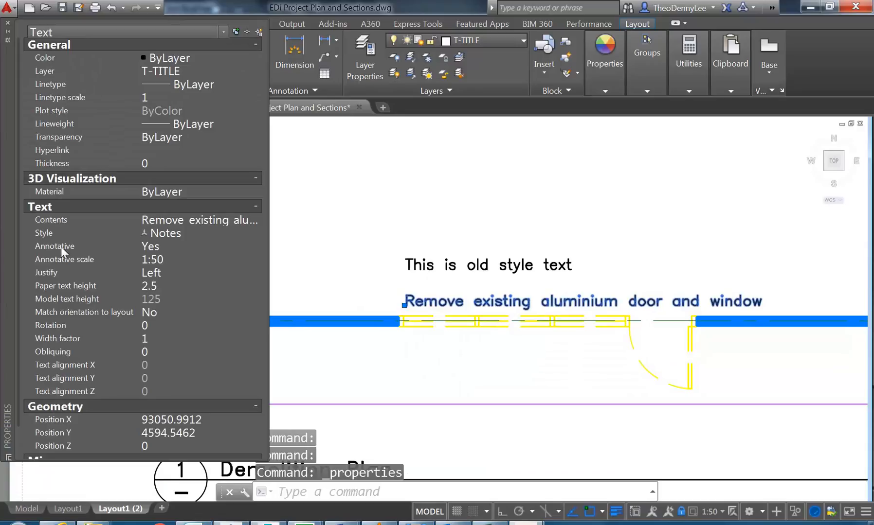
pyautogui.click(164, 291)
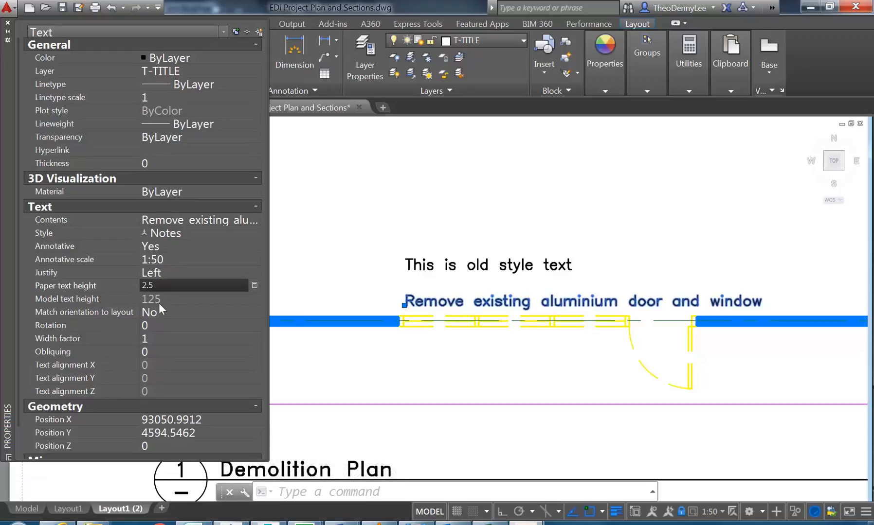
pyautogui.click(178, 300)
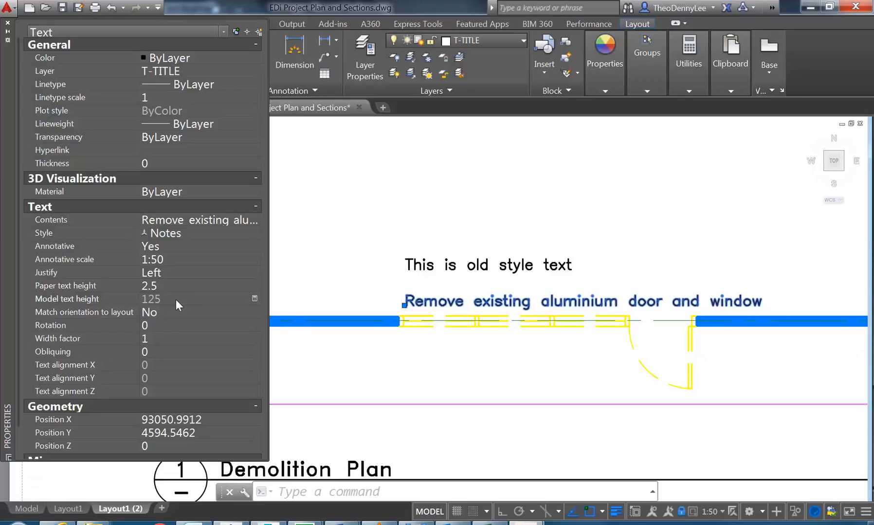
pyautogui.click(175, 259)
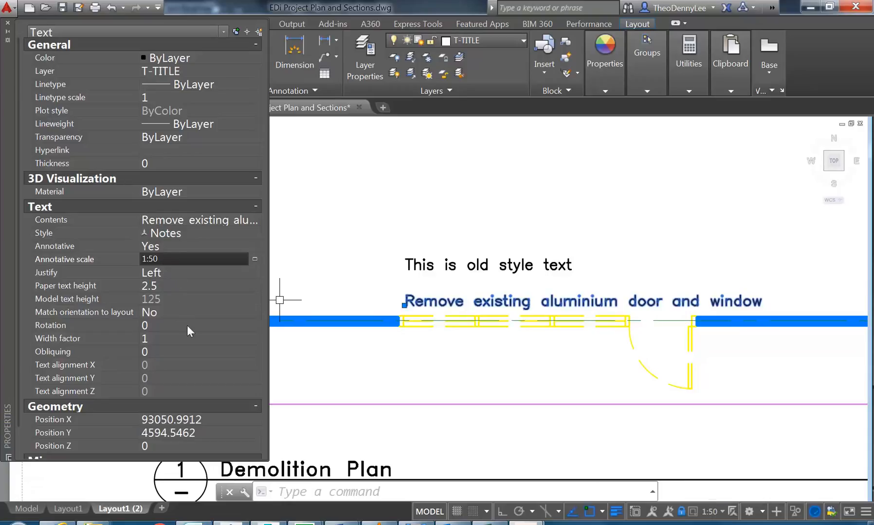
pyautogui.rightClick(361, 195)
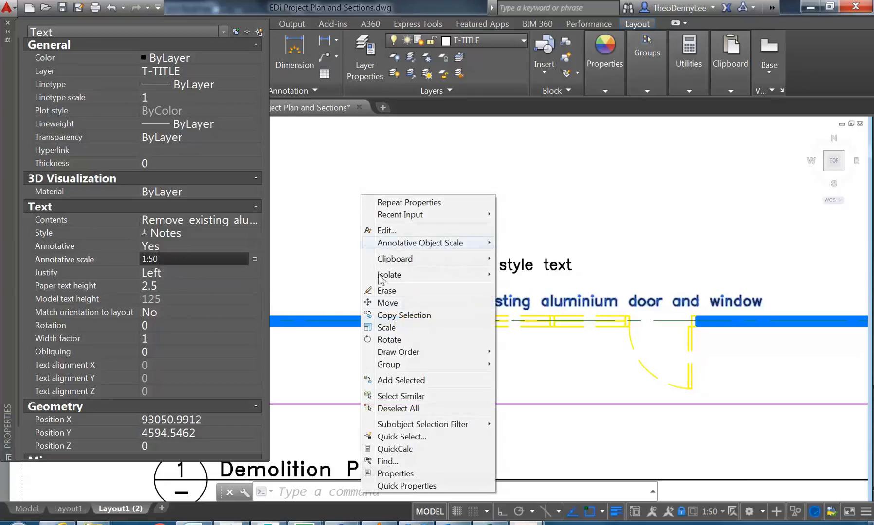
pyautogui.click(397, 409)
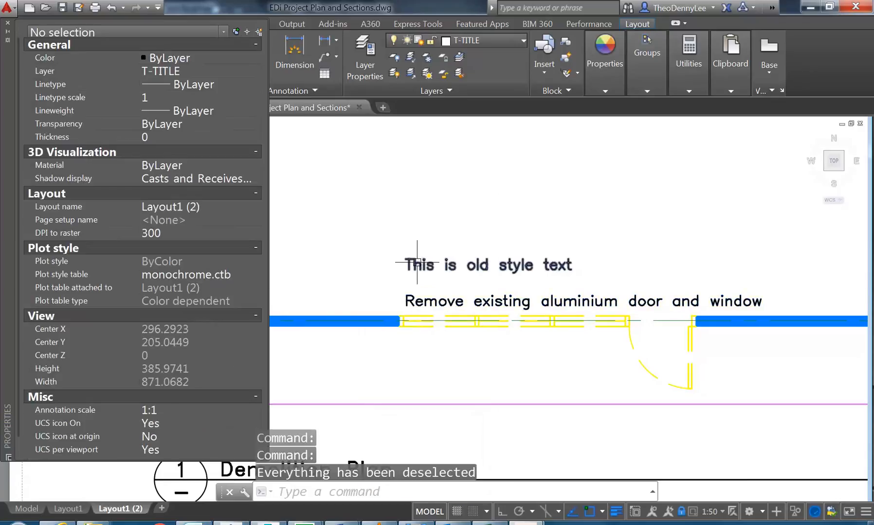
pyautogui.click(8, 26)
# - Return to paper space and compare both text notes in the two plan viewports
pyautogui.scroll(-4, 340, 287)
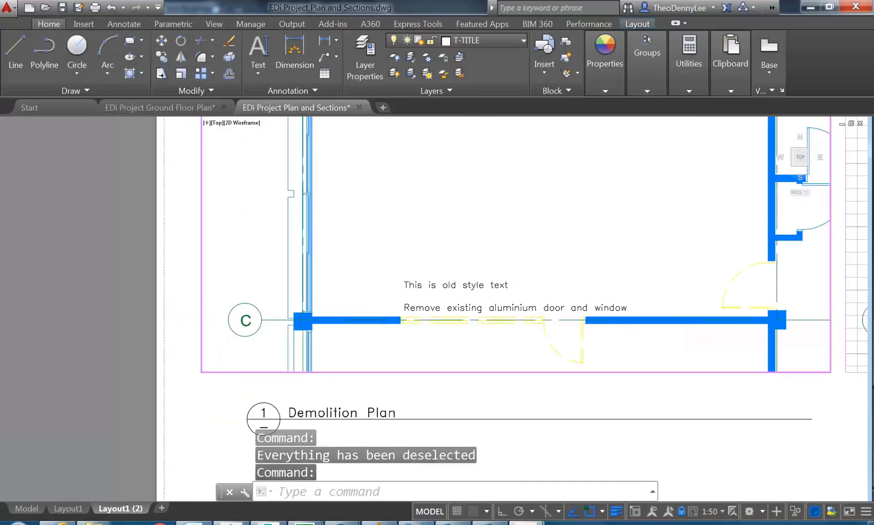
pyautogui.doubleClick(307, 355)
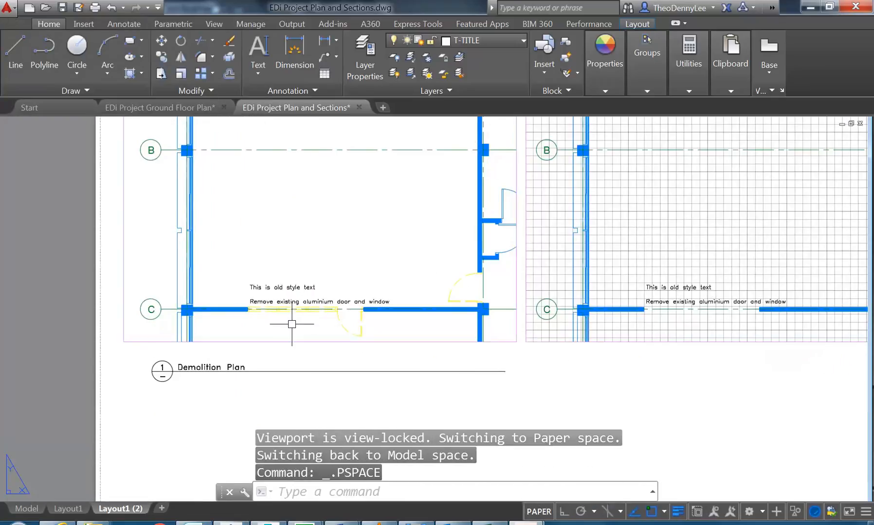
pyautogui.moveTo(259, 263); pyautogui.dragTo(230, 298, button='middle')
pyautogui.scroll(-2, 311, 306)
pyautogui.moveTo(370, 321)
pyautogui.mouseDown(button='middle')
pyautogui.moveTo(258, 331)
pyautogui.moveTo(353, 357)
pyautogui.moveTo(251, 320)
pyautogui.mouseUp(button='middle')
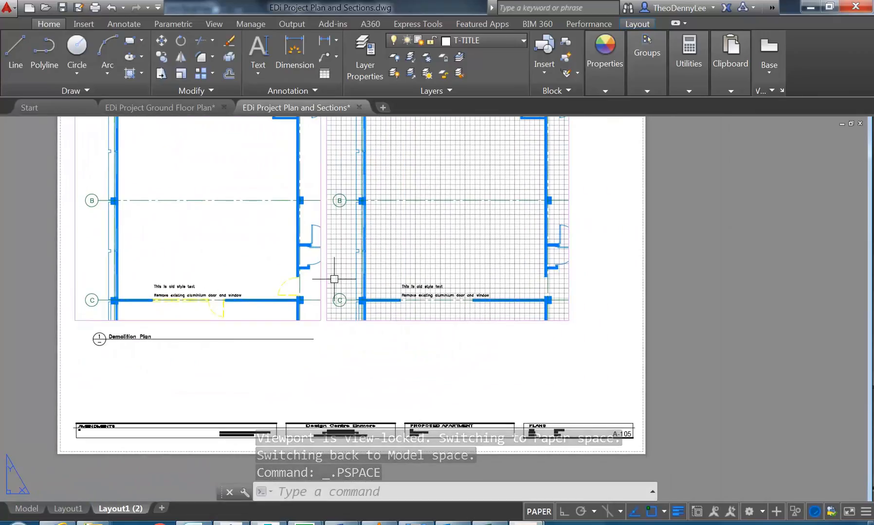
pyautogui.moveTo(309, 283); pyautogui.dragTo(340, 335, button='middle')
pyautogui.scroll(2, 425, 329)
pyautogui.scroll(2, 522, 382)
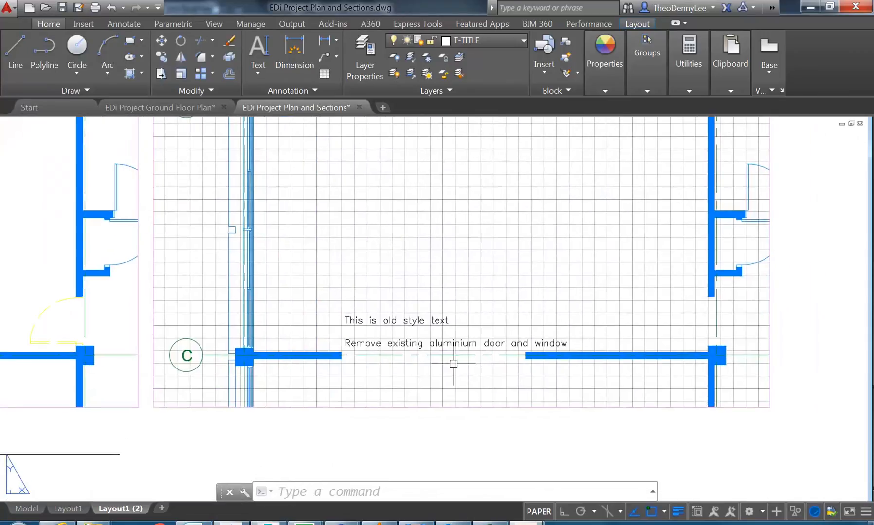
pyautogui.scroll(-3, 441, 346)
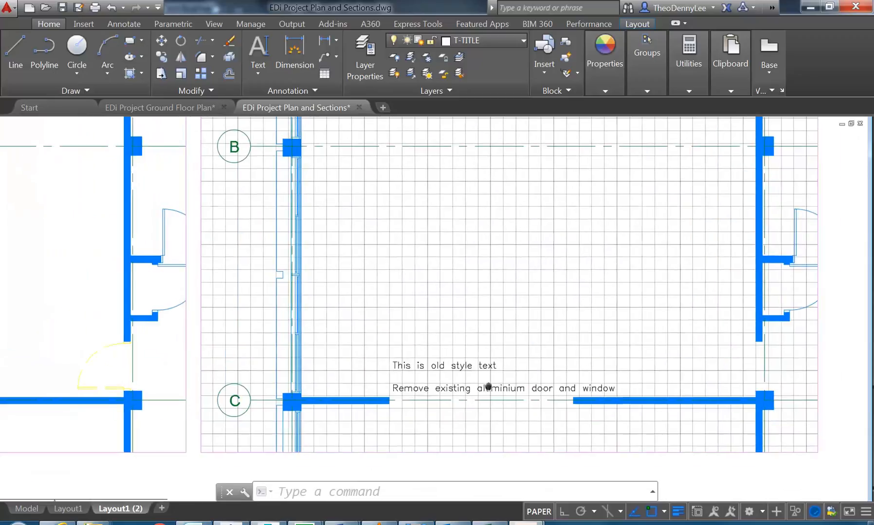
# - Turn off the grid display in the plan viewport beside the Demolition Plan, and make the Demolition Plan viewport active again
pyautogui.doubleClick(517, 360)
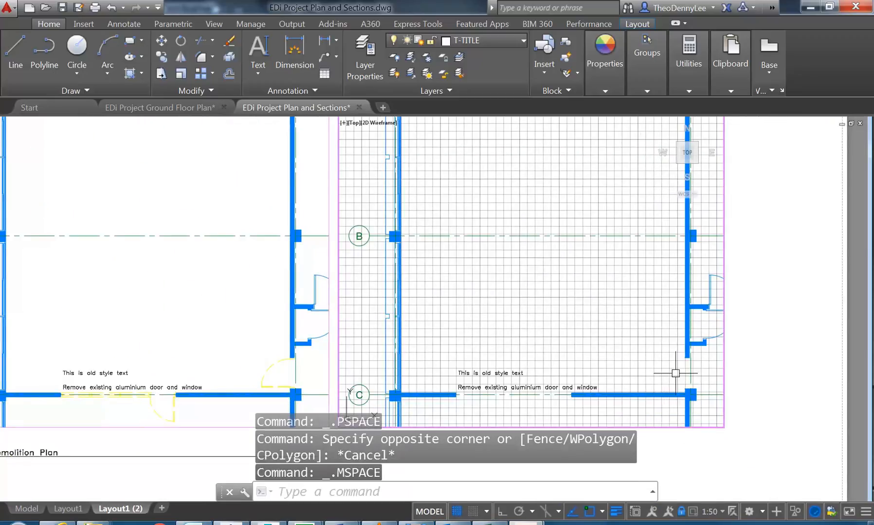
pyautogui.click(476, 41)
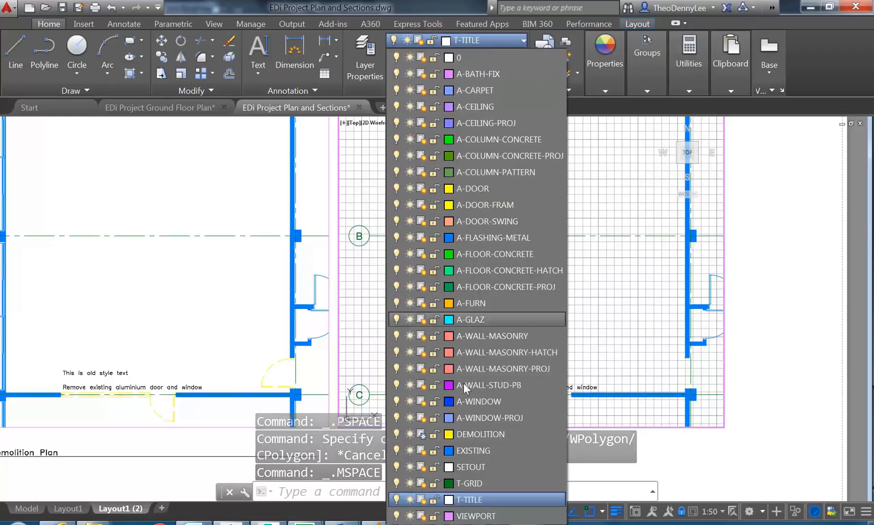
pyautogui.click(487, 37)
pyautogui.click(194, 347)
pyautogui.moveTo(161, 354); pyautogui.dragTo(326, 336, button='middle')
pyautogui.click(693, 335)
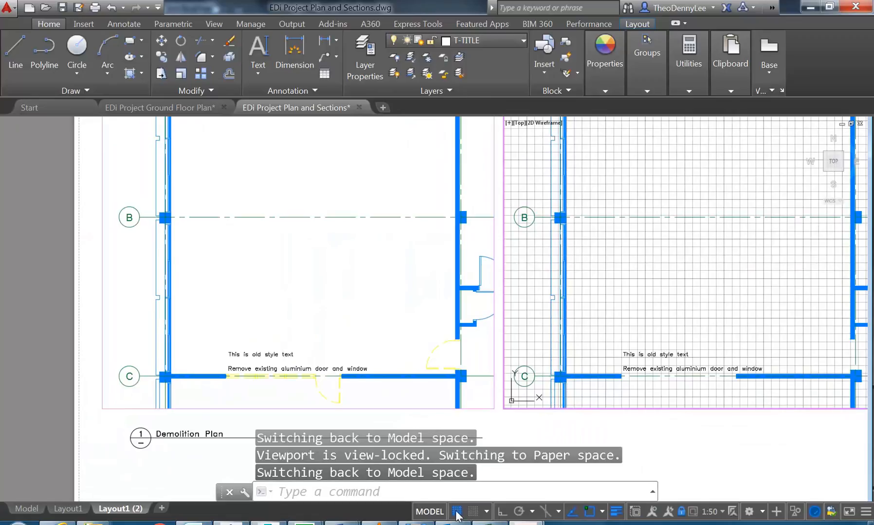
pyautogui.click(458, 512)
pyautogui.click(271, 295)
pyautogui.scroll(-3, 312, 342)
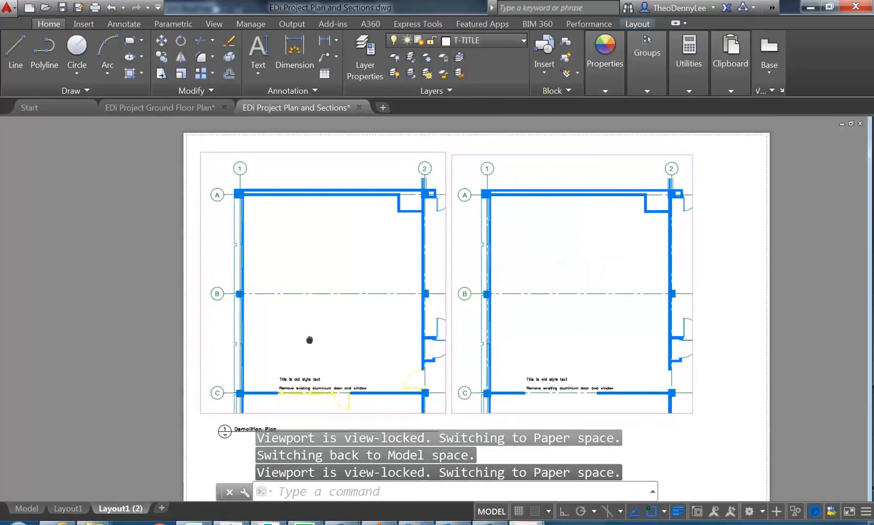
pyautogui.scroll(3, 298, 331)
pyautogui.moveTo(245, 355)
pyautogui.mouseDown(button='middle')
pyautogui.moveTo(267, 308)
pyautogui.moveTo(301, 330)
pyautogui.moveTo(254, 370)
pyautogui.mouseUp(button='middle')
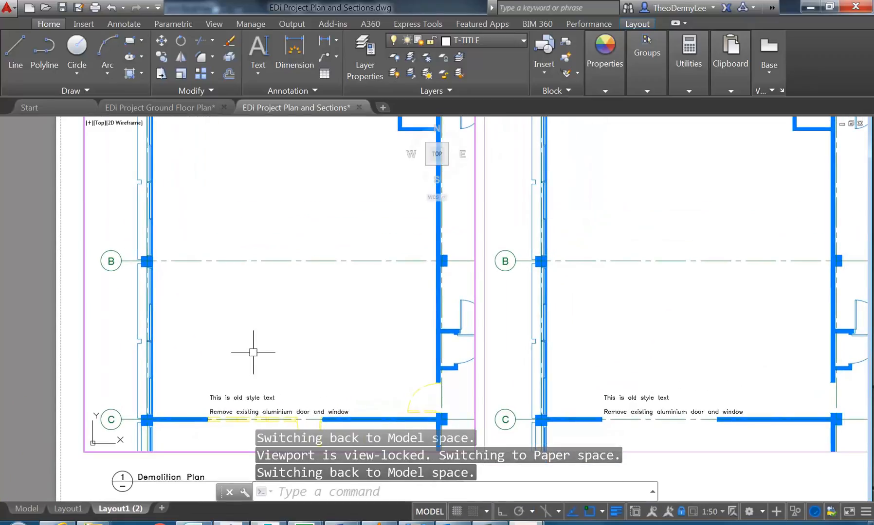
# - Switch to model space and select the furniture and new partitions in the living and dining area of the furnished plan
pyautogui.click(24, 508)
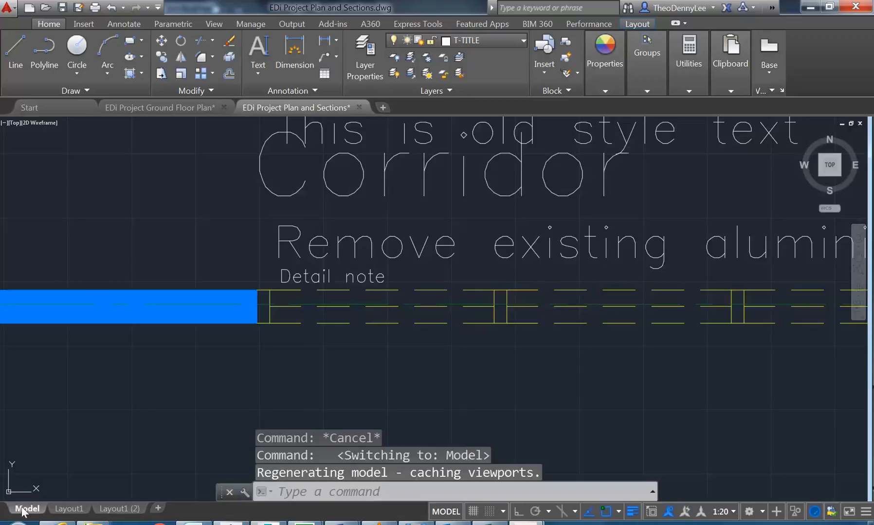
pyautogui.scroll(-6, 254, 289)
pyautogui.moveTo(487, 278); pyautogui.dragTo(516, 200, button='middle')
pyautogui.scroll(6, 258, 307)
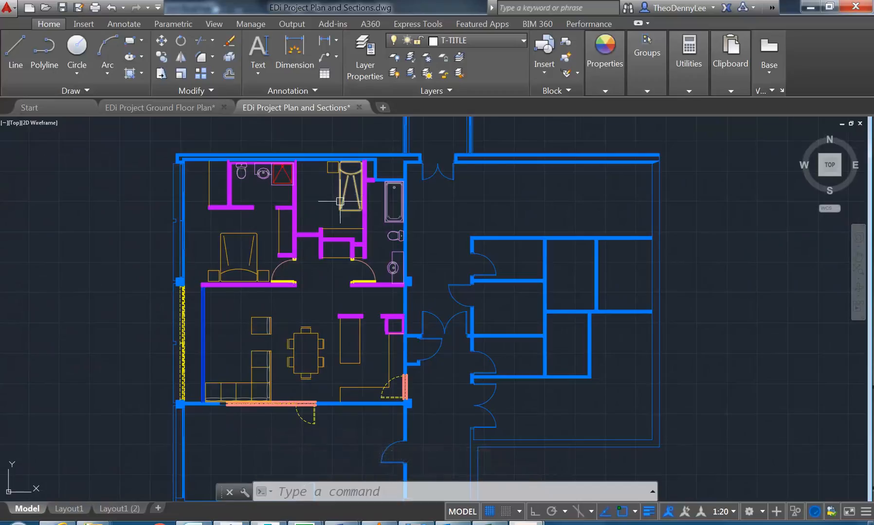
pyautogui.moveTo(274, 379); pyautogui.dragTo(386, 318, button='middle')
pyautogui.scroll(2, 411, 287)
pyautogui.moveTo(411, 287); pyautogui.dragTo(408, 307, button='middle')
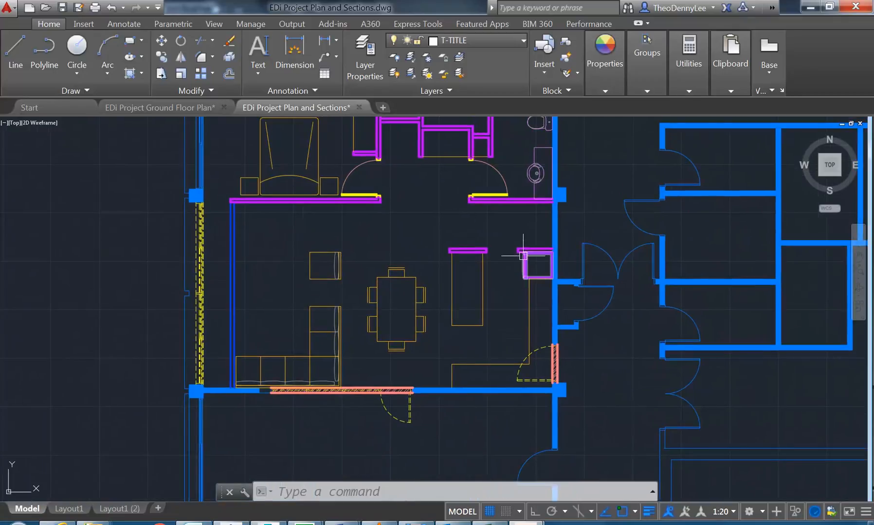
pyautogui.click(542, 240)
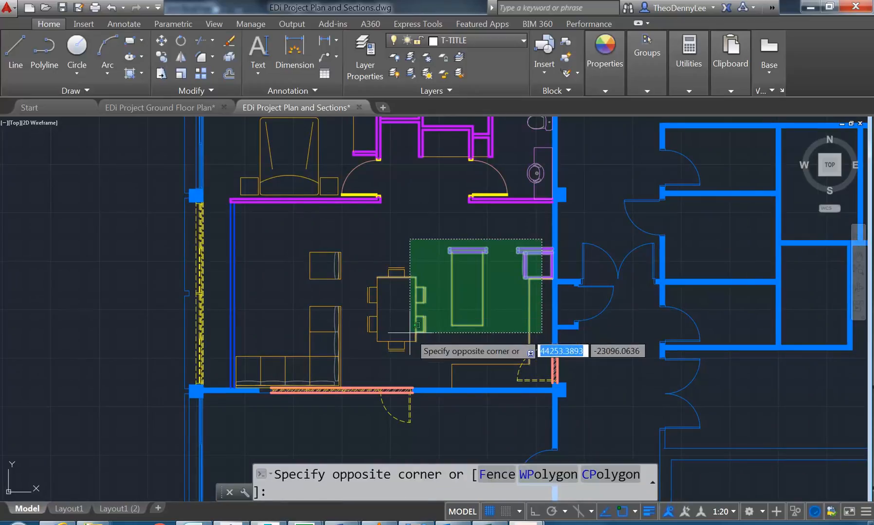
pyautogui.click(410, 331)
pyautogui.click(489, 350)
pyautogui.click(440, 371)
pyautogui.click(477, 245)
pyautogui.click(254, 379)
# - Add the main bedroom's furniture and door and the en-suite's walls and fixtures to the selection
pyautogui.moveTo(409, 231); pyautogui.dragTo(423, 336, button='middle')
pyautogui.click(420, 322)
pyautogui.click(301, 247)
pyautogui.moveTo(386, 125); pyautogui.dragTo(430, 242, button='middle')
pyautogui.click(449, 232)
pyautogui.click(288, 312)
pyautogui.scroll(2, 391, 239)
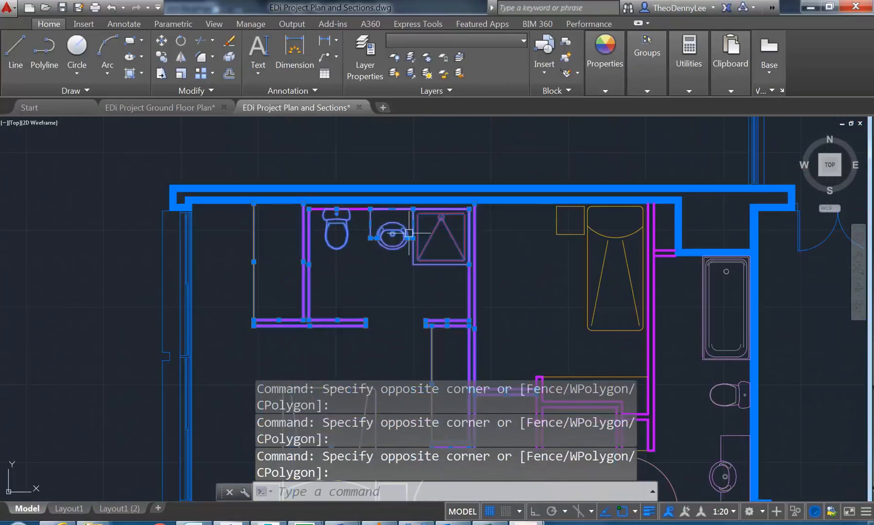
pyautogui.scroll(3, 483, 208)
pyautogui.click(481, 205)
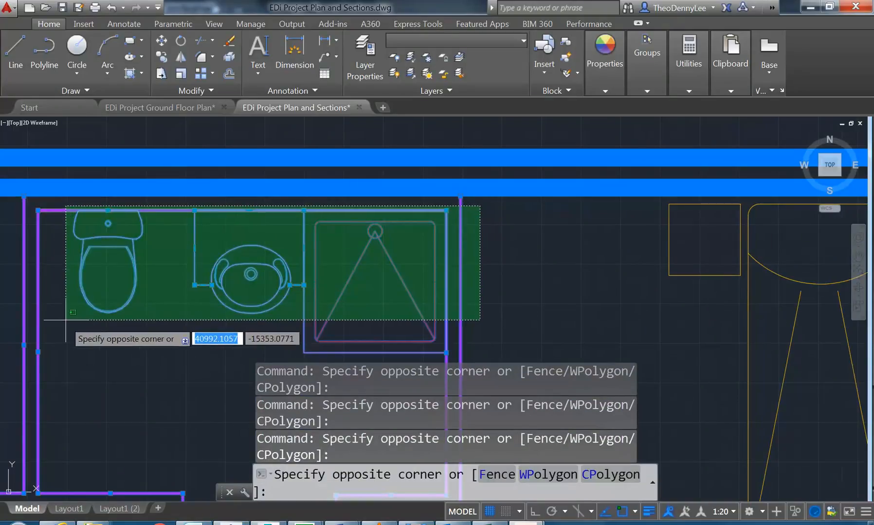
pyautogui.scroll(-3, 460, 302)
pyautogui.scroll(5, 400, 195)
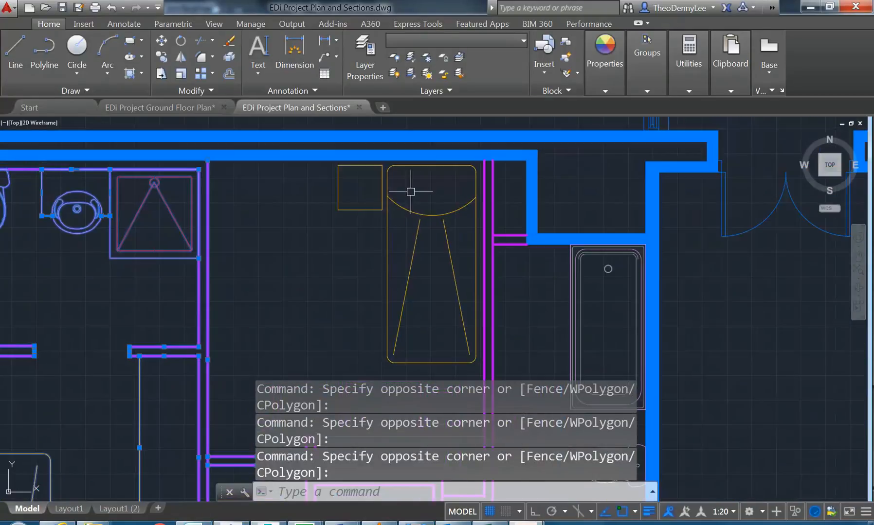
# - Add the single bedroom's bed, side table, wardrobes and surrounding partition walls to the selection
pyautogui.click(315, 276)
pyautogui.moveTo(380, 271); pyautogui.dragTo(266, 203, button='middle')
pyautogui.click(385, 149)
pyautogui.click(225, 292)
pyautogui.scroll(-2, 224, 292)
pyautogui.moveTo(227, 281); pyautogui.dragTo(277, 191, button='middle')
pyautogui.click(381, 218)
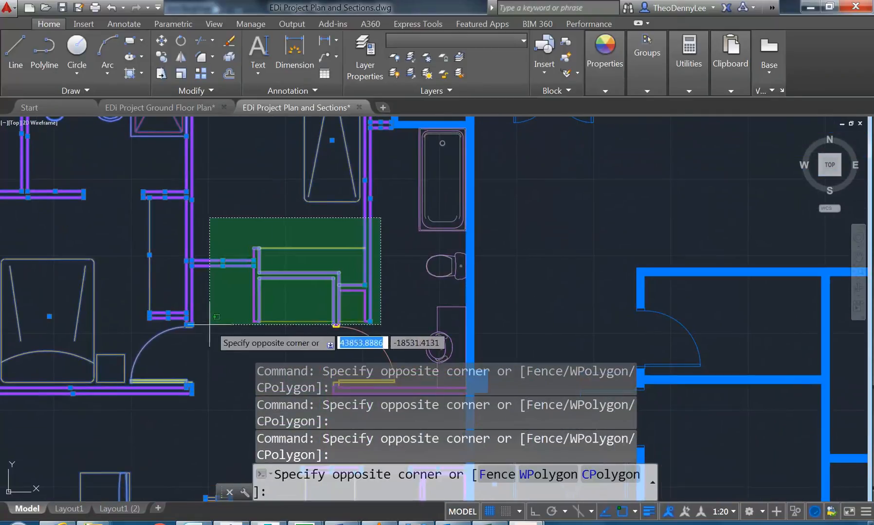
pyautogui.click(199, 337)
# - Add the single bedroom's door and adjoining walls to the selection, and recheck the living, kitchen and dining items with crossing windows
pyautogui.moveTo(204, 302); pyautogui.dragTo(235, 171, button='middle')
pyautogui.click(422, 172)
pyautogui.click(318, 280)
pyautogui.moveTo(318, 279); pyautogui.dragTo(286, 160, button='middle')
pyautogui.click(437, 204)
pyautogui.click(214, 336)
pyautogui.scroll(-2, 198, 292)
pyautogui.moveTo(198, 292); pyautogui.dragTo(282, 226, button='middle')
pyautogui.click(398, 169)
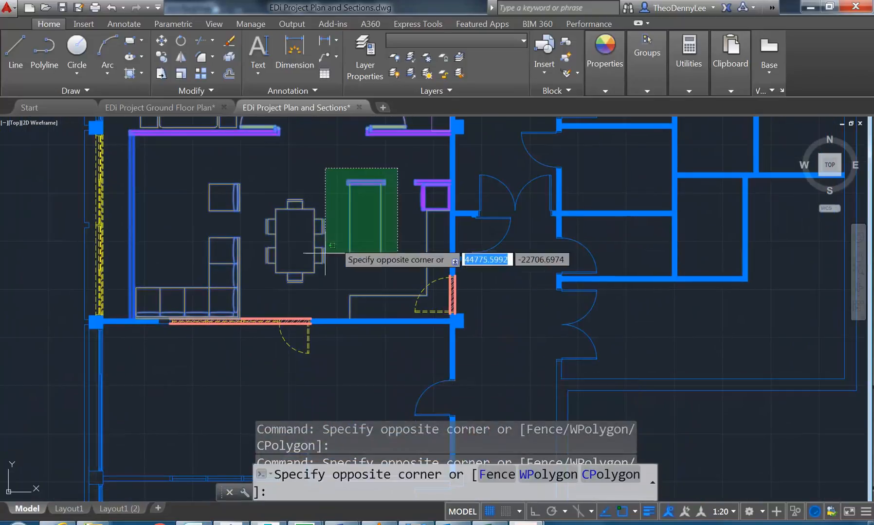
pyautogui.click(256, 299)
# - Start copying the selected furniture and partitions, with the base point where the living area's lower wall meets the column beside the hatched door opening
pyautogui.scroll(-2, 262, 298)
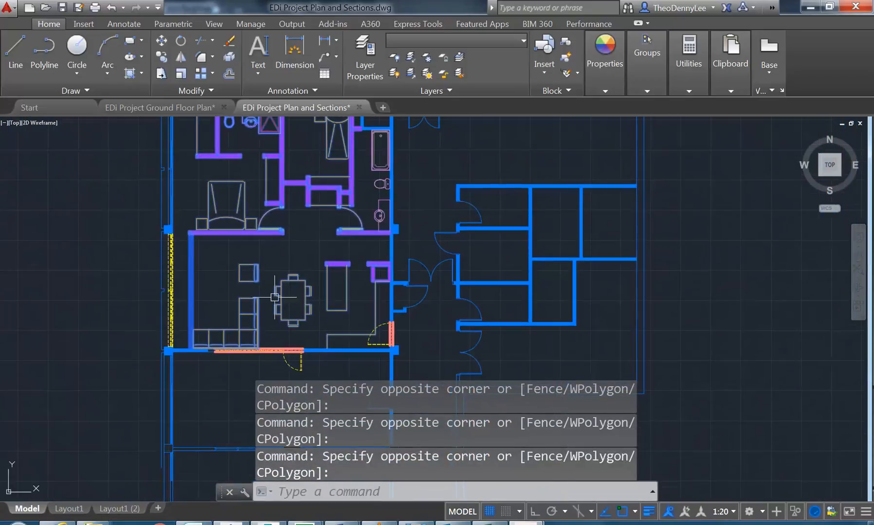
pyautogui.scroll(-2, 275, 296)
pyautogui.moveTo(275, 297); pyautogui.dragTo(269, 317, button='middle')
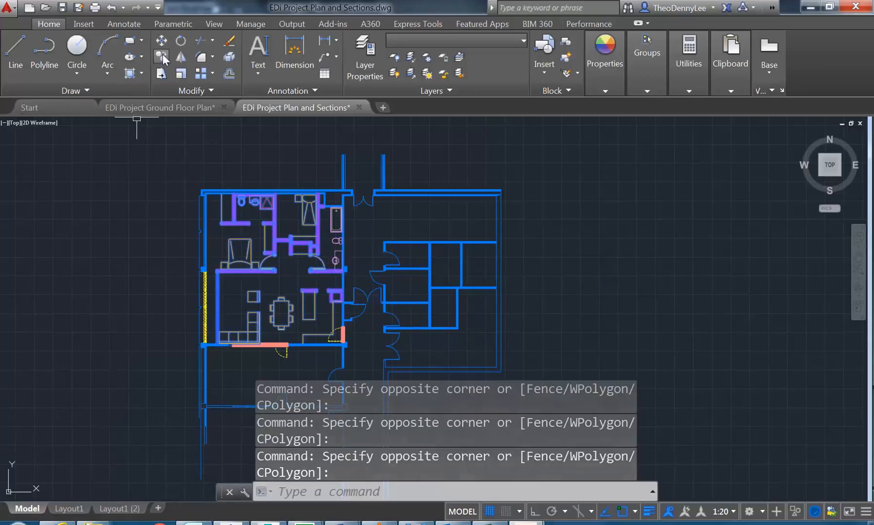
pyautogui.click(162, 56)
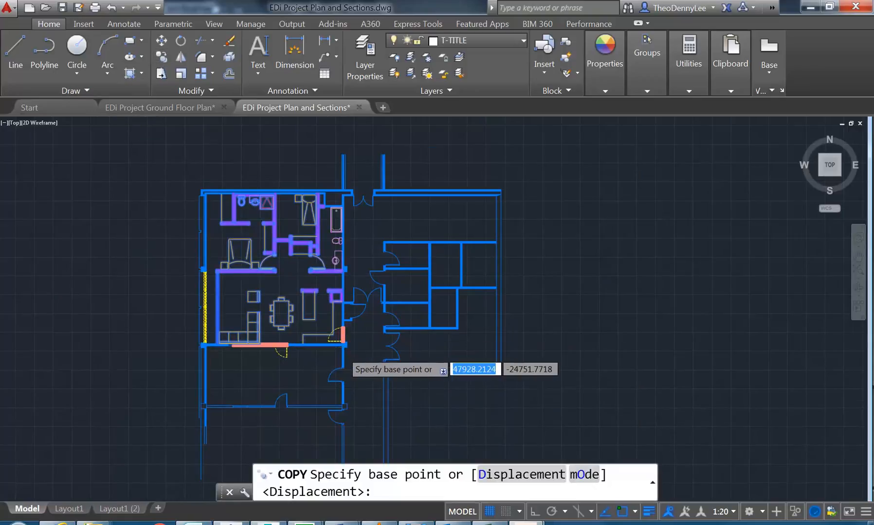
pyautogui.scroll(8, 327, 348)
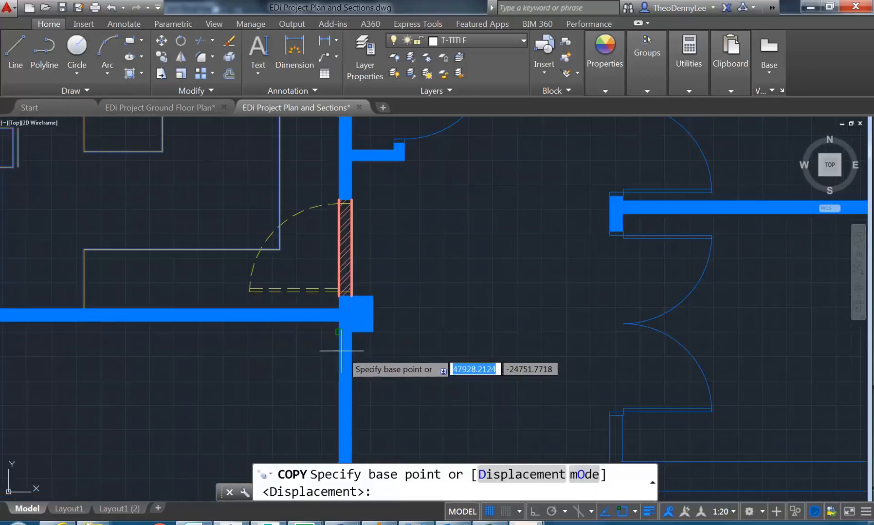
pyautogui.click(343, 301)
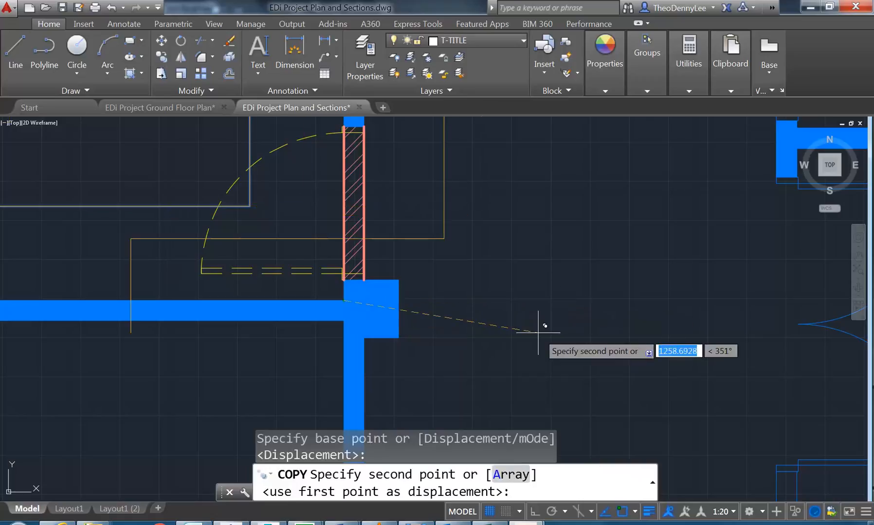
# - Place the copy at the matching wall and column corner of the gridded plan, and end the Copy command
pyautogui.scroll(-6, 537, 296)
pyautogui.scroll(-3, 538, 297)
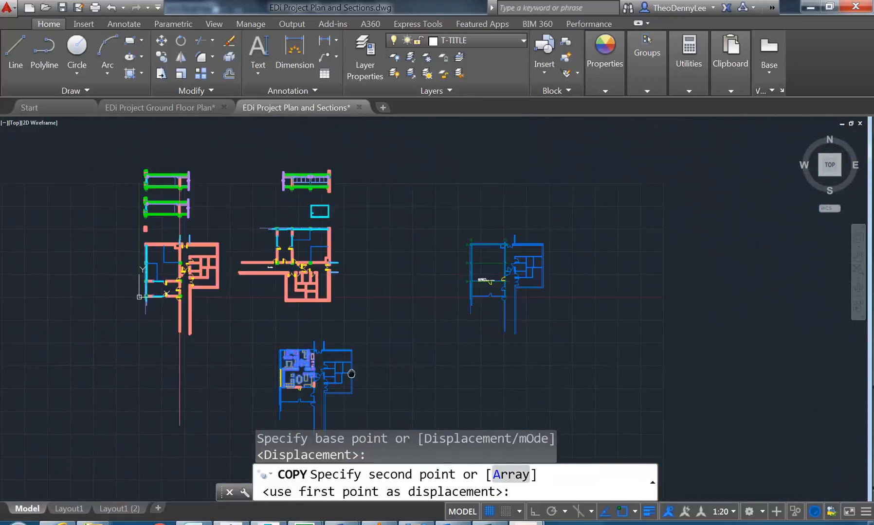
pyautogui.scroll(7, 511, 312)
pyautogui.scroll(6, 527, 271)
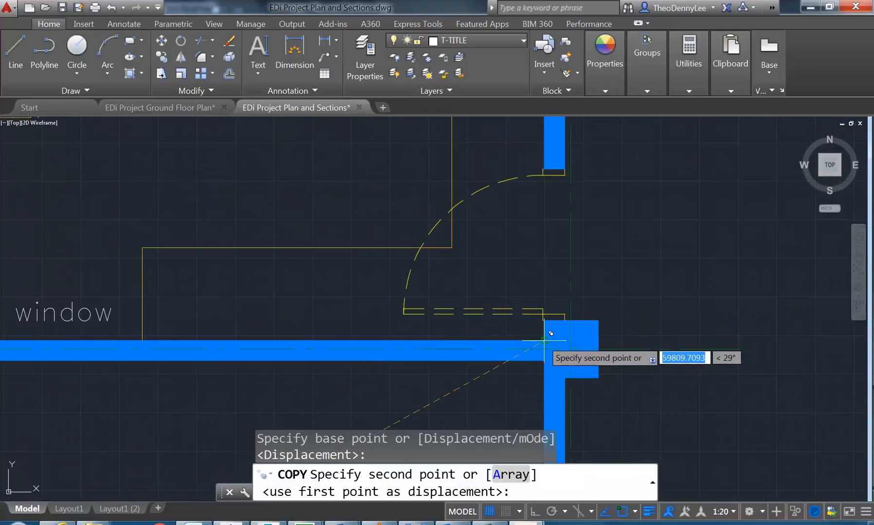
pyautogui.click(544, 341)
pyautogui.scroll(-5, 321, 233)
pyautogui.rightClick(332, 231)
pyautogui.click(346, 237)
pyautogui.scroll(2, 291, 305)
pyautogui.moveTo(298, 290); pyautogui.dragTo(280, 304, button='middle')
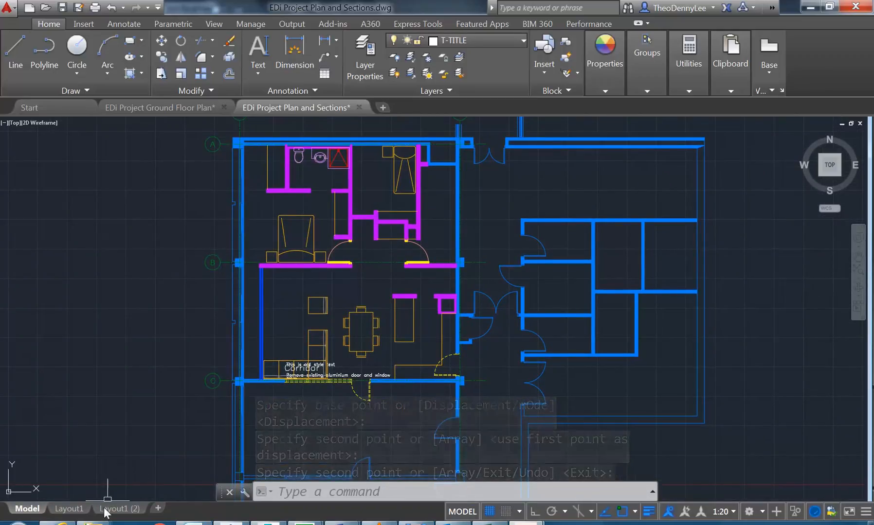
# - In Layout1 (2), freeze A-BATH-FIX, A-WALL-MASONRY, A-WALL-MASONRY-HATCH, A-WALL-STUD-PB and A-FURN in the Demolition Plan viewport only
pyautogui.click(120, 509)
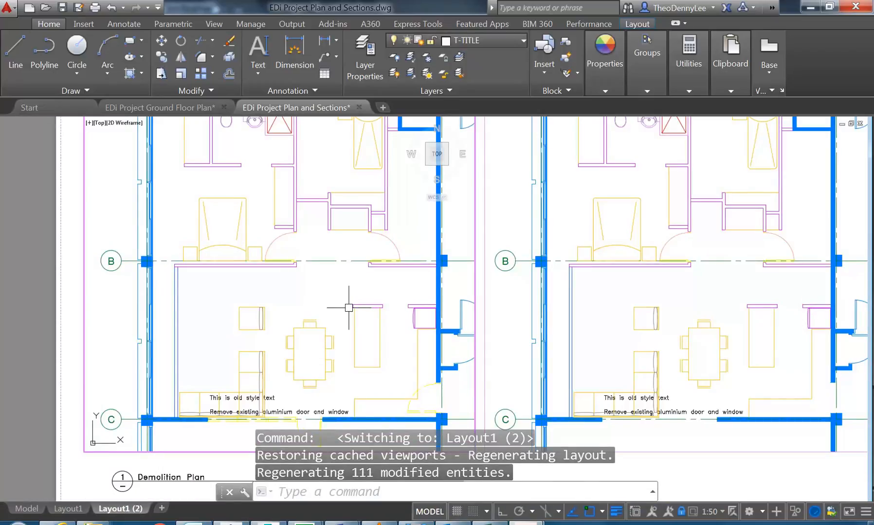
pyautogui.scroll(-2, 348, 307)
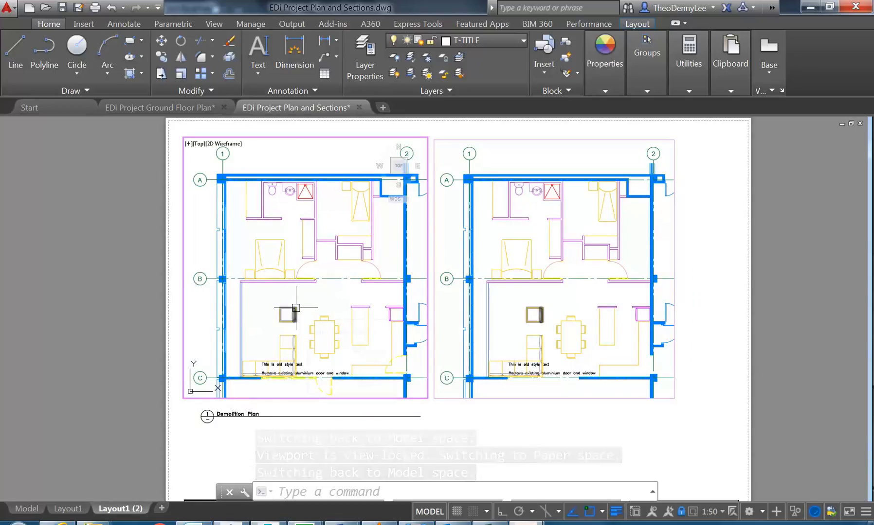
pyautogui.moveTo(296, 308)
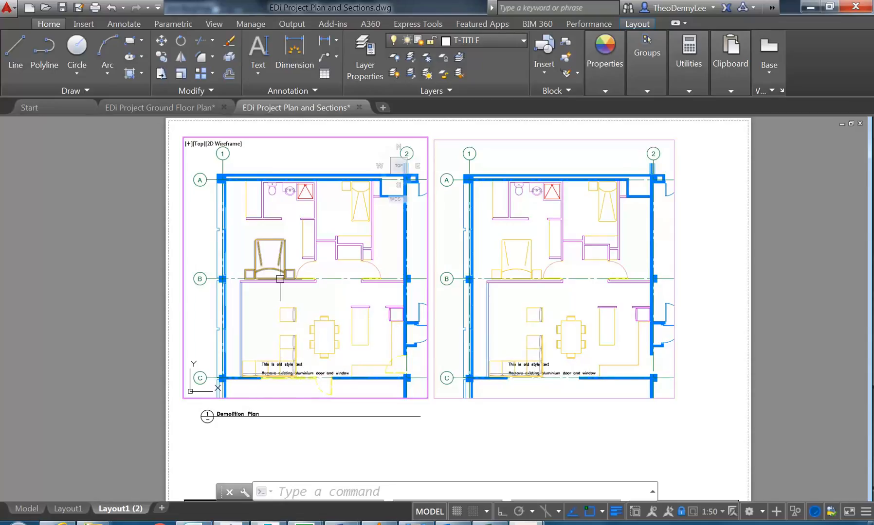
pyautogui.scroll(2, 243, 238)
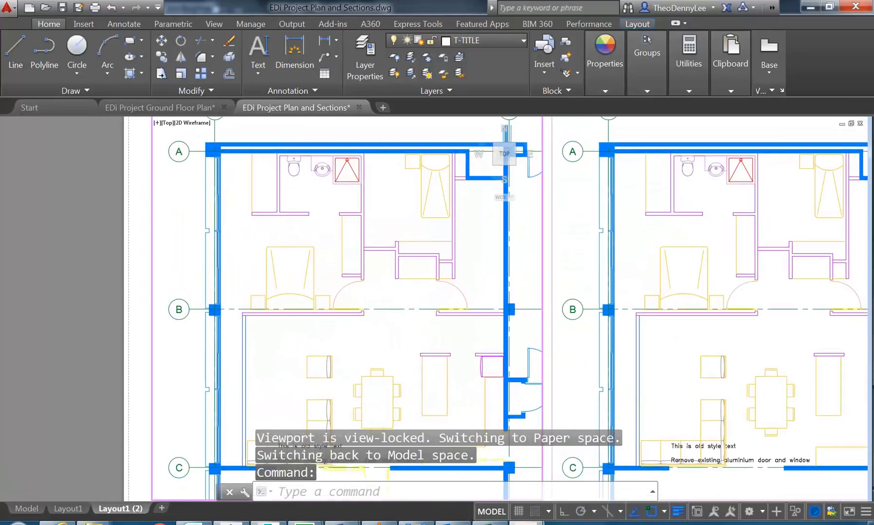
pyautogui.scroll(-3, 322, 233)
pyautogui.click(472, 41)
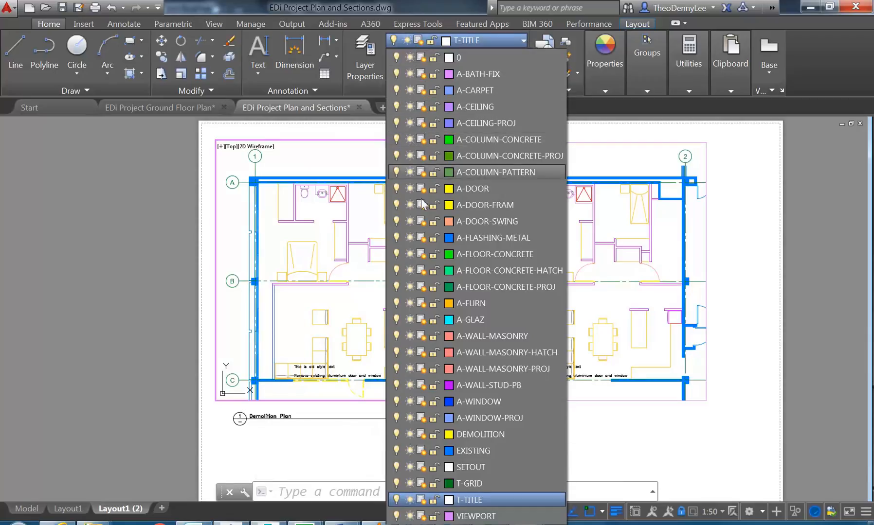
pyautogui.click(421, 74)
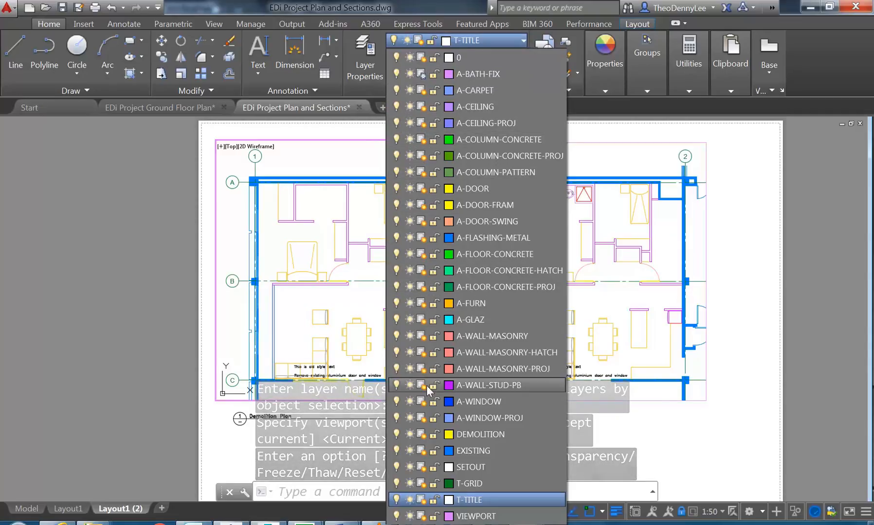
pyautogui.click(421, 335)
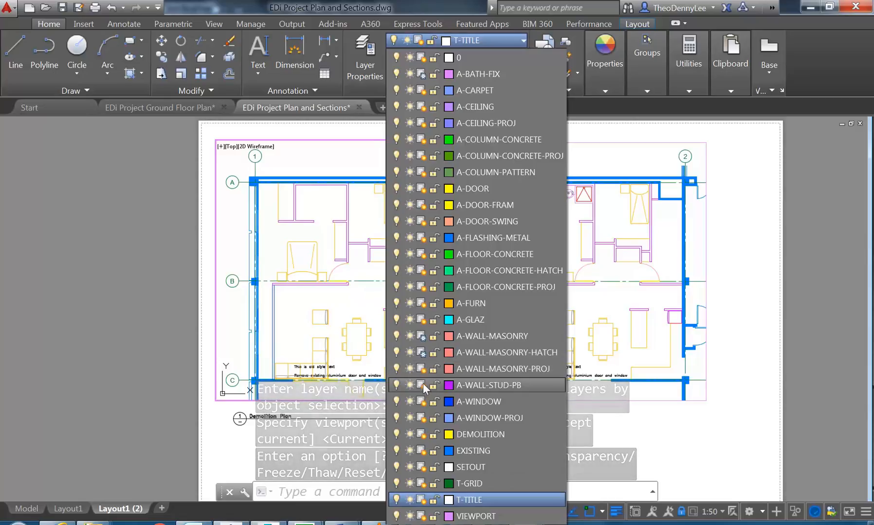
pyautogui.click(422, 385)
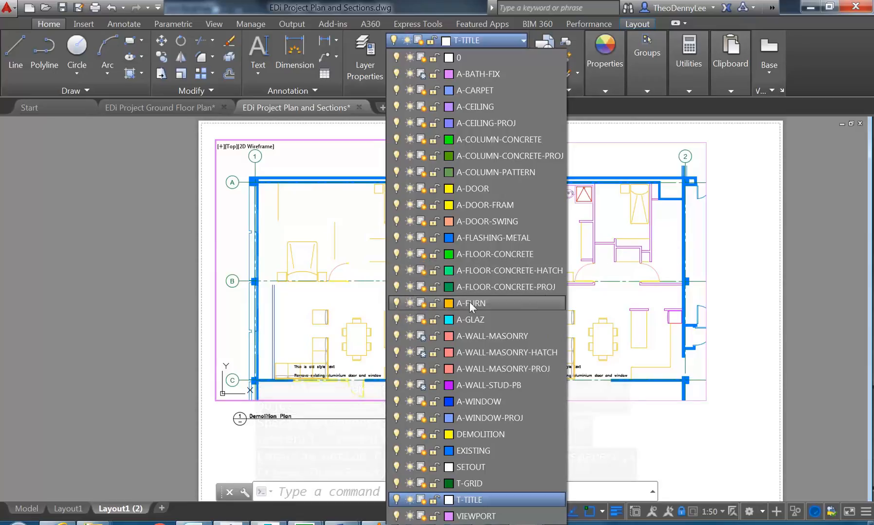
pyautogui.click(423, 303)
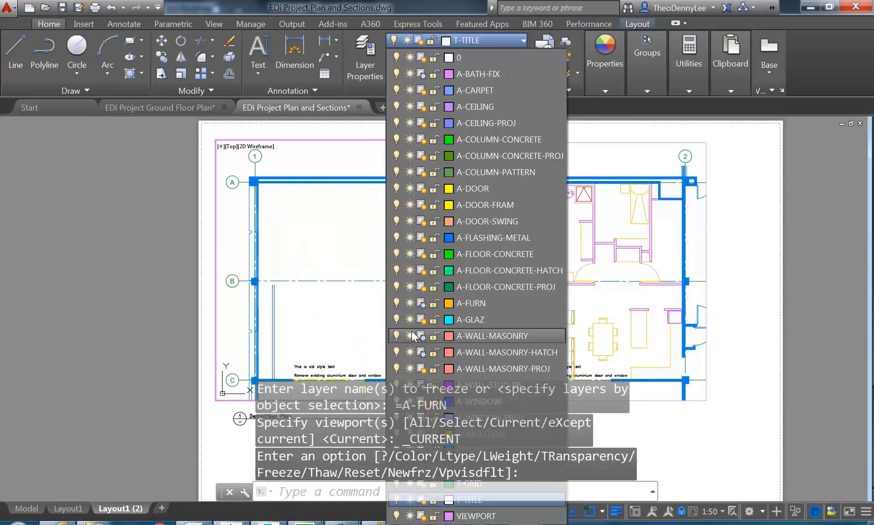
pyautogui.click(466, 42)
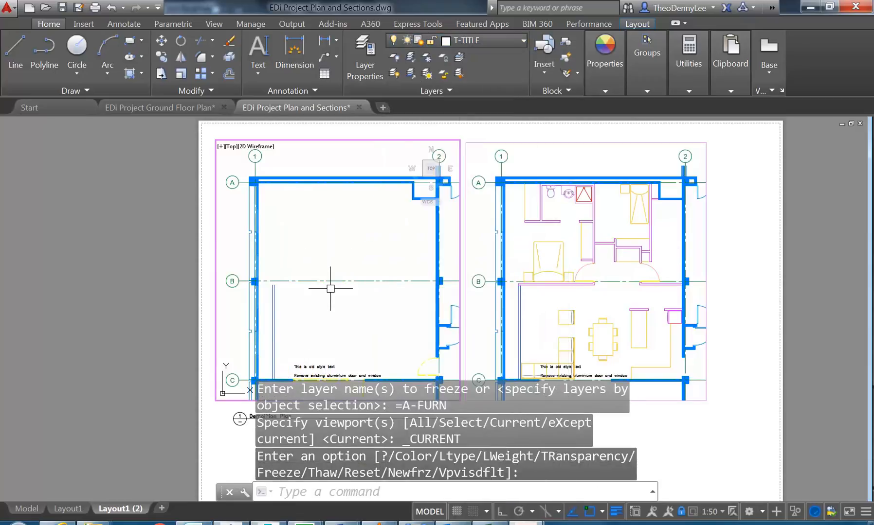
# - Compare the gridded plan in model space with the two viewports of Layout1 (2), activating each viewport in turn
pyautogui.moveTo(305, 318); pyautogui.dragTo(288, 292, button='middle')
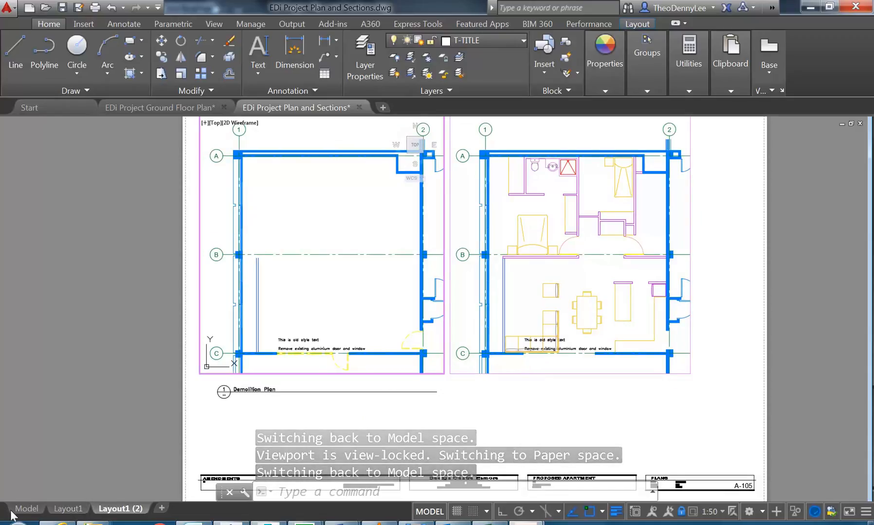
pyautogui.click(27, 509)
pyautogui.scroll(-3, 335, 274)
pyautogui.scroll(3, 335, 275)
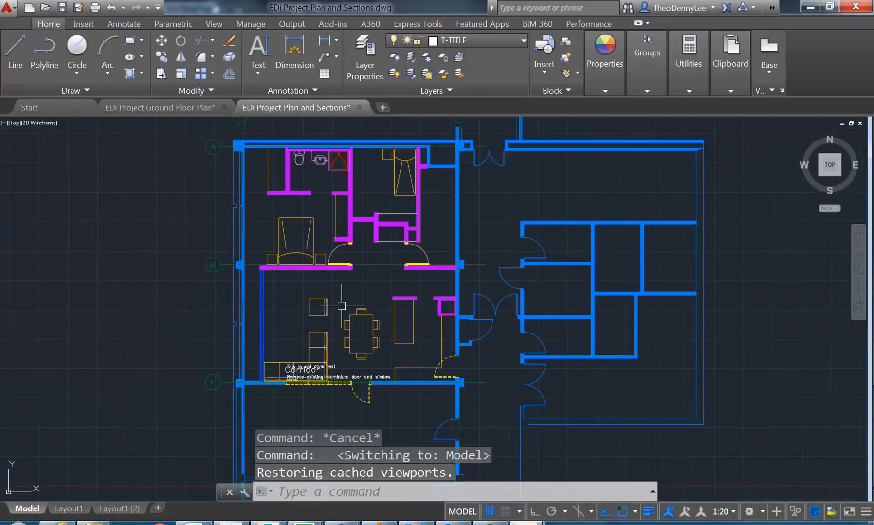
pyautogui.click(120, 509)
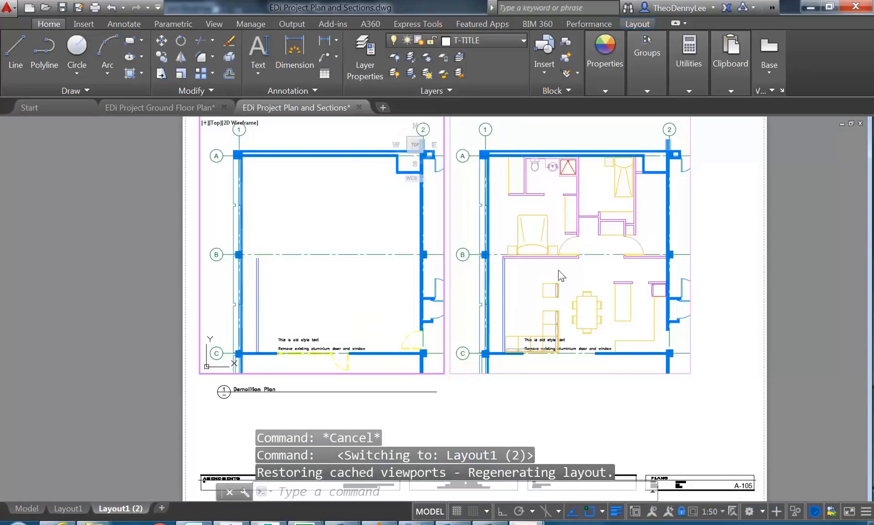
pyautogui.click(545, 272)
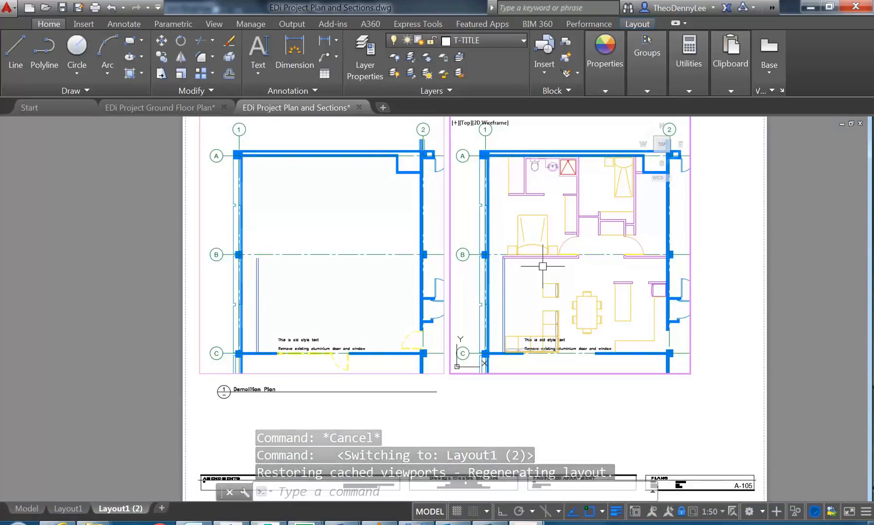
pyautogui.click(340, 295)
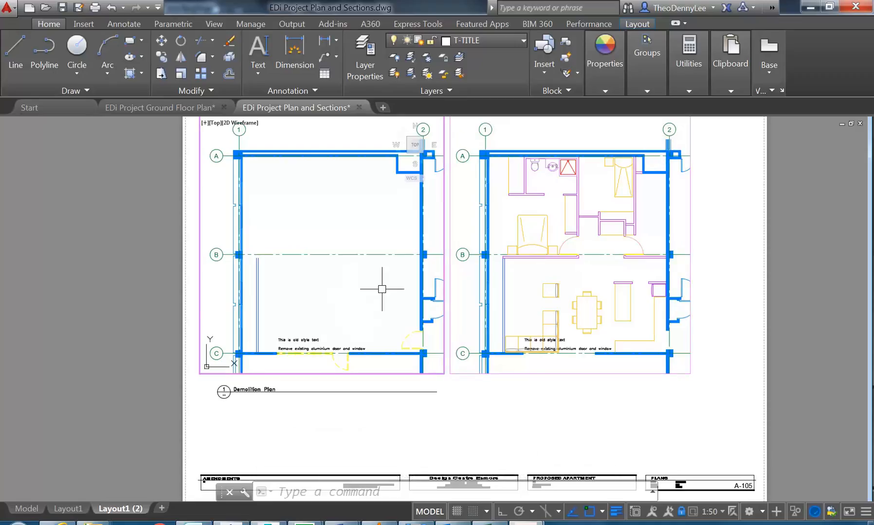
pyautogui.moveTo(291, 238); pyautogui.dragTo(272, 273, button='middle')
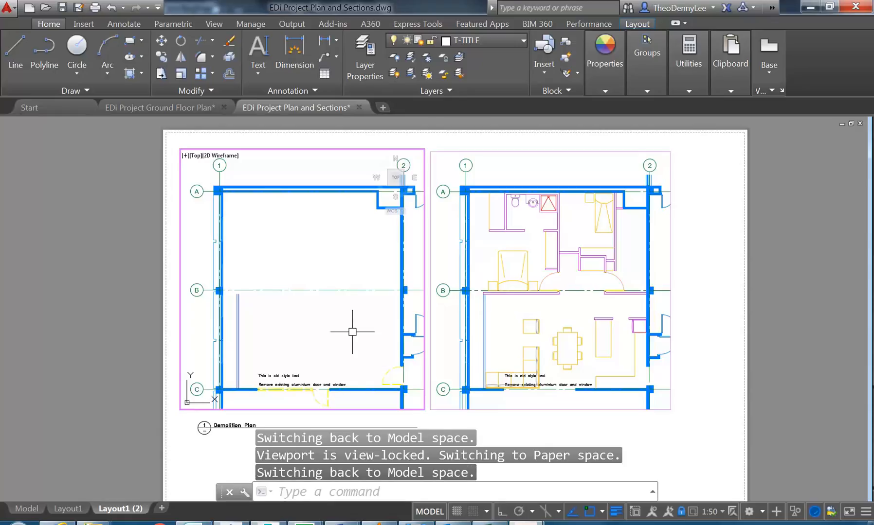
pyautogui.click(535, 282)
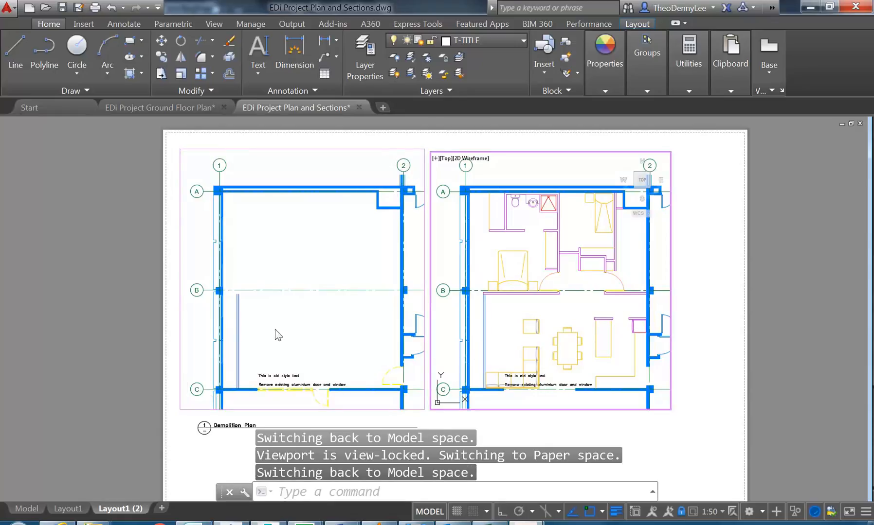
pyautogui.click(280, 330)
pyautogui.click(526, 318)
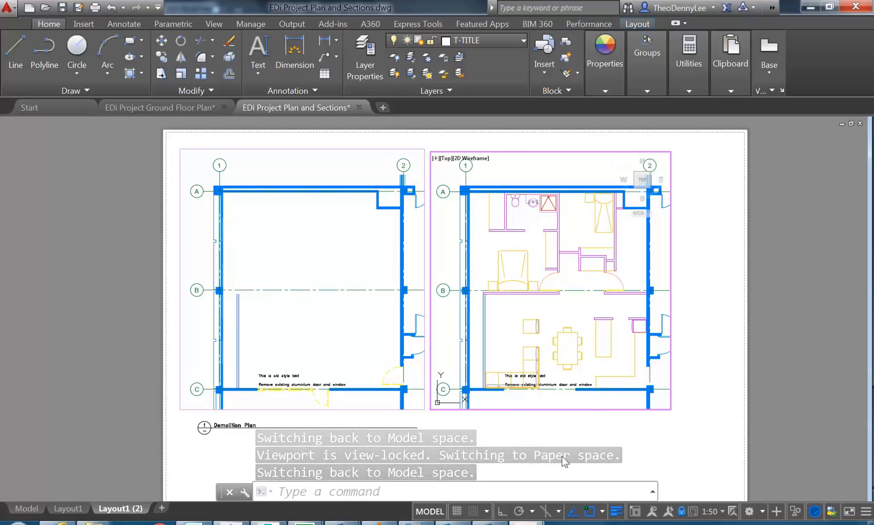